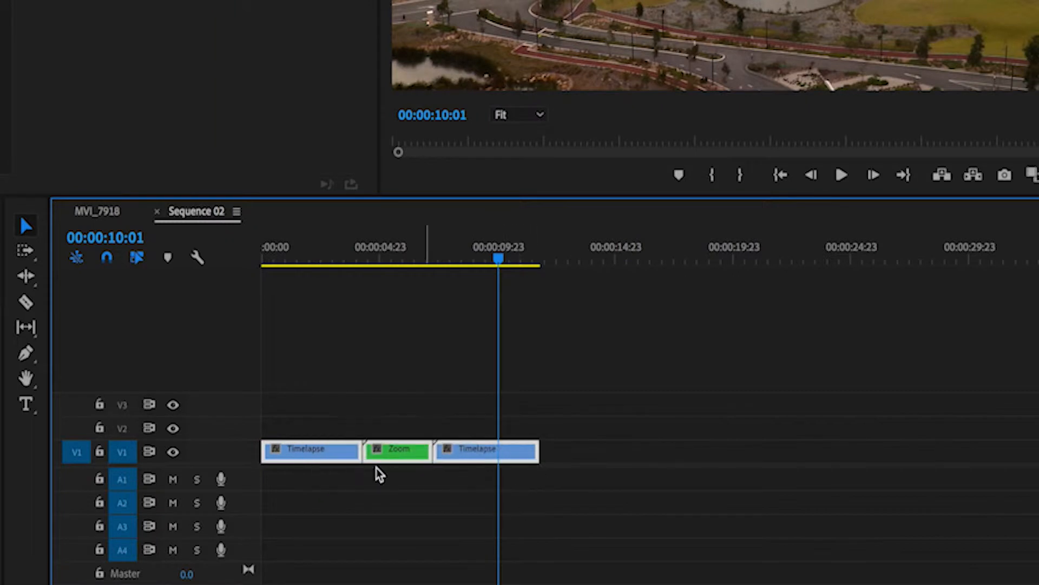
Send the three selected timeline clips to After Effects by replacing them with an After Effects composition.
{"action": "right_click", "coordinate": [311, 453]}
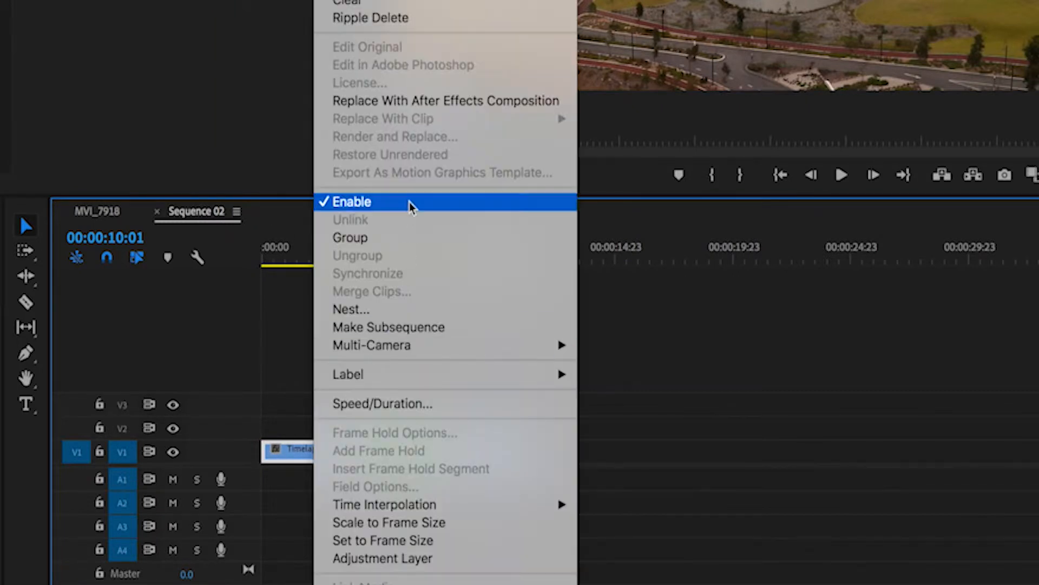
{"action": "left_click", "coordinate": [419, 101]}
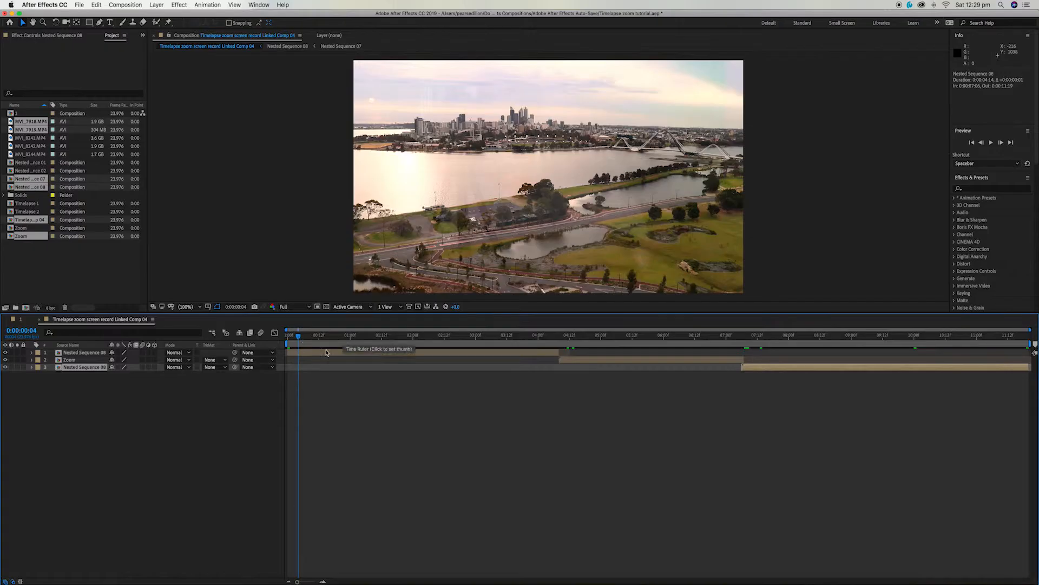
Add an adjustment layer and trim it to span the first cut, from 0:00:03:14 to 0:00:05:03.
{"action": "right_click", "coordinate": [125, 407]}
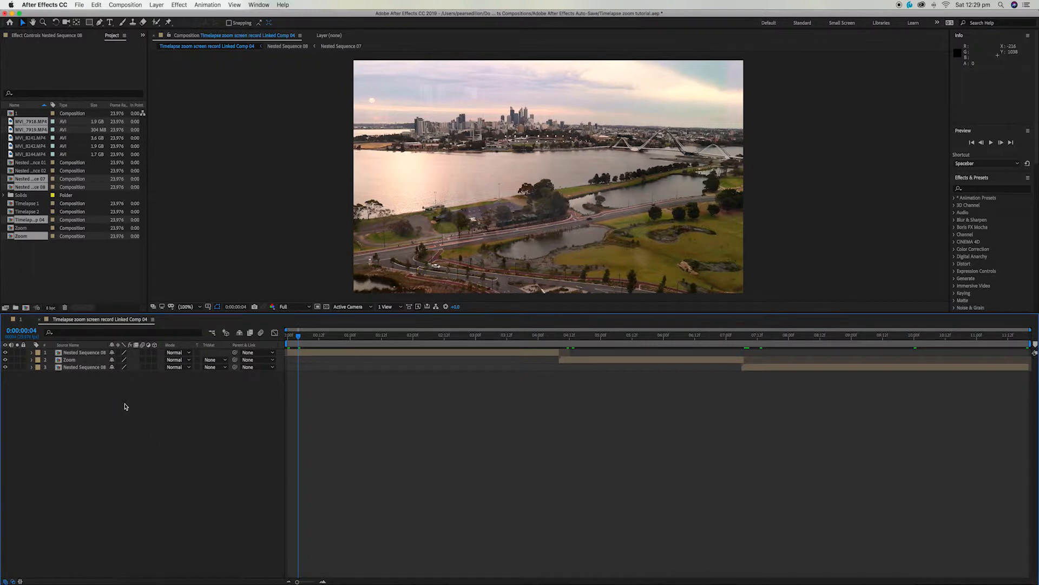
{"action": "mouse_move", "coordinate": [136, 410]}
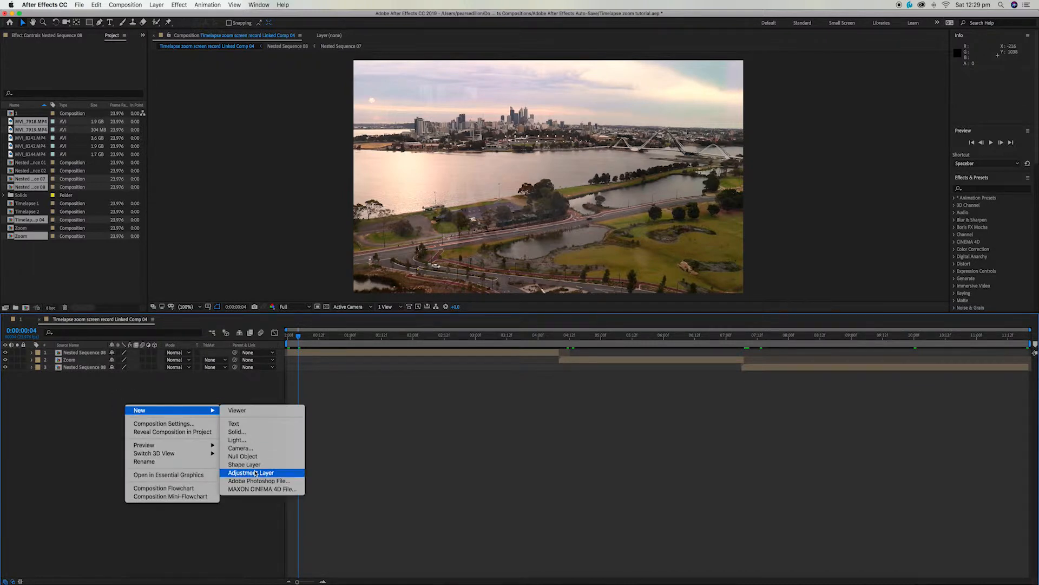
{"action": "left_click", "coordinate": [254, 472]}
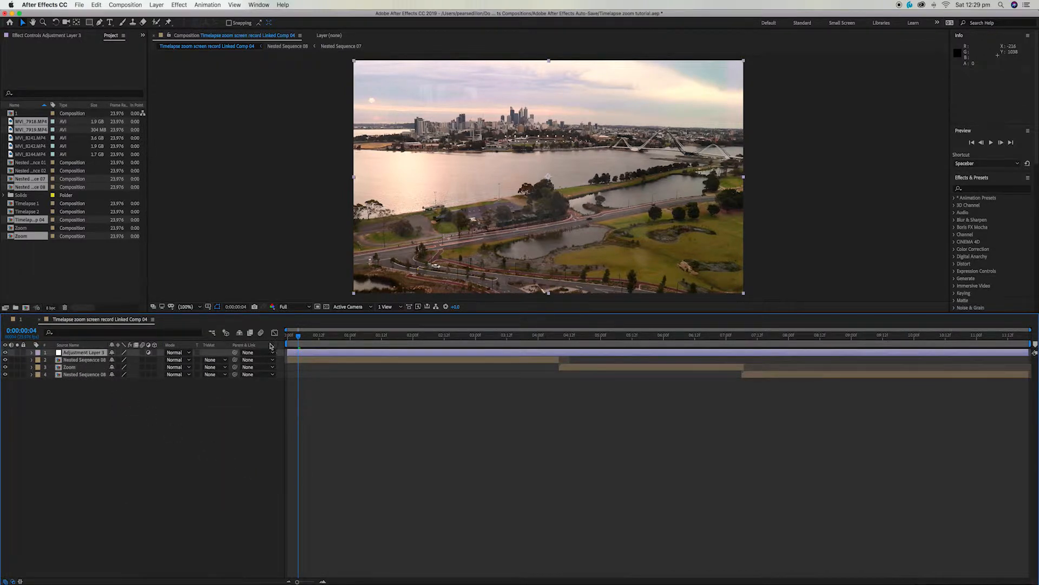
{"action": "left_click_drag", "start_coordinate": [287, 351], "coordinate": [515, 353]}
{"action": "left_click_drag", "start_coordinate": [1034, 352], "coordinate": [611, 351]}
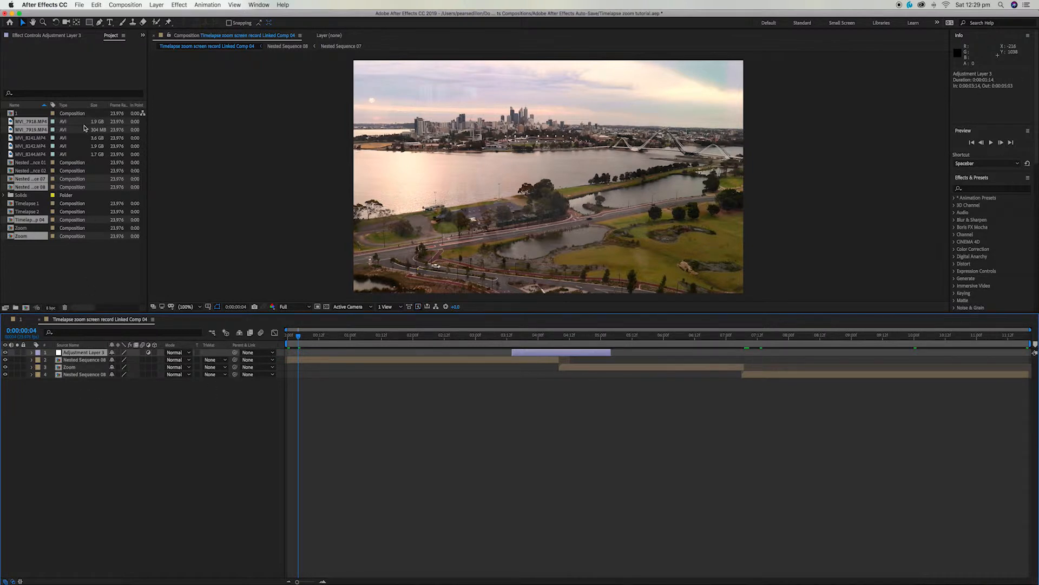
Duplicate the trimmed adjustment layer and move the copy over the cut between the Zoom clip and the last nested sequence.
{"action": "left_click", "coordinate": [95, 5]}
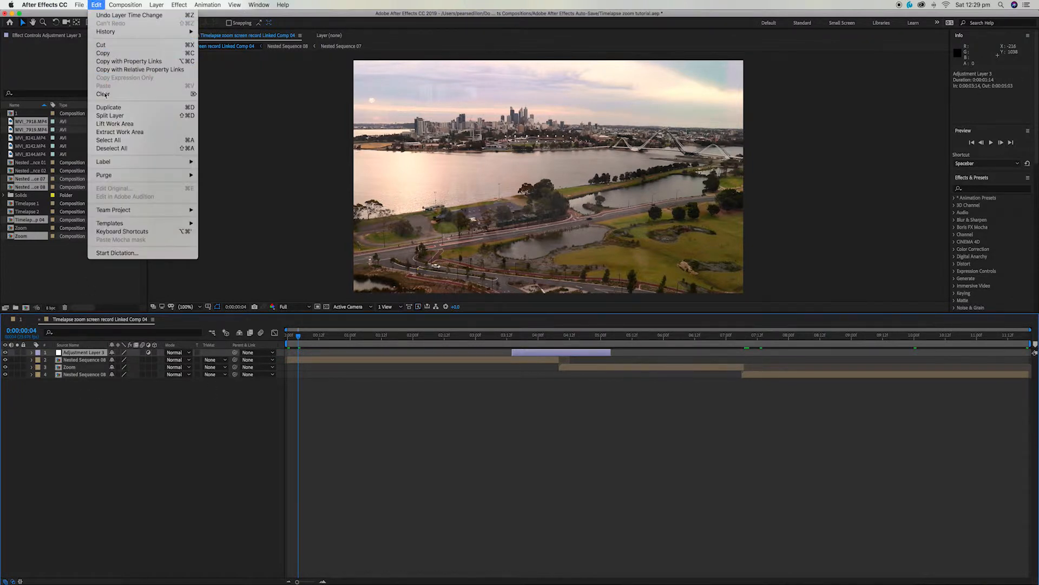
{"action": "left_click", "coordinate": [107, 110]}
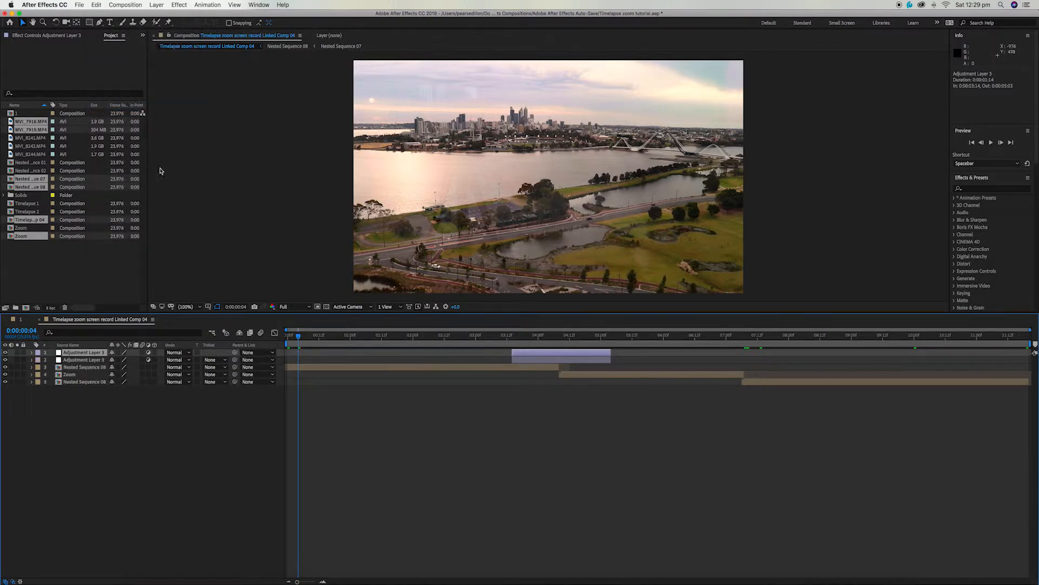
{"action": "left_click_drag", "start_coordinate": [559, 358], "coordinate": [741, 355]}
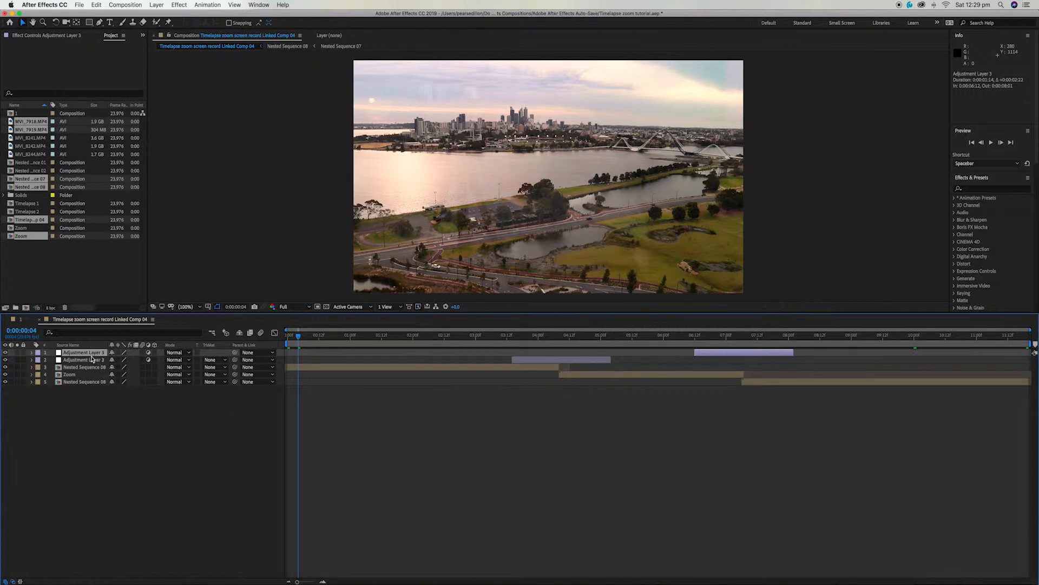
Apply the Motion Tile effect to the adjustment layer over the first cut and enable Mirror Edges.
{"action": "left_click", "coordinate": [92, 359]}
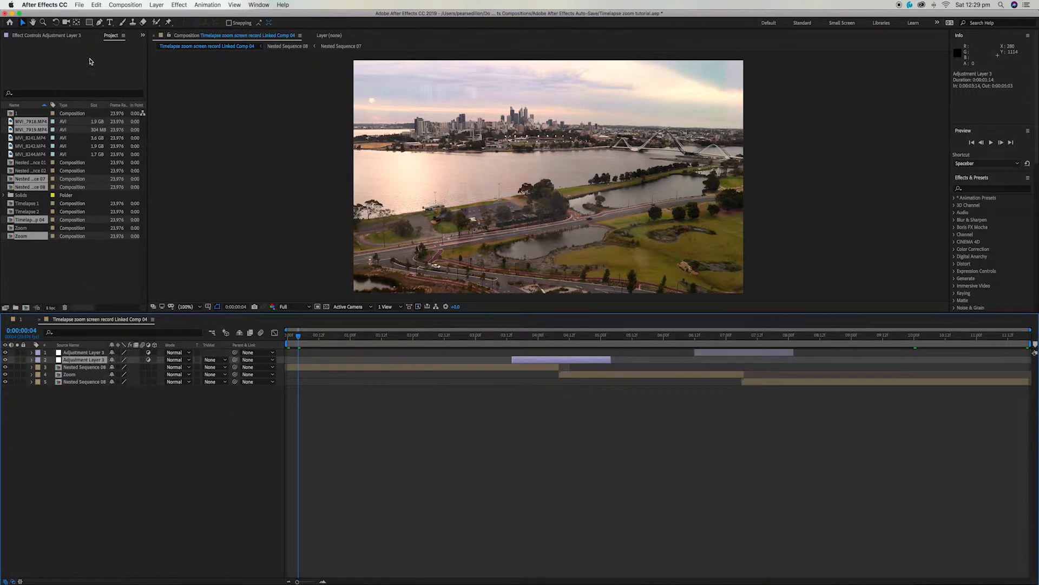
{"action": "left_click", "coordinate": [77, 35]}
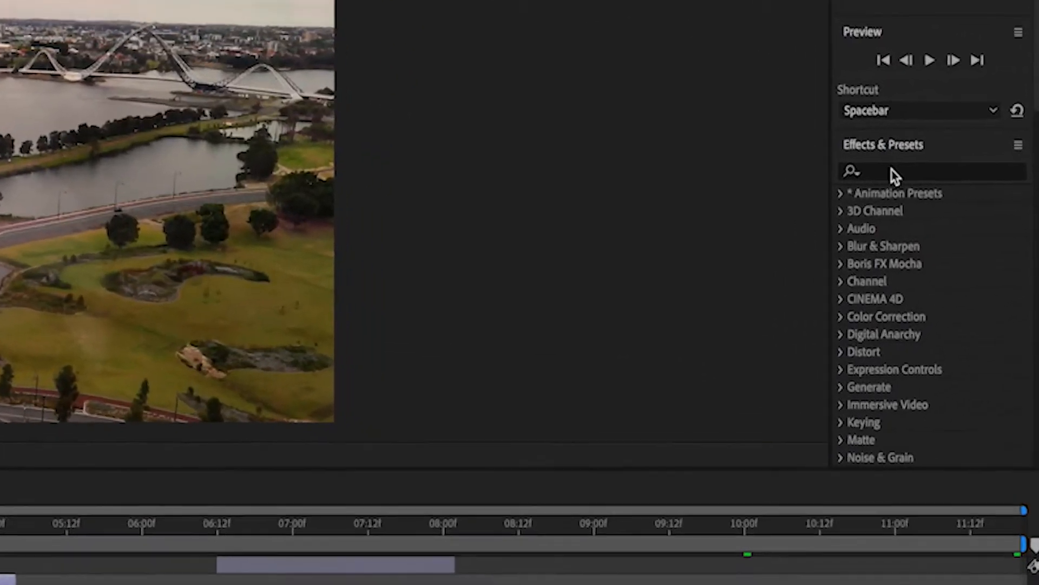
{"action": "left_click", "coordinate": [892, 171]}
{"action": "type", "text": "motion tile"}
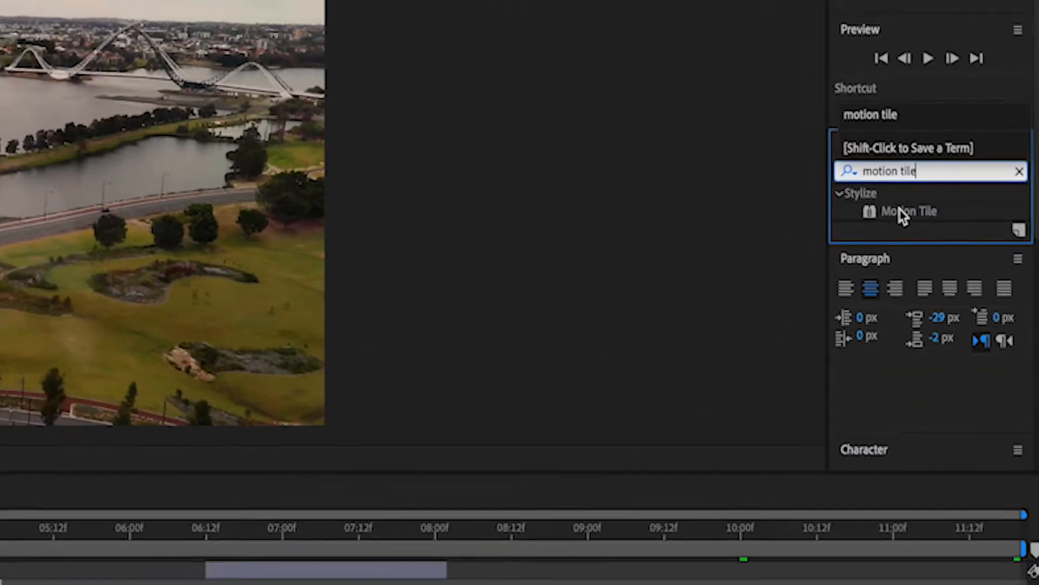
{"action": "left_click_drag", "start_coordinate": [899, 212], "coordinate": [74, 385]}
{"action": "left_click_drag", "start_coordinate": [659, 275], "coordinate": [525, 370]}
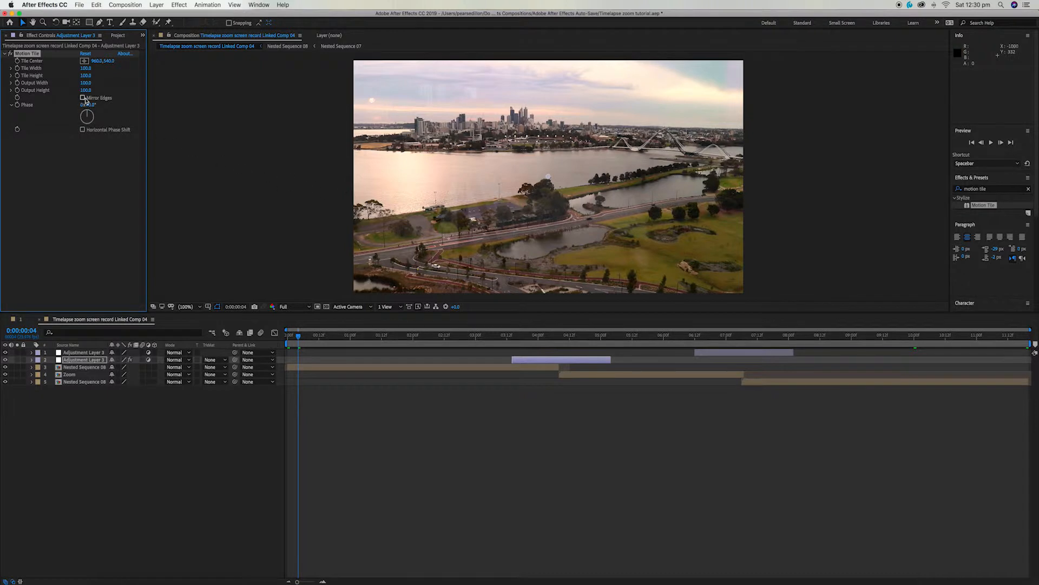
{"action": "left_click", "coordinate": [83, 99]}
Start keyframing Motion Tile's Output Width and Output Height at 0:00:04:07, the last frame before the first cut.
{"action": "left_click", "coordinate": [32, 360]}
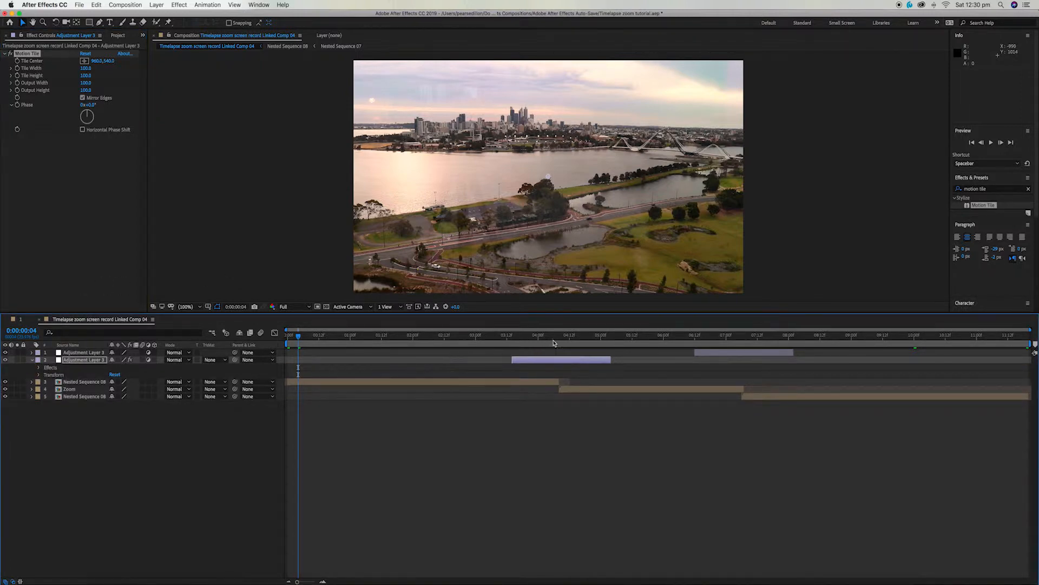
{"action": "left_click", "coordinate": [562, 336]}
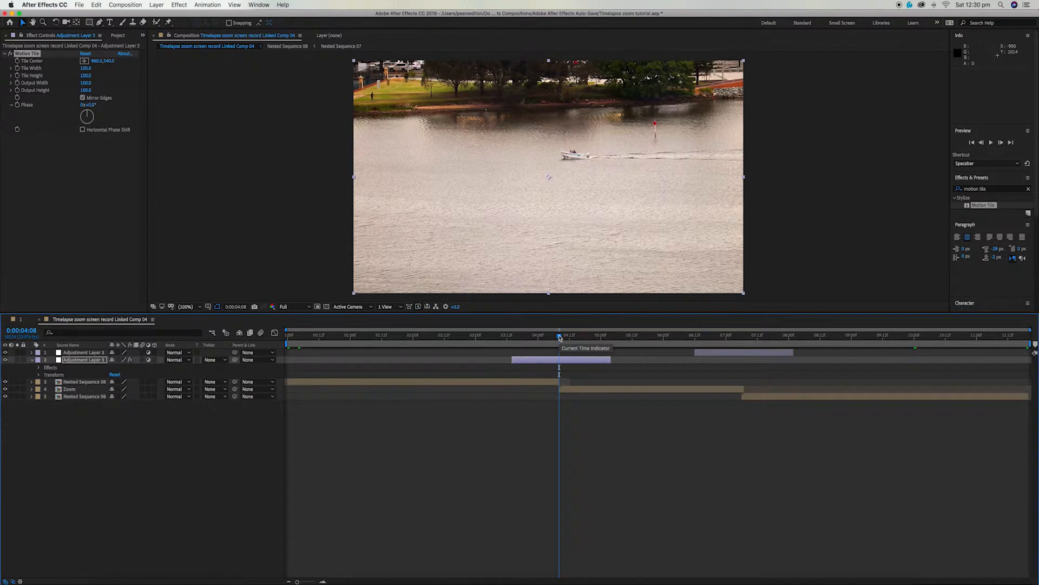
{"action": "left_click_drag", "start_coordinate": [559, 337], "coordinate": [557, 336]}
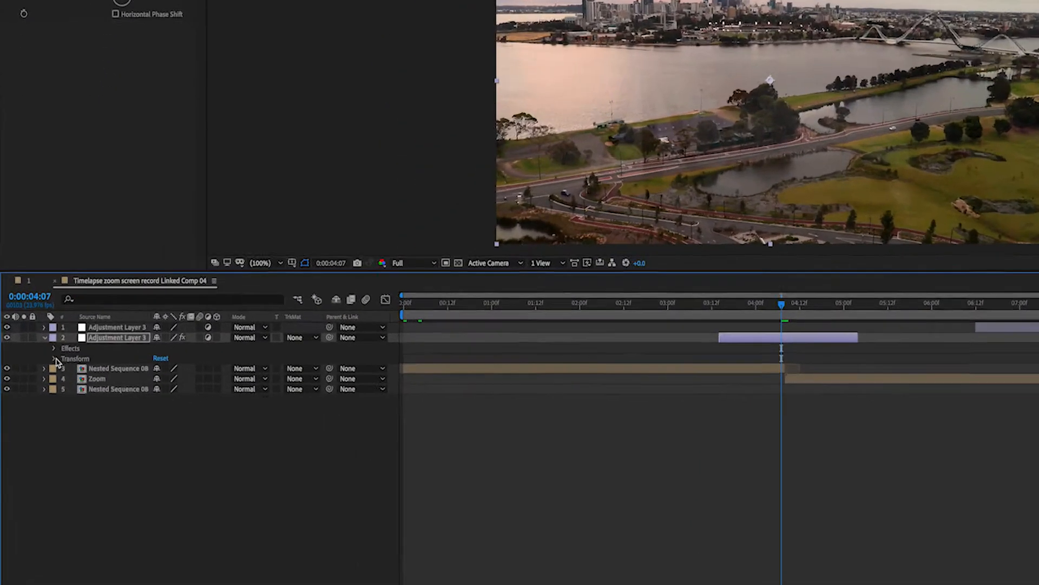
{"action": "left_click", "coordinate": [54, 349]}
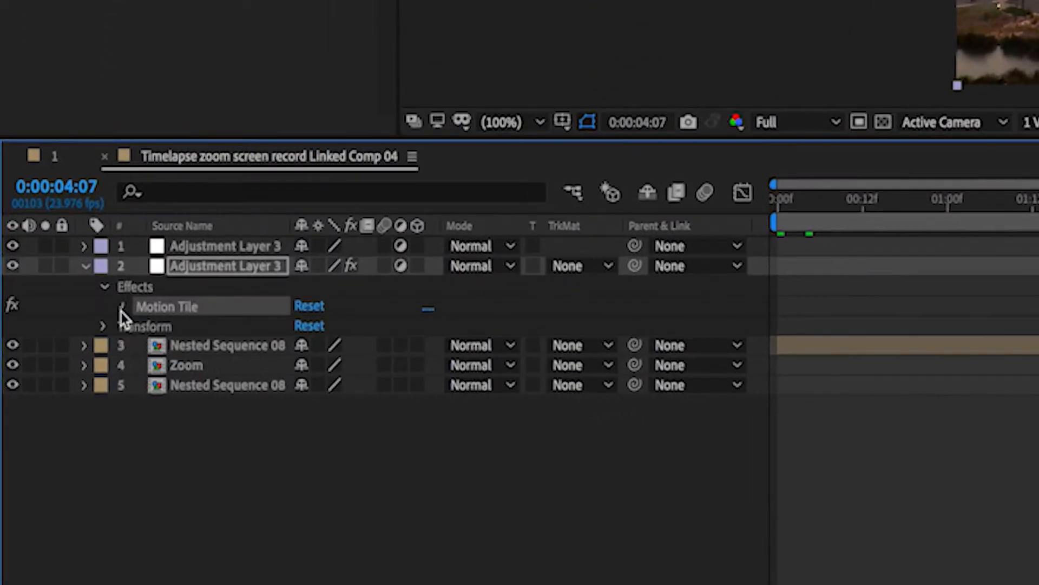
{"action": "left_click", "coordinate": [121, 310]}
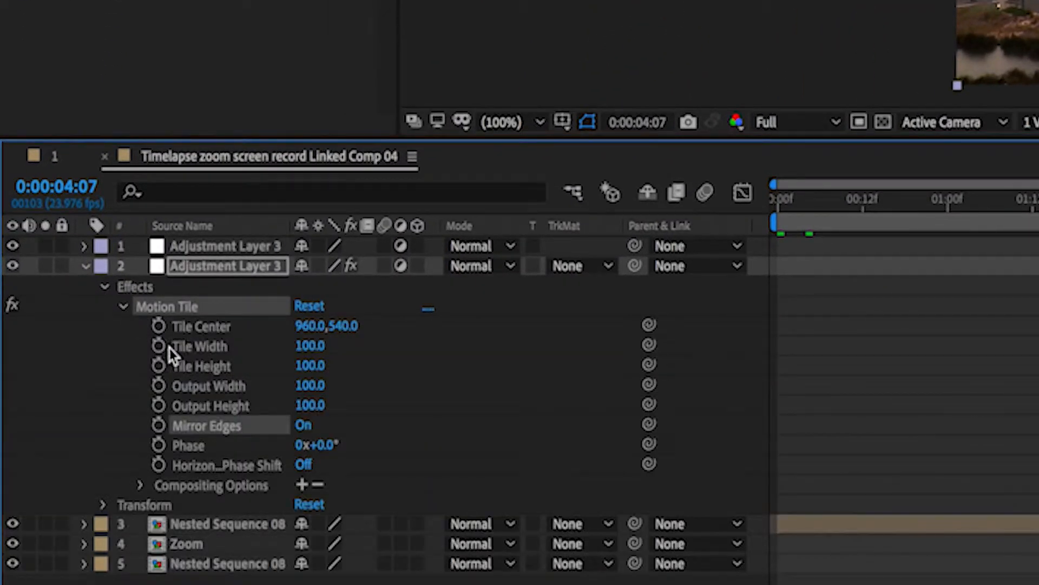
{"action": "left_click", "coordinate": [158, 386]}
{"action": "left_click", "coordinate": [158, 406]}
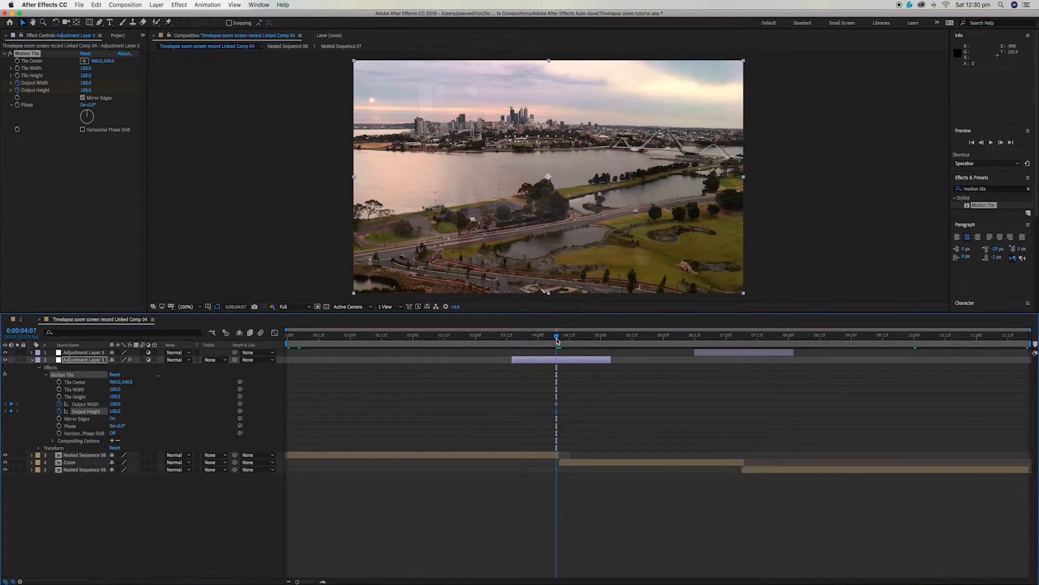
Set Motion Tile's Output Width and Output Height to 200 at 0:00:04:08, the first frame after the cut.
{"action": "left_click_drag", "start_coordinate": [557, 340], "coordinate": [560, 339]}
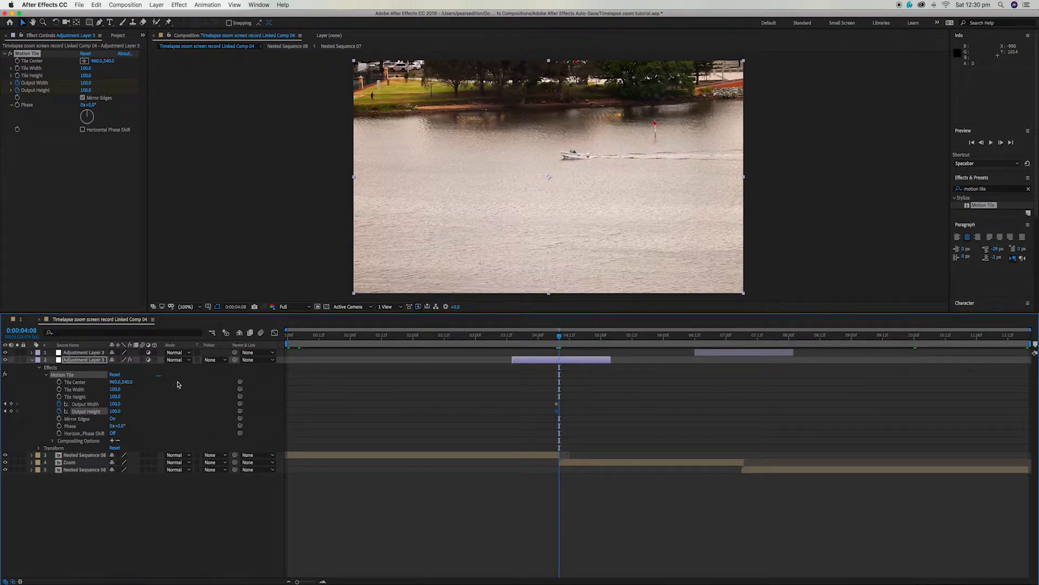
{"action": "left_click", "coordinate": [116, 406]}
{"action": "type", "text": "200"}
{"action": "key", "text": "Tab"}
{"action": "type", "text": "200"}
{"action": "key", "text": "Return"}
Keyframe Motion Tile's Output Width and Output Height at 100 at 0:00:04:13.
{"action": "left_click_drag", "start_coordinate": [559, 337], "coordinate": [573, 339]}
{"action": "left_click", "coordinate": [11, 404]}
{"action": "left_click", "coordinate": [11, 411]}
{"action": "left_click", "coordinate": [114, 404]}
{"action": "type", "text": "100"}
{"action": "key", "text": "Tab"}
{"action": "type", "text": "1"}
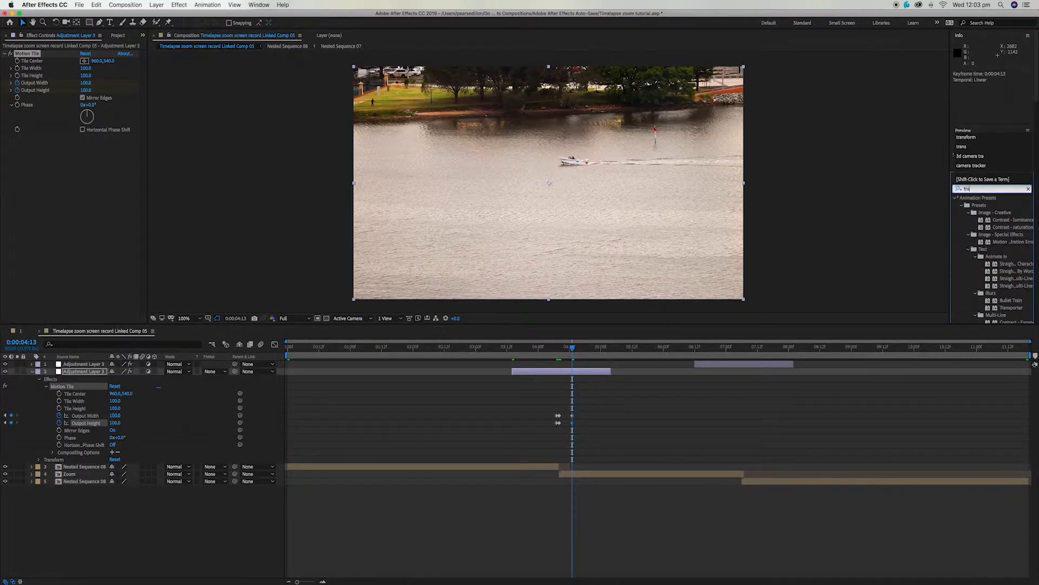
Apply the Transform effect to the same adjustment layer and start keyframing its Scale at 0:00:04:02.
{"action": "type", "text": "nsform"}
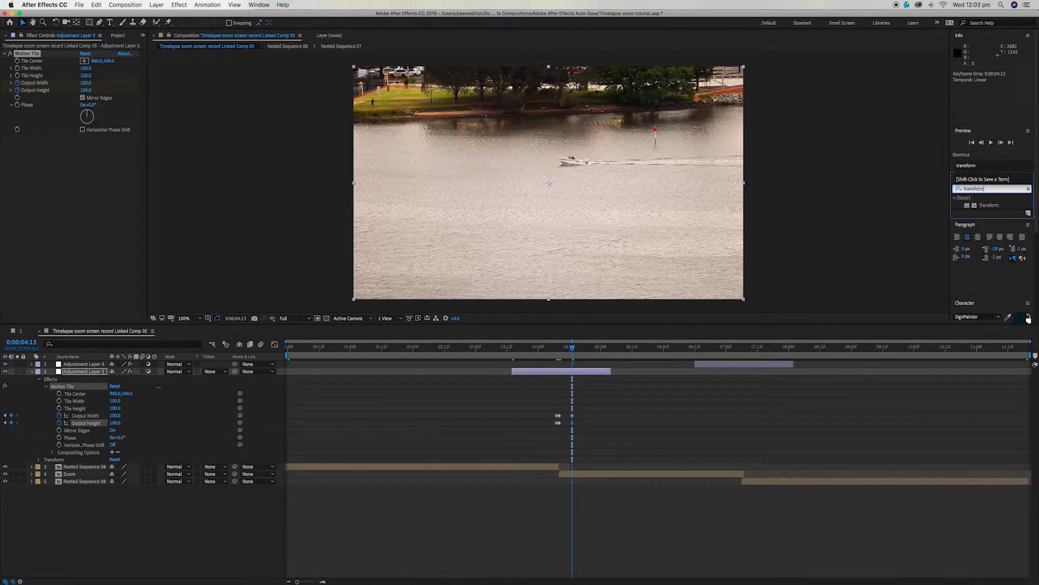
{"action": "left_click_drag", "start_coordinate": [989, 205], "coordinate": [561, 347]}
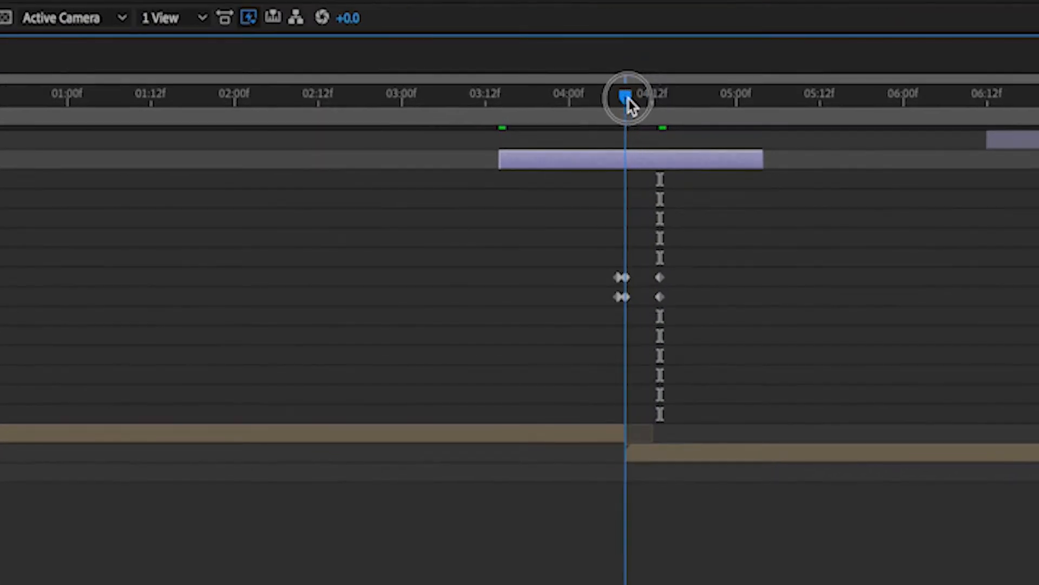
{"action": "left_click_drag", "start_coordinate": [631, 104], "coordinate": [586, 111]}
{"action": "left_click", "coordinate": [619, 105]}
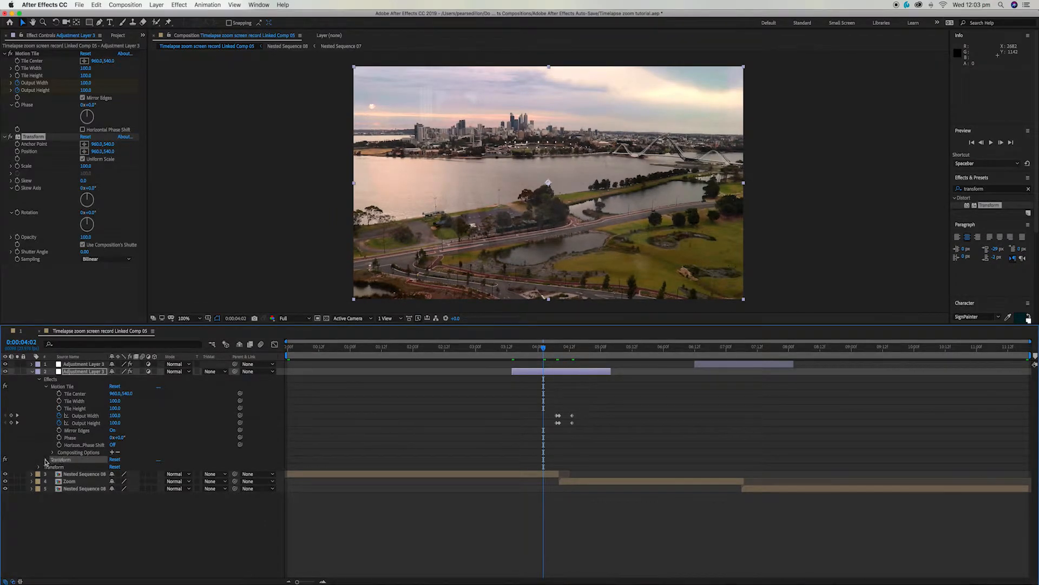
{"action": "left_click", "coordinate": [46, 461]}
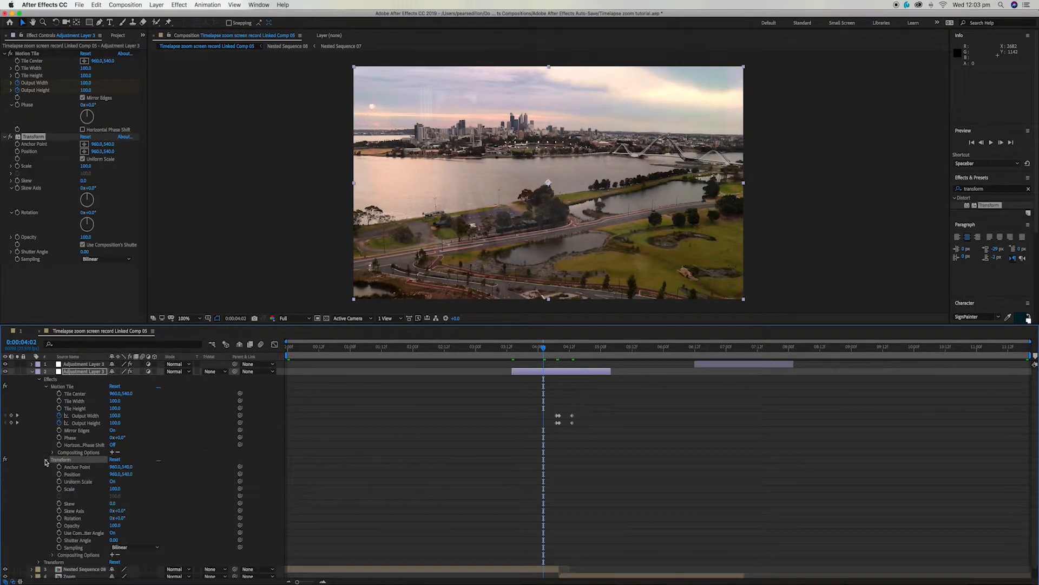
{"action": "left_click", "coordinate": [59, 489]}
Set the Transform effect's Scale to 250 at 0:00:04:07, just before the first cut.
{"action": "left_click_drag", "start_coordinate": [543, 347], "coordinate": [557, 350]}
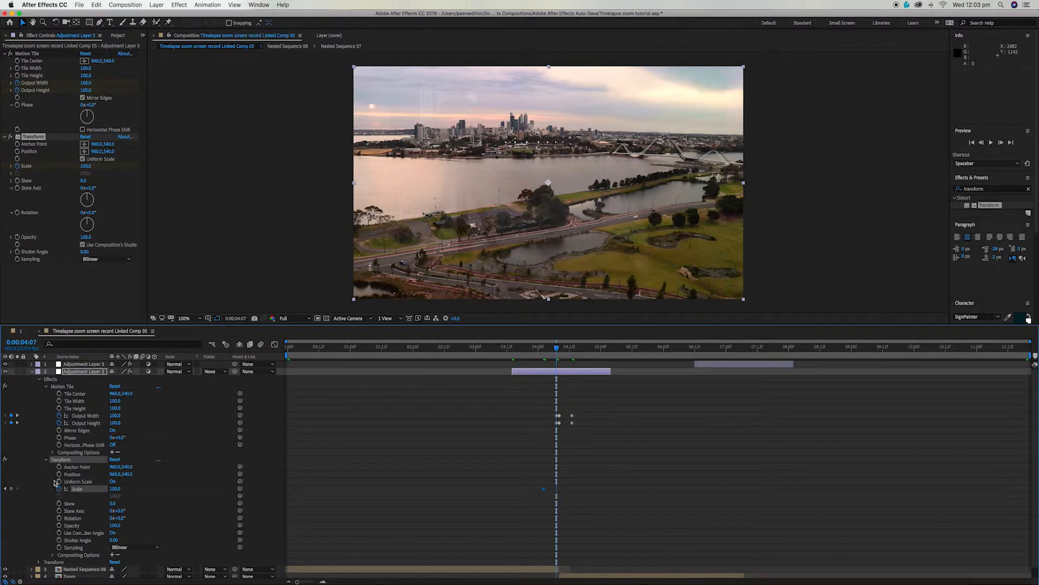
{"action": "left_click", "coordinate": [115, 489]}
{"action": "key", "text": "Return"}
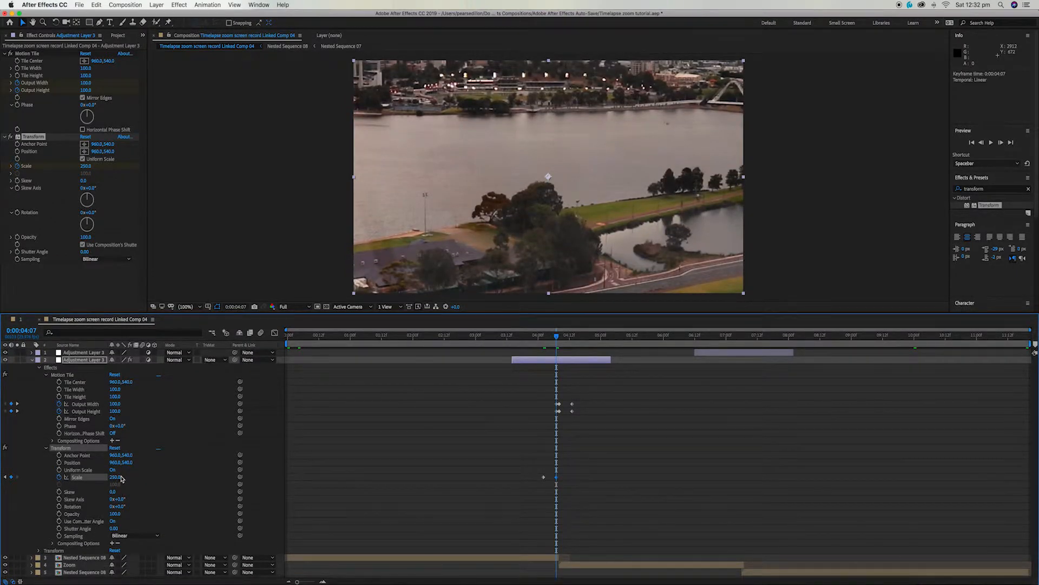
Set the Transform effect's Scale to 64 at 0:00:04:08, just after the first cut.
{"action": "left_click", "coordinate": [560, 338]}
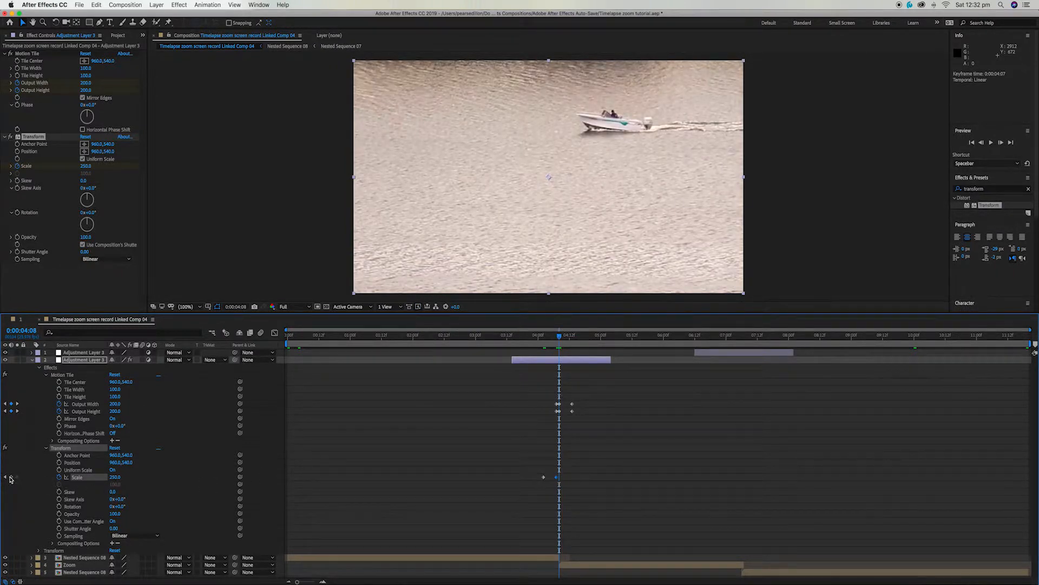
{"action": "left_click", "coordinate": [115, 477]}
{"action": "type", "text": "64"}
{"action": "key", "text": "Return"}
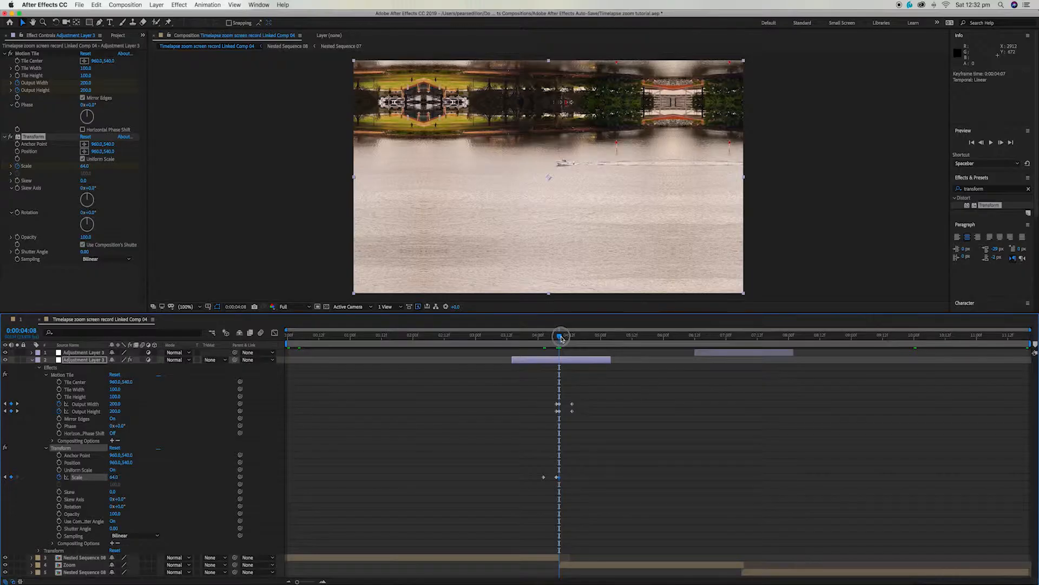
Set the Transform effect's Scale to 100 at 0:00:04:13 and preview the transition from the adjustment layer's start.
{"action": "left_click_drag", "start_coordinate": [557, 339], "coordinate": [572, 337]}
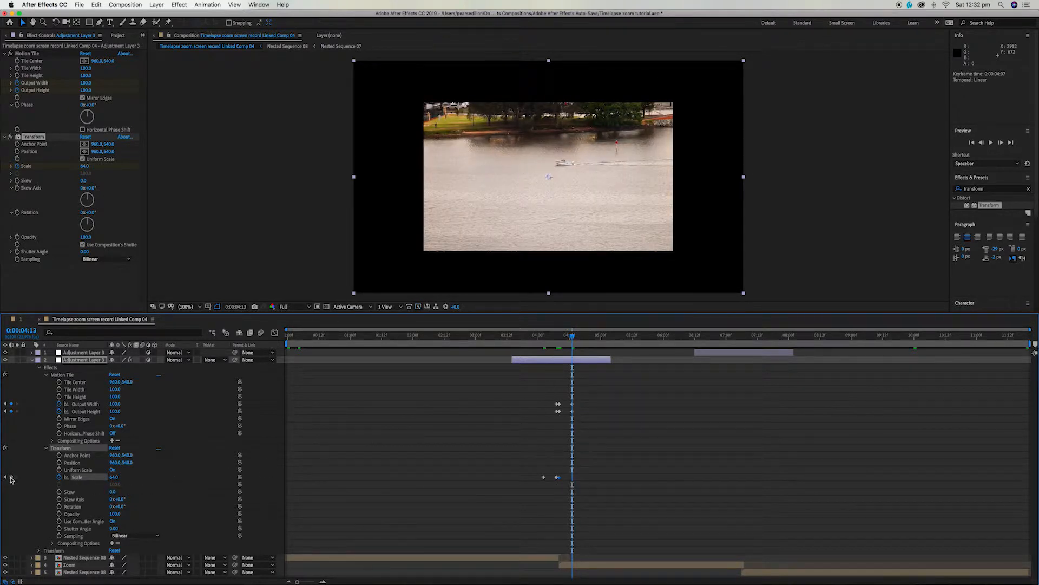
{"action": "left_click", "coordinate": [113, 477]}
{"action": "type", "text": "100"}
{"action": "key", "text": "Return"}
{"action": "left_click", "coordinate": [514, 338]}
{"action": "key", "text": "space"}
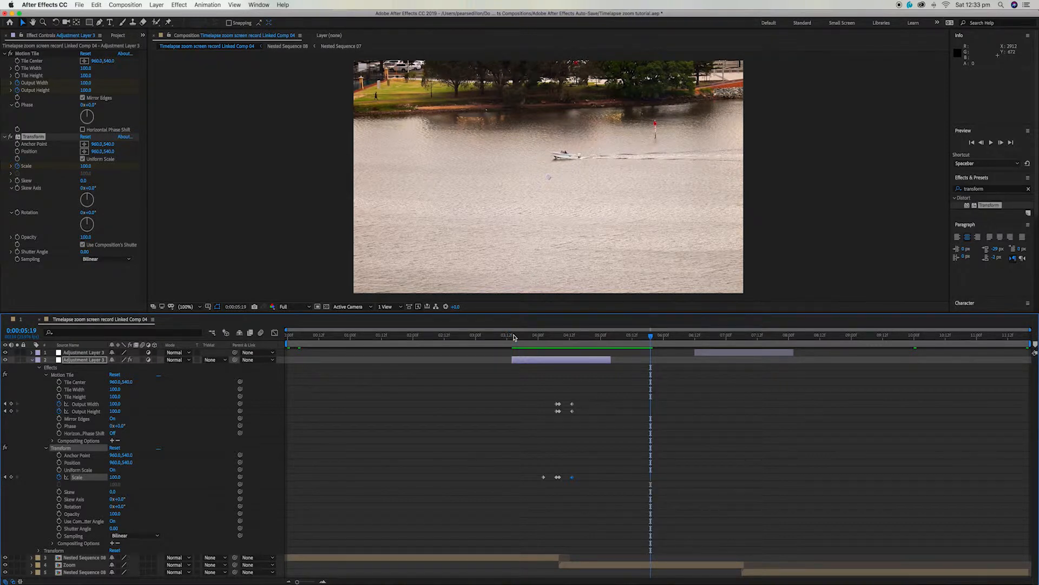
Apply the Distort Offset effect to the adjustment layer over the first cut and move the current time to 0:00:04:02.
{"action": "left_click", "coordinate": [1028, 189]}
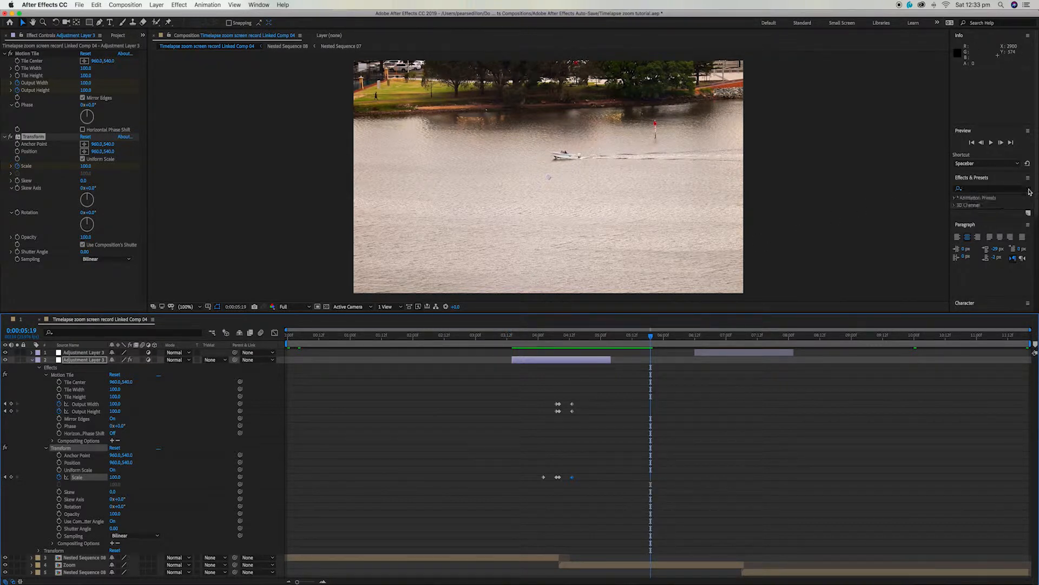
{"action": "type", "text": "offset"}
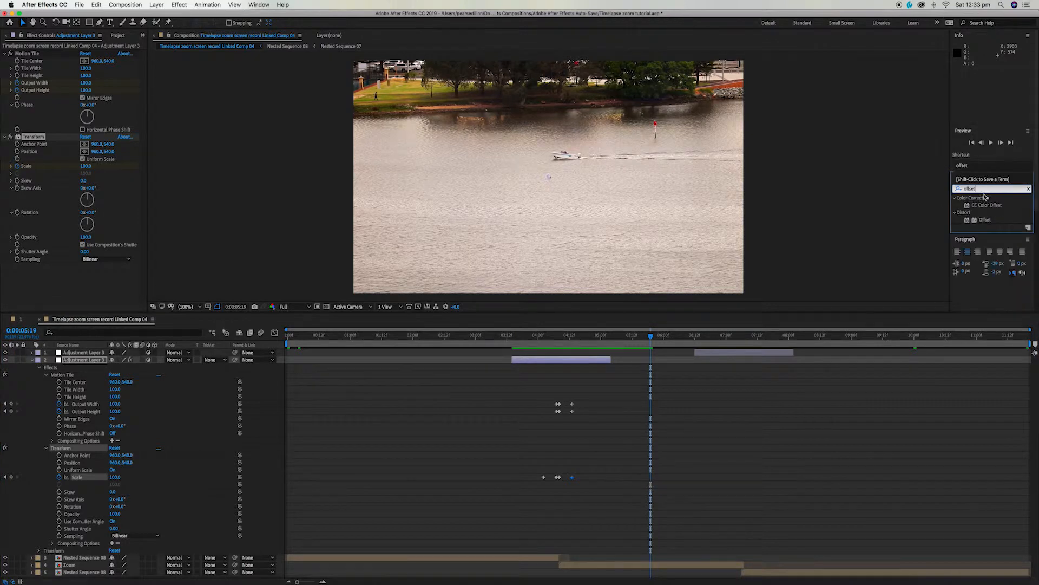
{"action": "left_click_drag", "start_coordinate": [985, 220], "coordinate": [562, 360]}
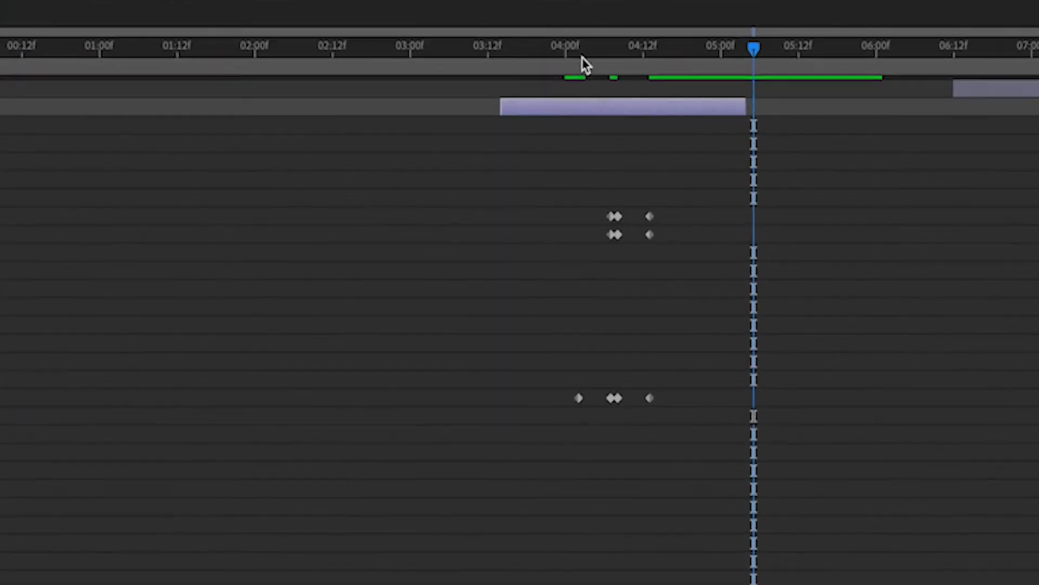
{"action": "left_click", "coordinate": [543, 339]}
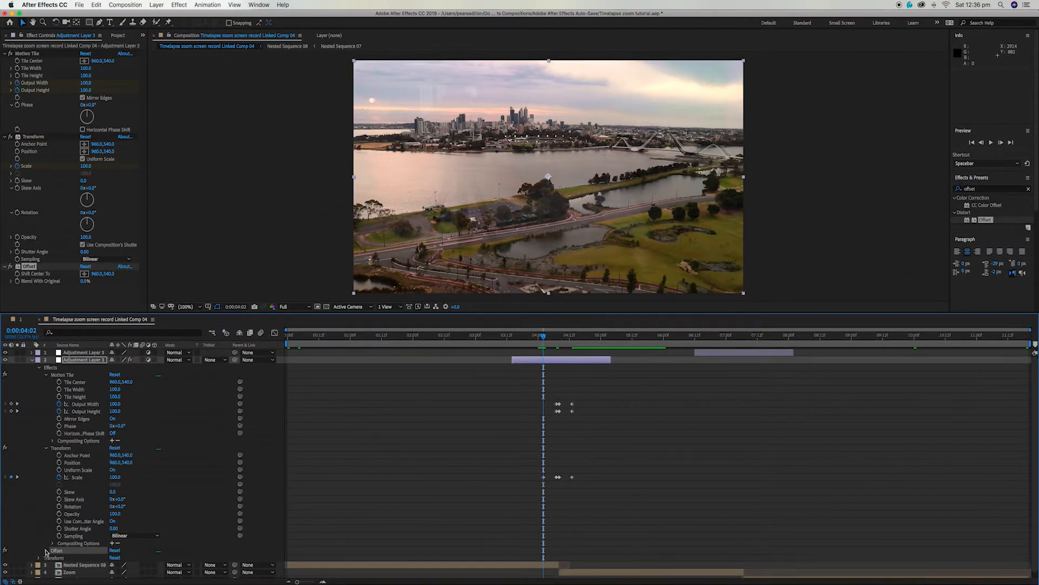
Keyframe the Offset effect's Shift Center To at 0:00:04:02, 0:00:04:07, 0:00:04:08 and 0:00:04:13.
{"action": "left_click", "coordinate": [46, 550]}
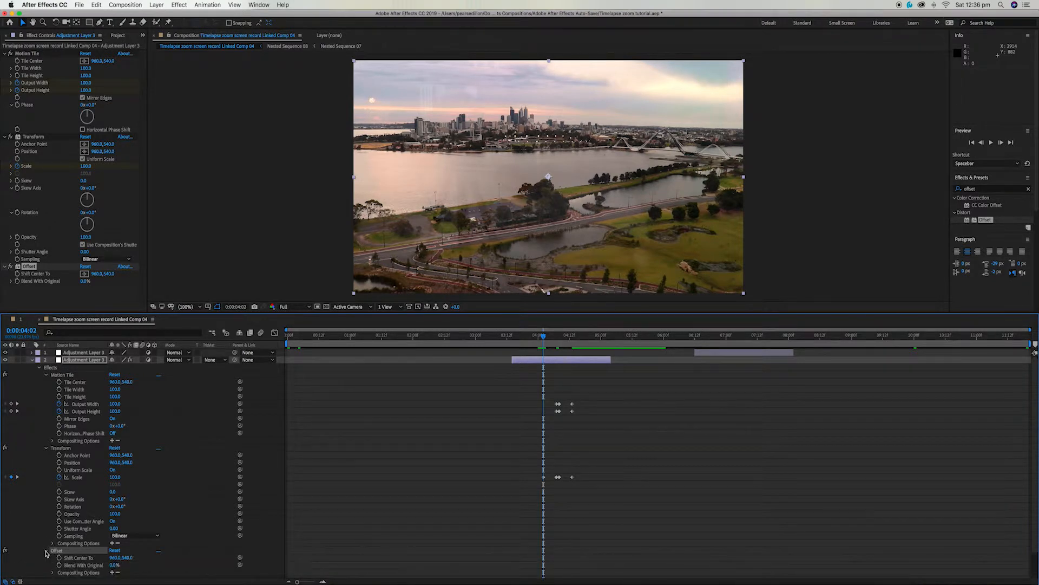
{"action": "left_click", "coordinate": [60, 559]}
{"action": "left_click_drag", "start_coordinate": [542, 340], "coordinate": [555, 339]}
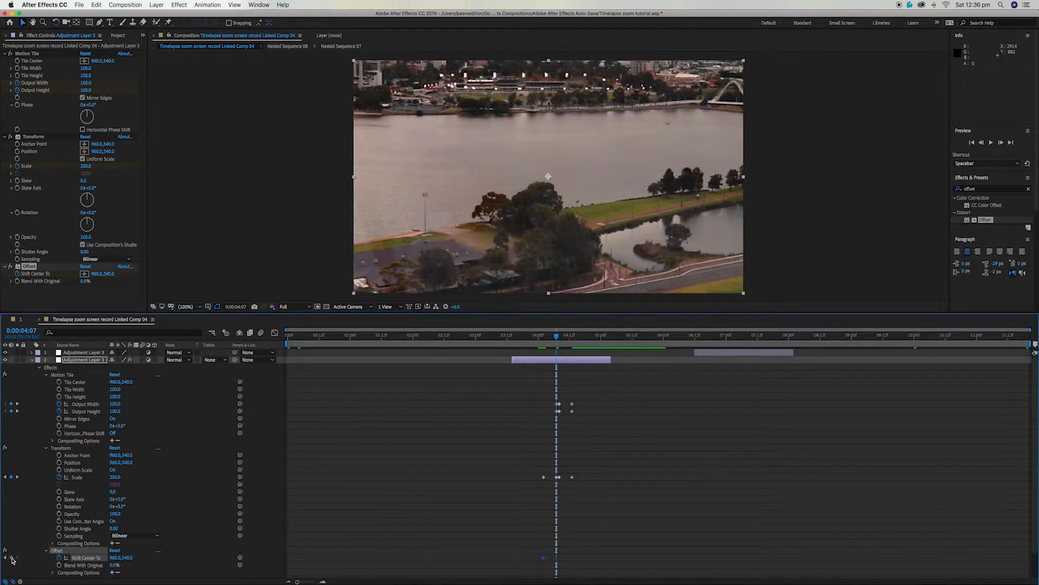
{"action": "left_click", "coordinate": [559, 336]}
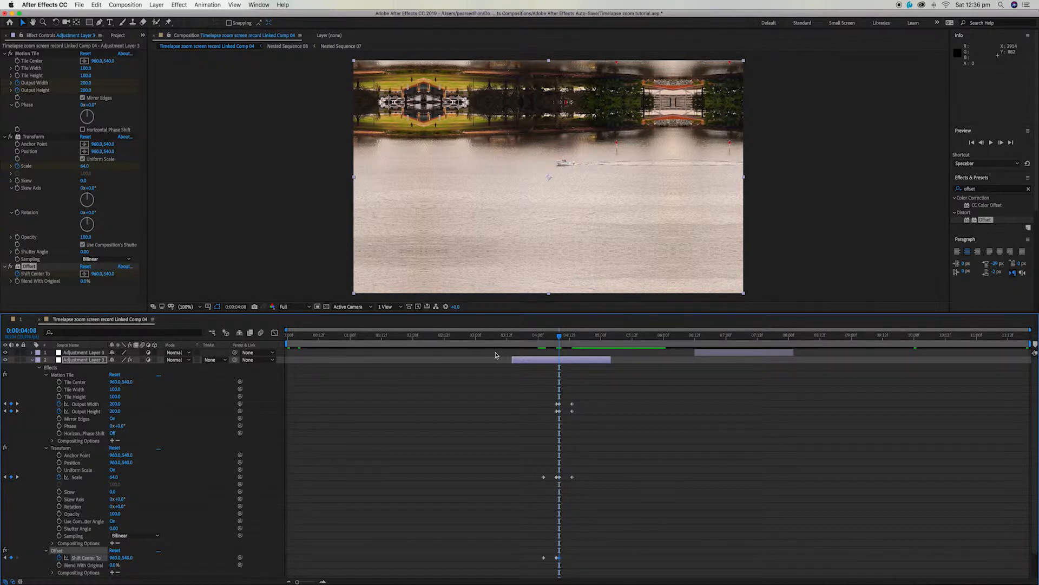
{"action": "left_click_drag", "start_coordinate": [560, 336], "coordinate": [575, 338]}
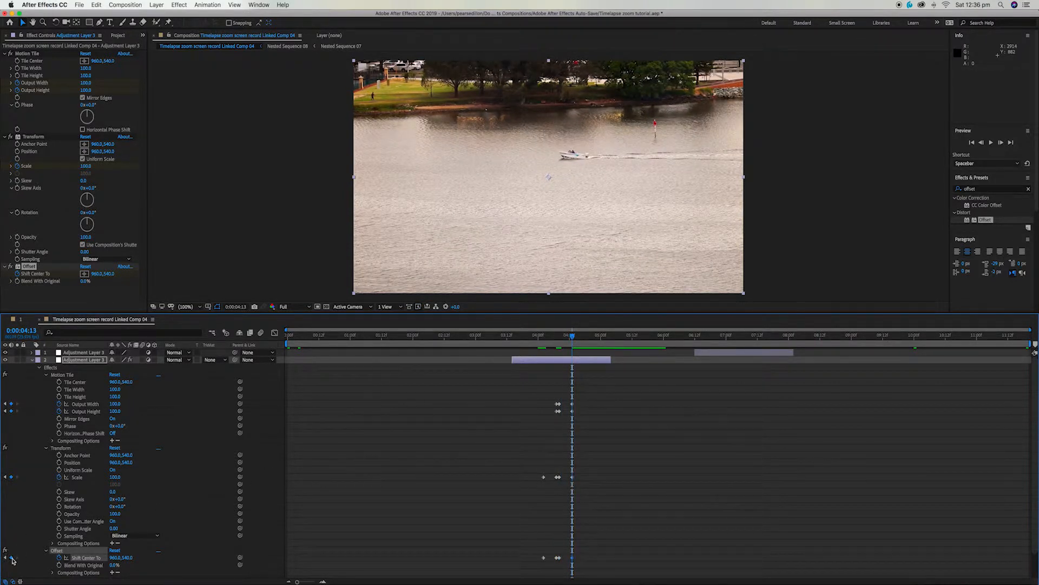
Shift the Offset centre to about 1154, 714 at the 0:00:04:07 keyframe, just before the first cut.
{"action": "left_click", "coordinate": [557, 558]}
{"action": "left_click_drag", "start_coordinate": [556, 341], "coordinate": [557, 342]}
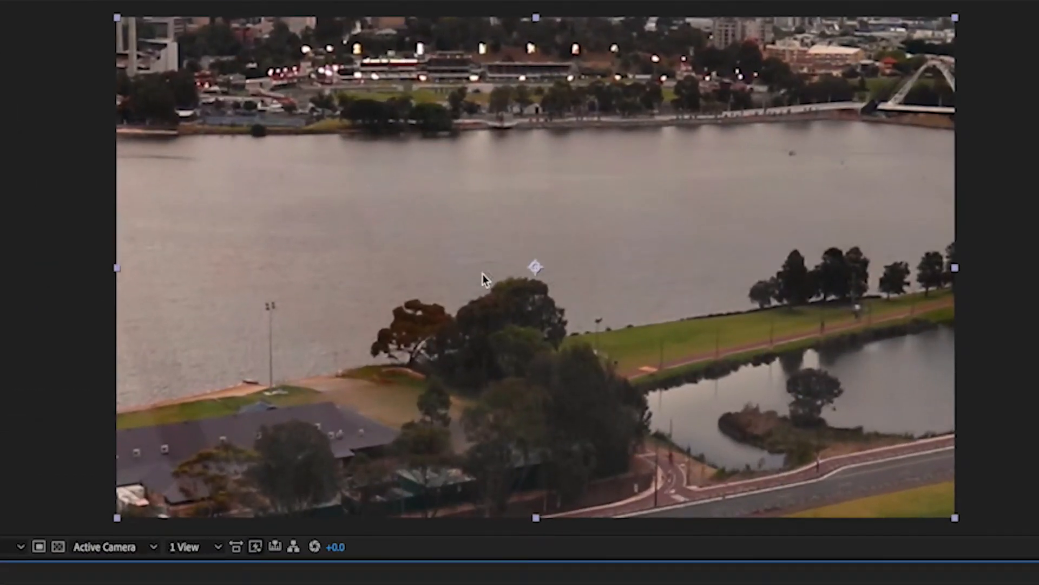
{"action": "left_click_drag", "start_coordinate": [539, 273], "coordinate": [623, 349]}
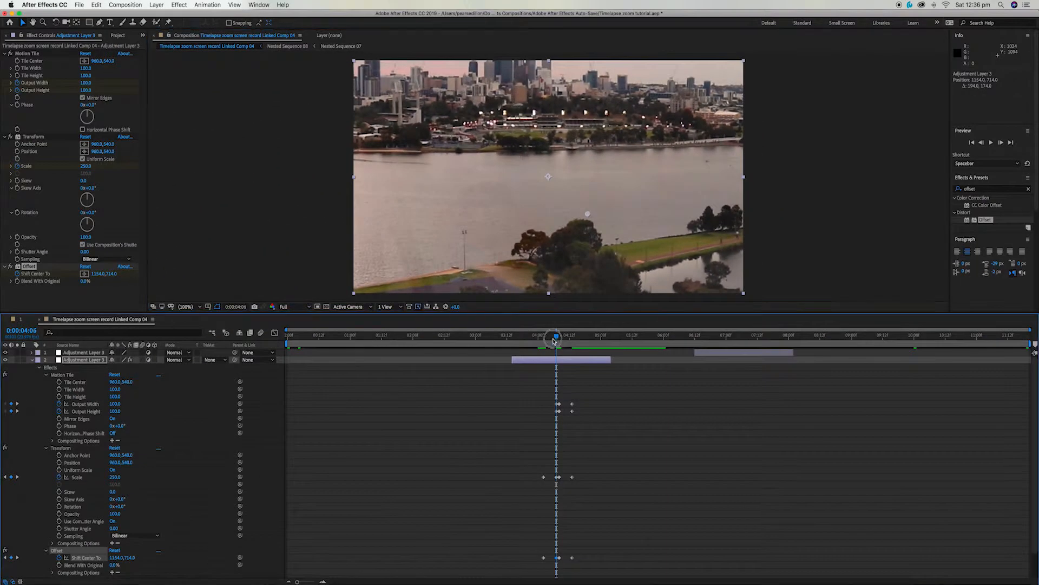
{"action": "left_click_drag", "start_coordinate": [560, 386], "coordinate": [551, 387]}
{"action": "left_click_drag", "start_coordinate": [553, 345], "coordinate": [557, 344]}
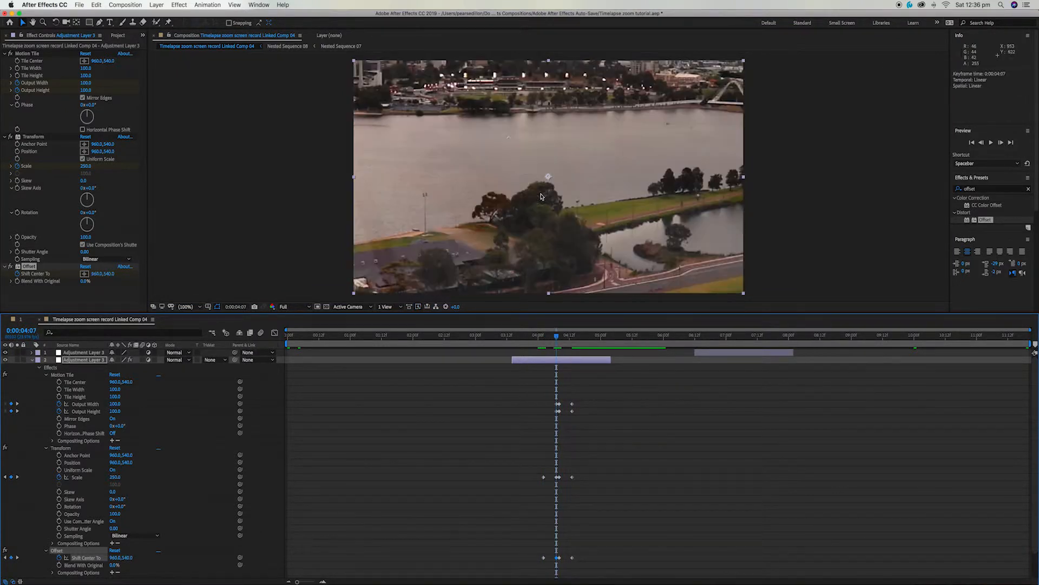
{"action": "left_click_drag", "start_coordinate": [548, 182], "coordinate": [588, 215]}
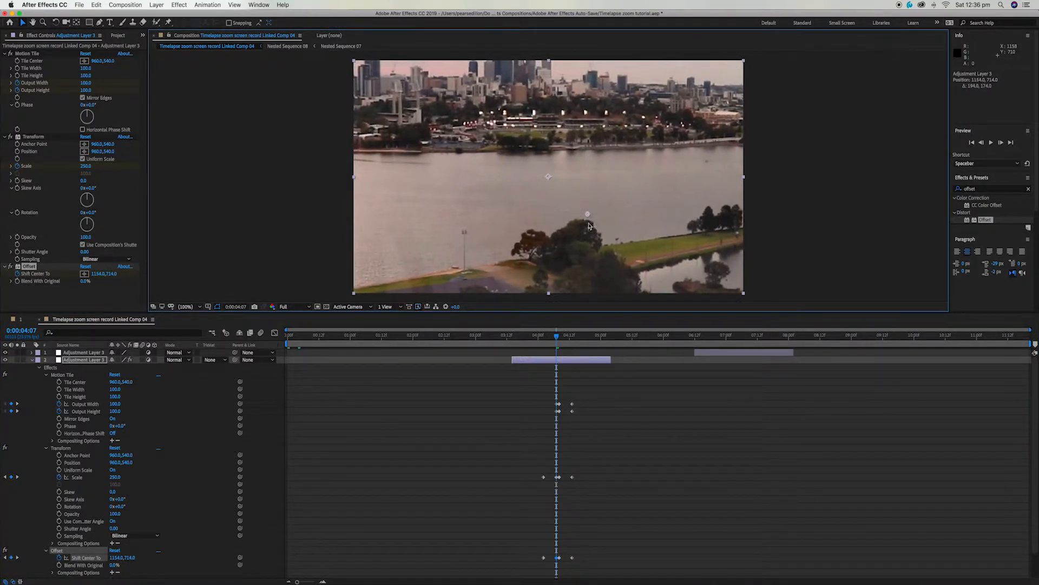
Shift the Offset centre to about 914, 472 at the 0:00:04:08 keyframe, just after the first cut.
{"action": "mouse_move", "coordinate": [557, 340]}
{"action": "left_mouse_down"}
{"action": "mouse_move", "coordinate": [541, 343]}
{"action": "mouse_move", "coordinate": [559, 344]}
{"action": "left_mouse_up"}
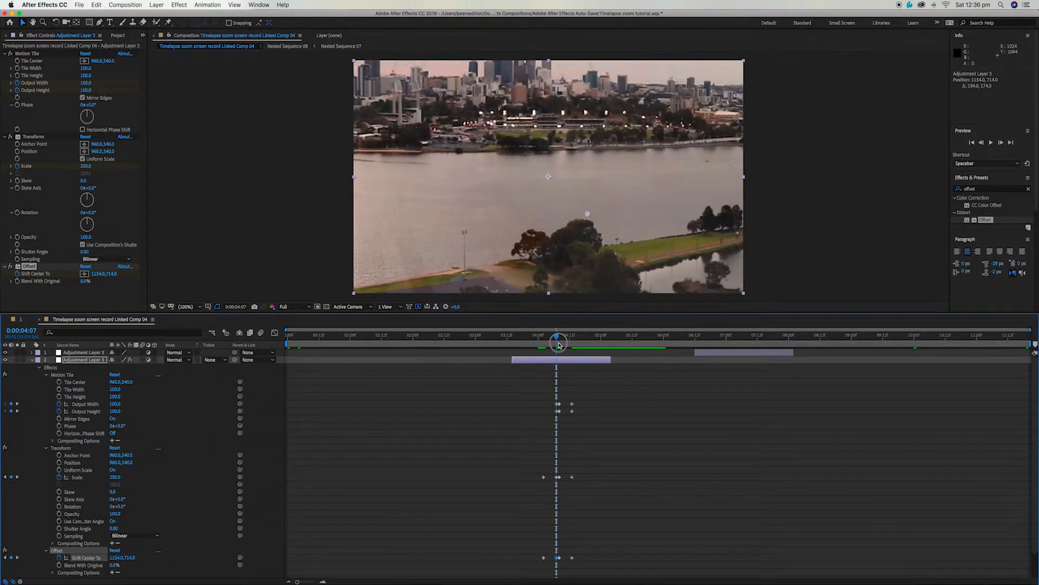
{"action": "left_click_drag", "start_coordinate": [559, 345], "coordinate": [560, 344]}
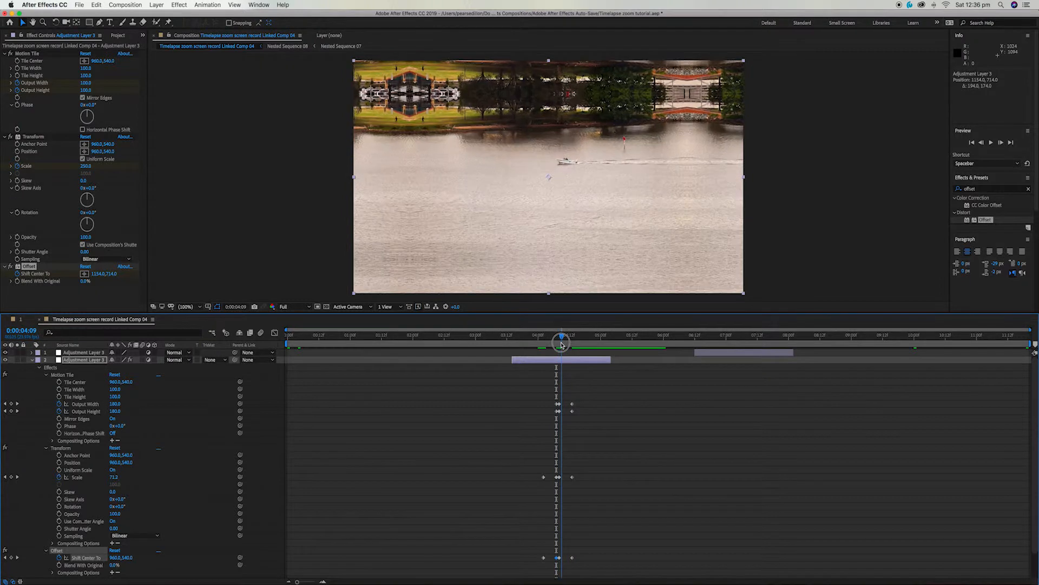
{"action": "left_click_drag", "start_coordinate": [560, 345], "coordinate": [561, 346]}
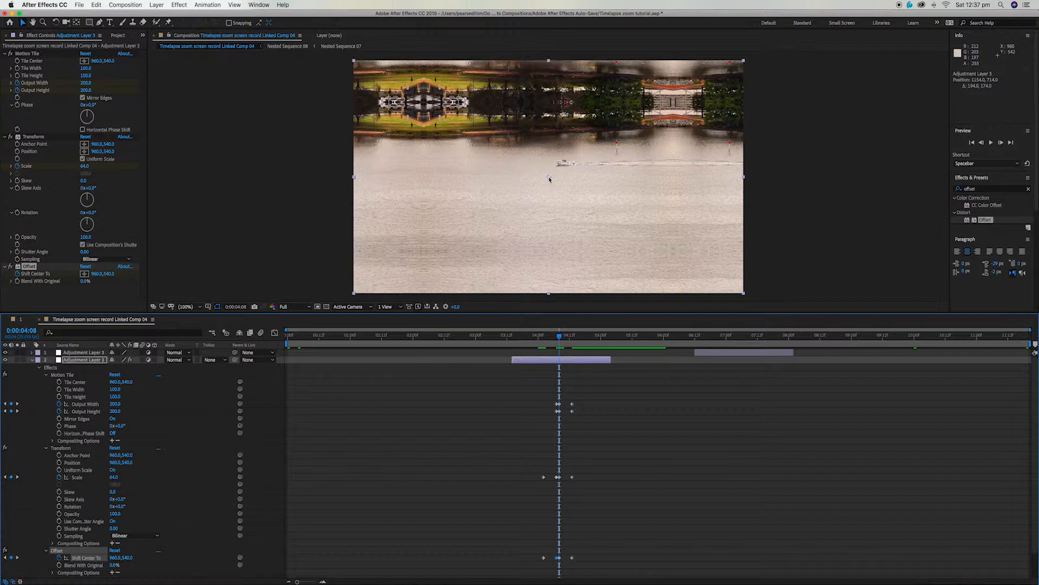
{"action": "left_click_drag", "start_coordinate": [549, 179], "coordinate": [542, 162]}
Scrub and play the zoom transition across the first cut to check the offset movement.
{"action": "left_click", "coordinate": [557, 337]}
{"action": "left_click_drag", "start_coordinate": [557, 338], "coordinate": [579, 335]}
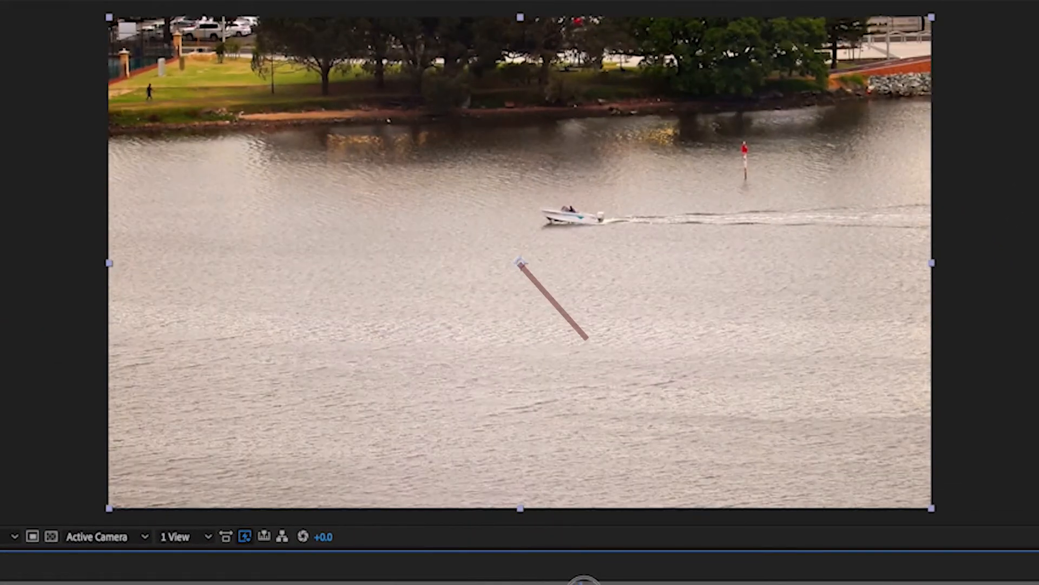
{"action": "left_click_drag", "start_coordinate": [584, 584], "coordinate": [562, 584]}
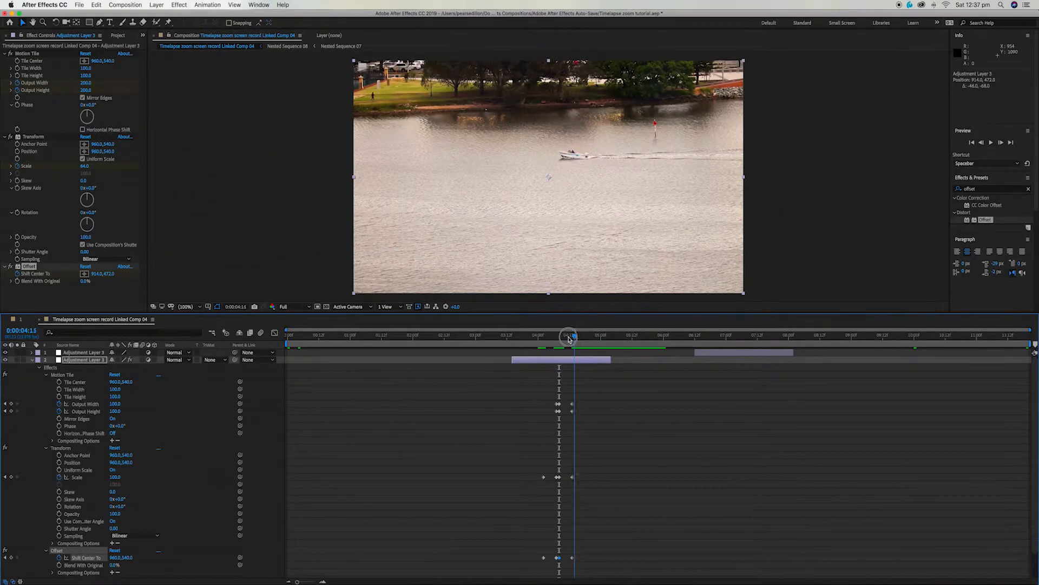
{"action": "left_click_drag", "start_coordinate": [568, 338], "coordinate": [545, 339]}
{"action": "key", "text": "space"}
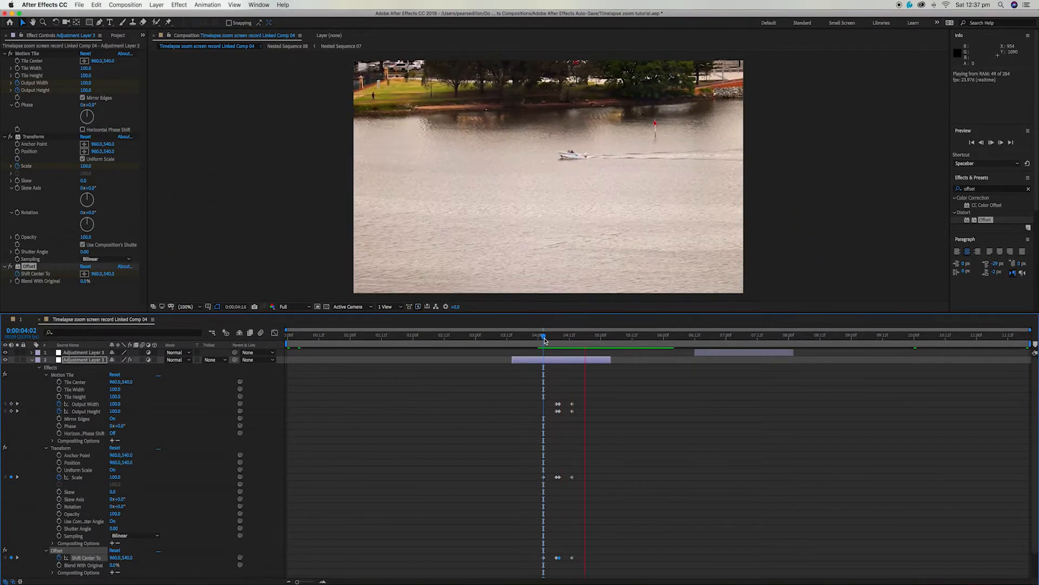
{"action": "key", "text": "space"}
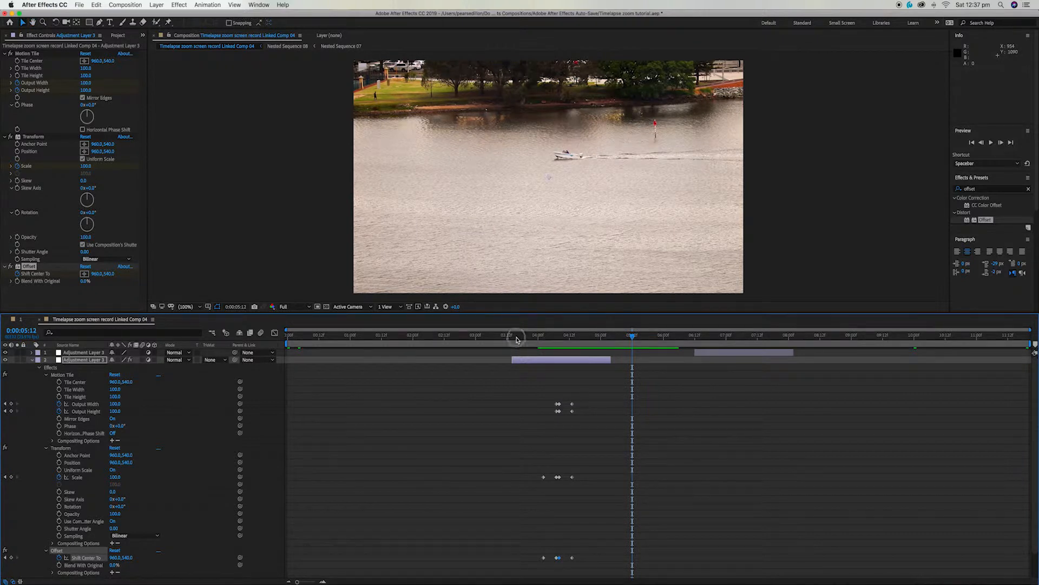
{"action": "left_click", "coordinate": [517, 338]}
{"action": "key", "text": "space"}
{"action": "key", "text": "space"}
Show the Transform Scale's value graph, ease out of the 0:00:04:02 keyframe and lengthen its outgoing handle.
{"action": "left_click", "coordinate": [543, 335]}
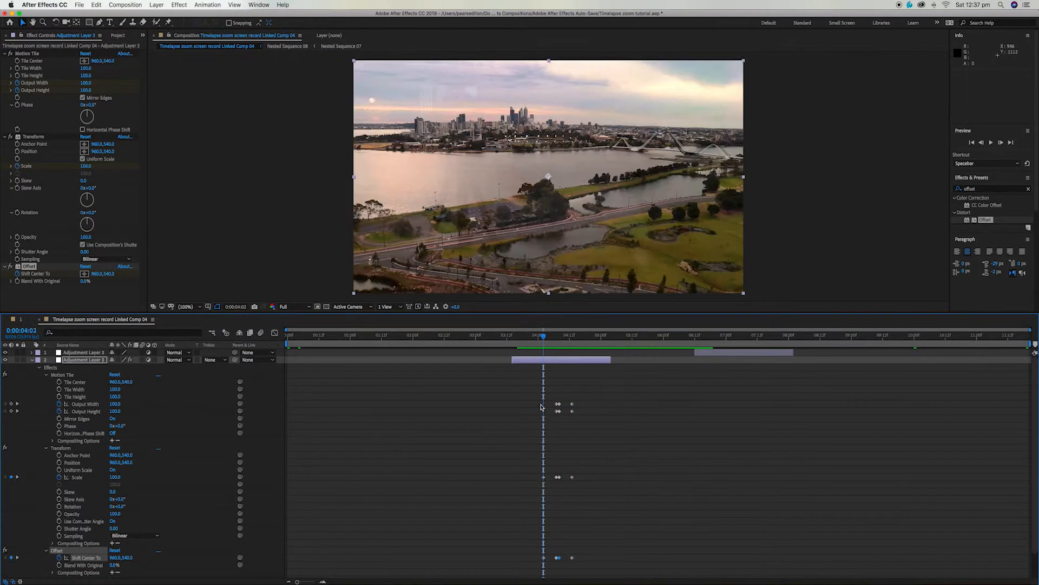
{"action": "left_click", "coordinate": [544, 477]}
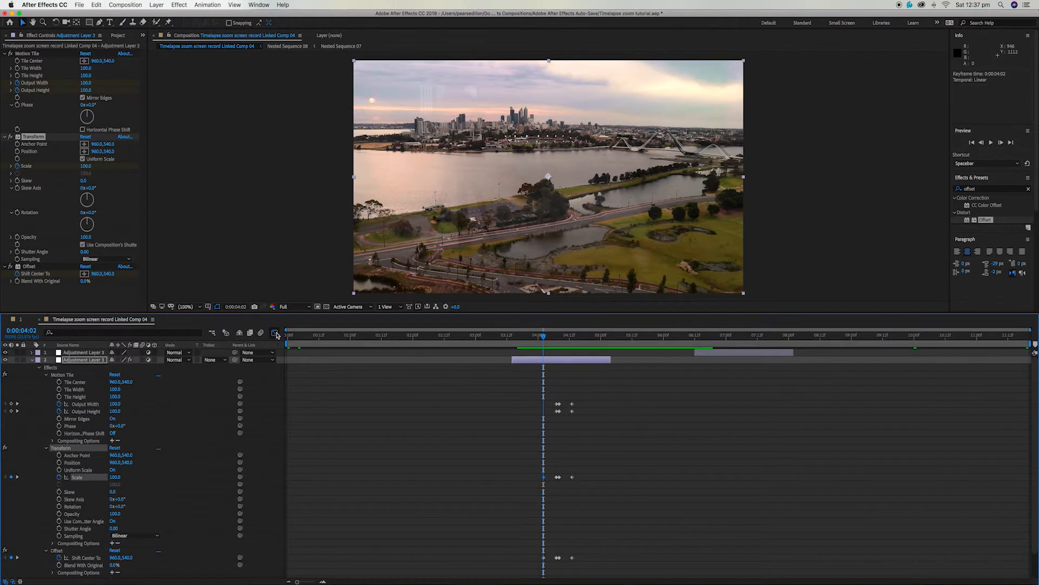
{"action": "left_click", "coordinate": [275, 333]}
{"action": "left_click", "coordinate": [578, 573]}
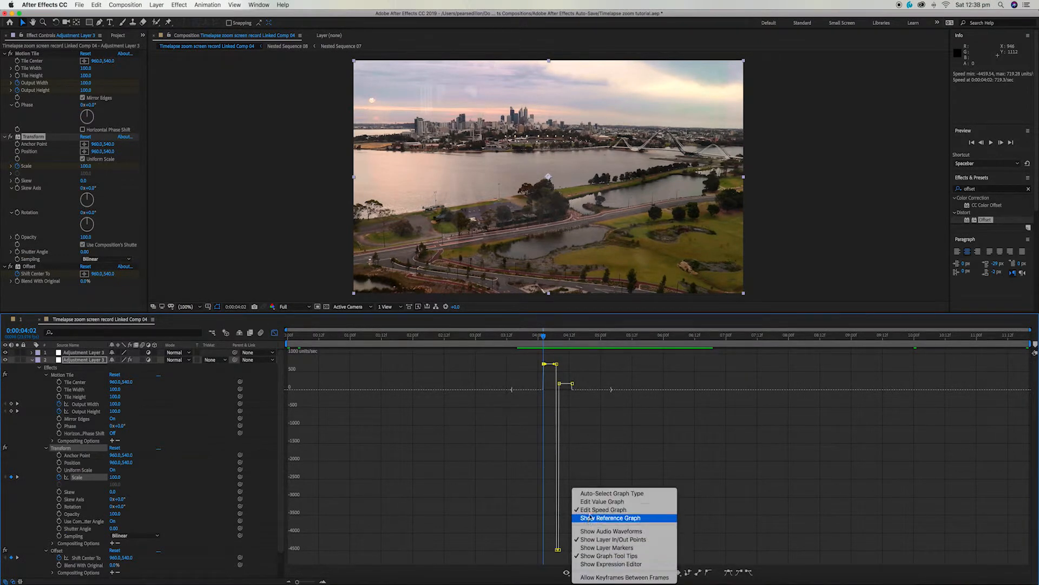
{"action": "left_click", "coordinate": [593, 505]}
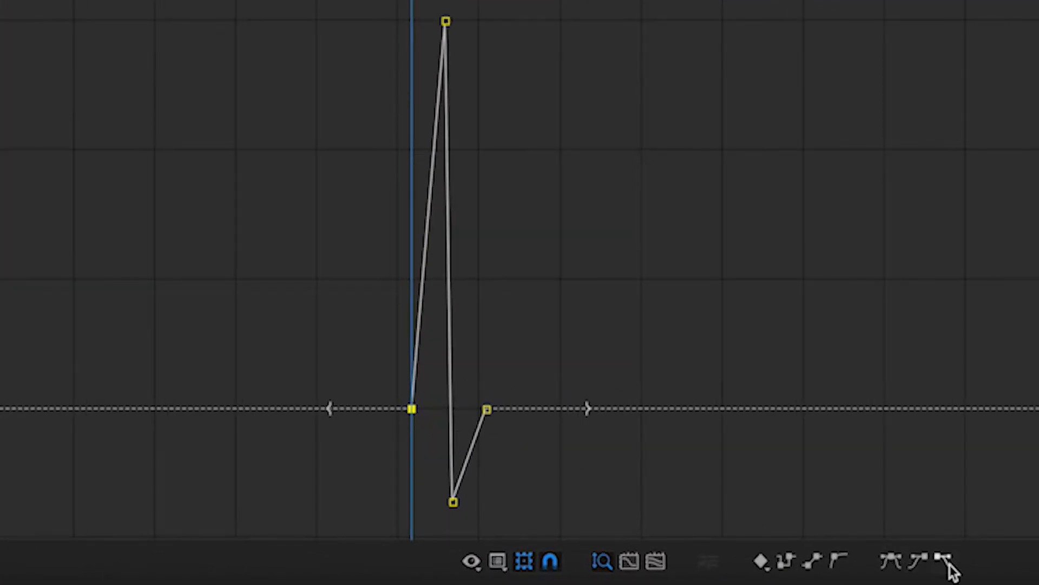
{"action": "left_click", "coordinate": [949, 563]}
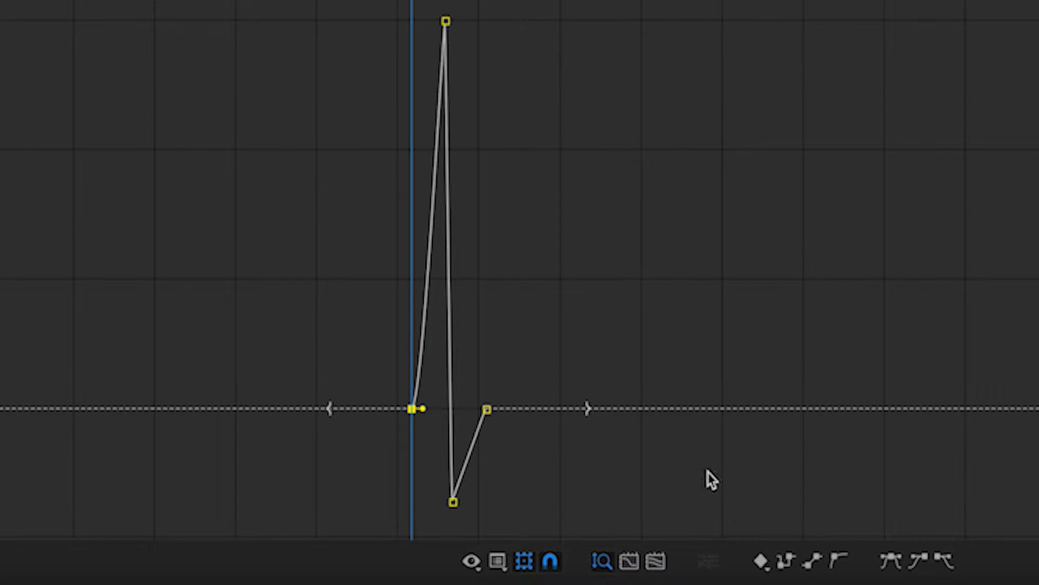
{"action": "left_click_drag", "start_coordinate": [424, 412], "coordinate": [469, 414]}
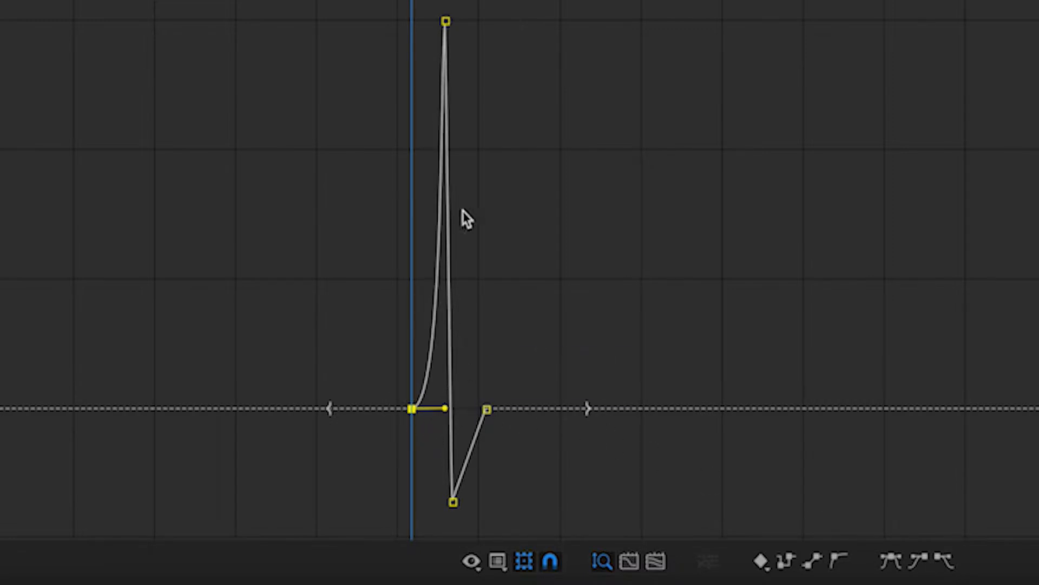
Ease into the Scale keyframe at 0:00:04:07 and angle its incoming handle down to steepen the curve.
{"action": "left_click", "coordinate": [446, 22]}
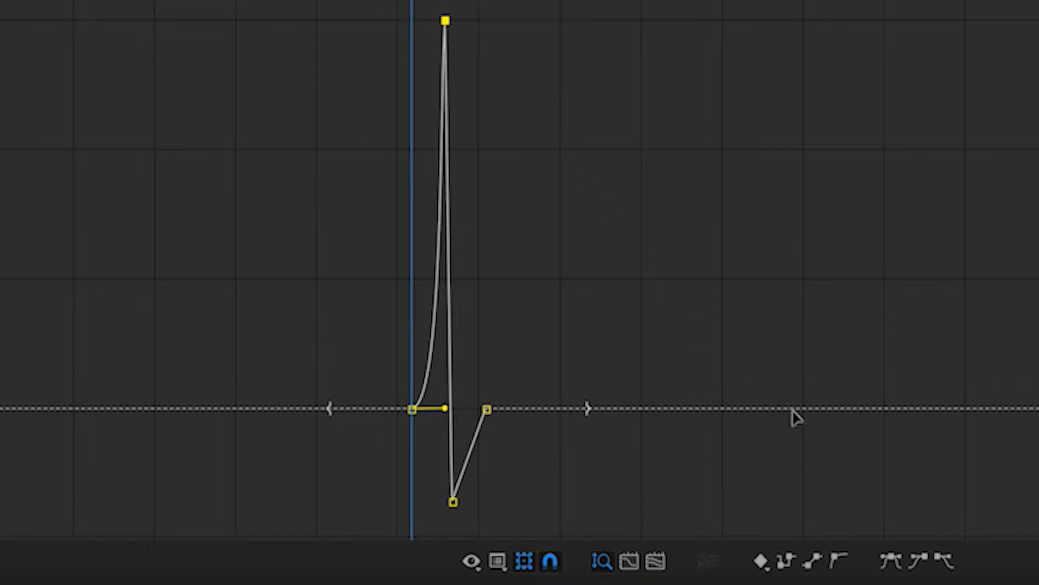
{"action": "left_click", "coordinate": [923, 561]}
{"action": "left_click_drag", "start_coordinate": [434, 21], "coordinate": [466, 158]}
Ease out of the Scale keyframe at 0:00:04:08 and angle its outgoing handle up for a fast start.
{"action": "key", "text": "Page_Down"}
{"action": "key", "text": "Page_Down"}
{"action": "key", "text": "Page_Down"}
{"action": "key", "text": "Page_Down"}
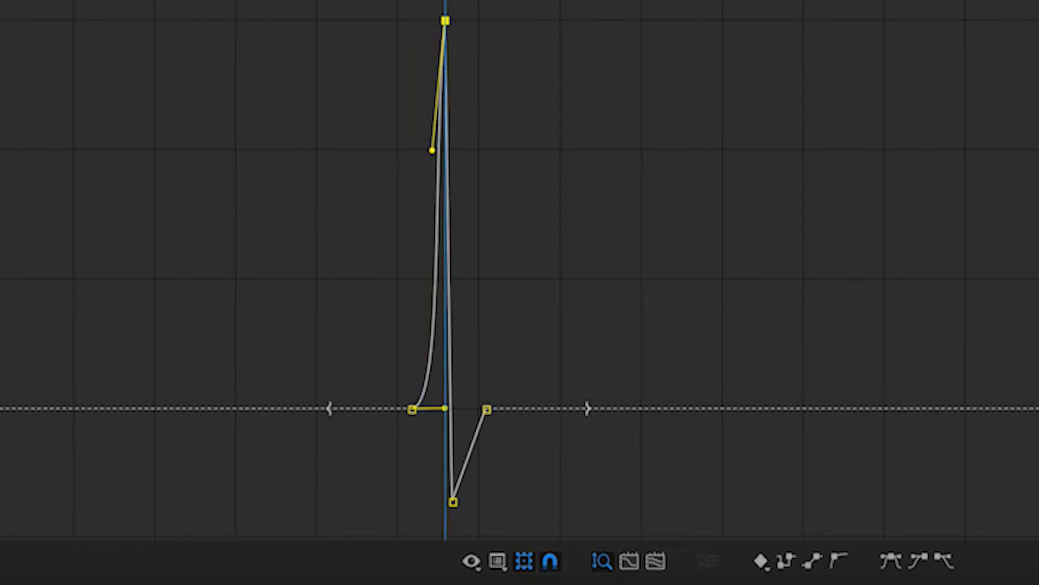
{"action": "key", "text": "Page_Down"}
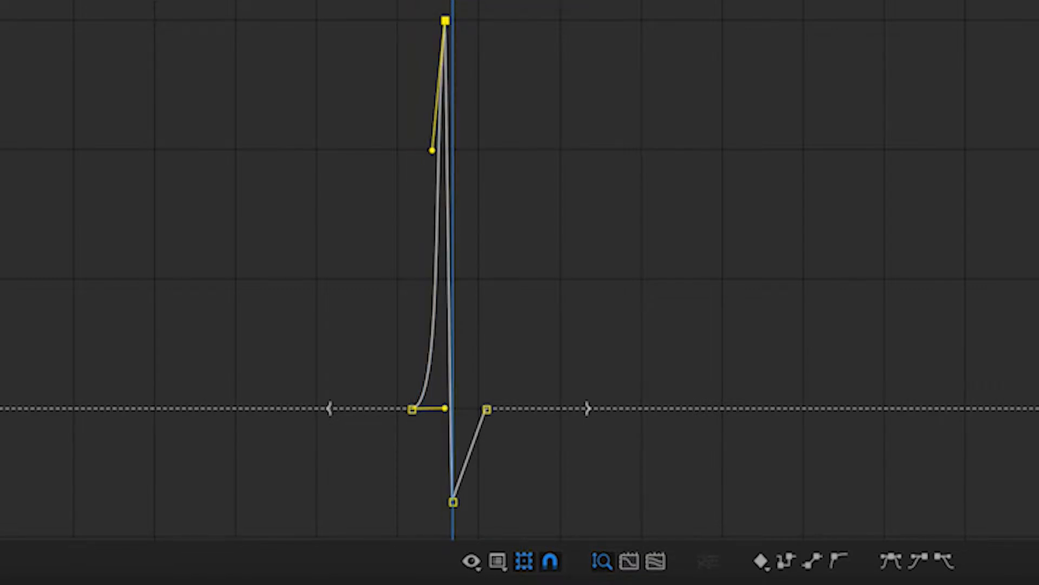
{"action": "left_click", "coordinate": [452, 503]}
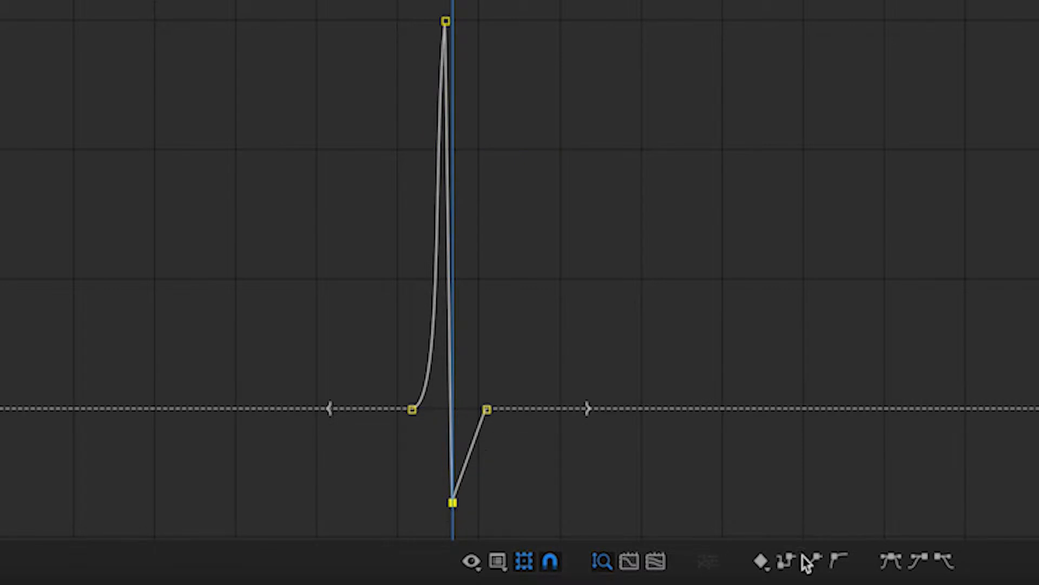
{"action": "left_click", "coordinate": [942, 560]}
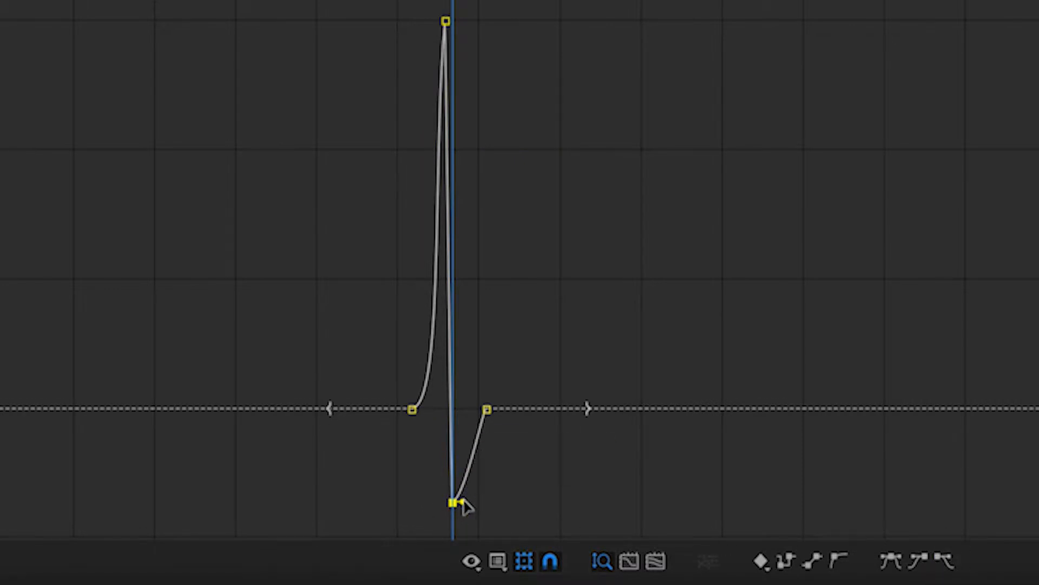
{"action": "left_click_drag", "start_coordinate": [454, 462], "coordinate": [443, 432]}
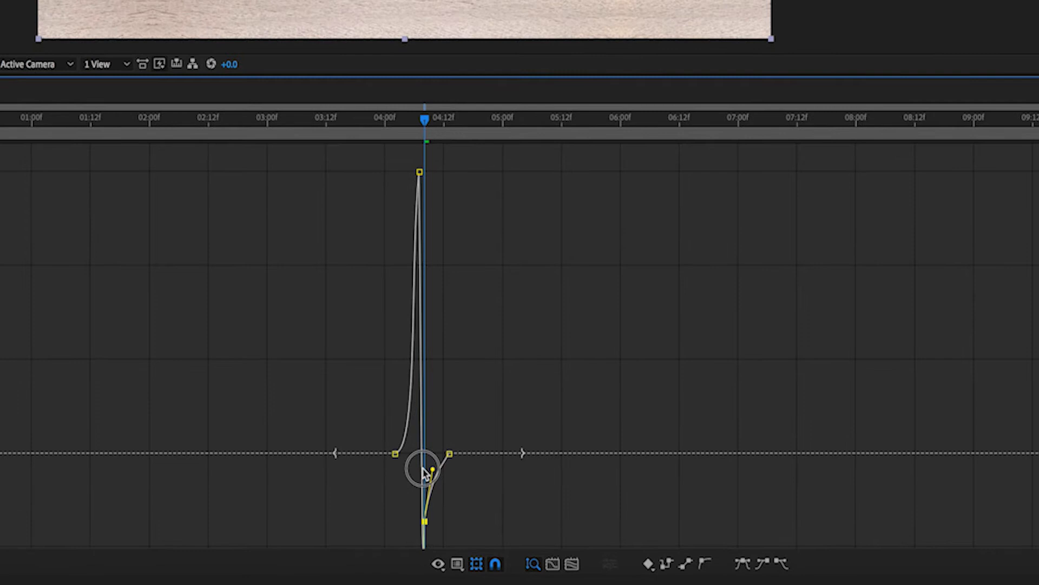
{"action": "left_click_drag", "start_coordinate": [423, 469], "coordinate": [423, 469]}
Ease into the last Scale keyframe at 0:00:04:13 and shorten the incoming handle of the 0:00:04:08 keyframe.
{"action": "left_click", "coordinate": [449, 356]}
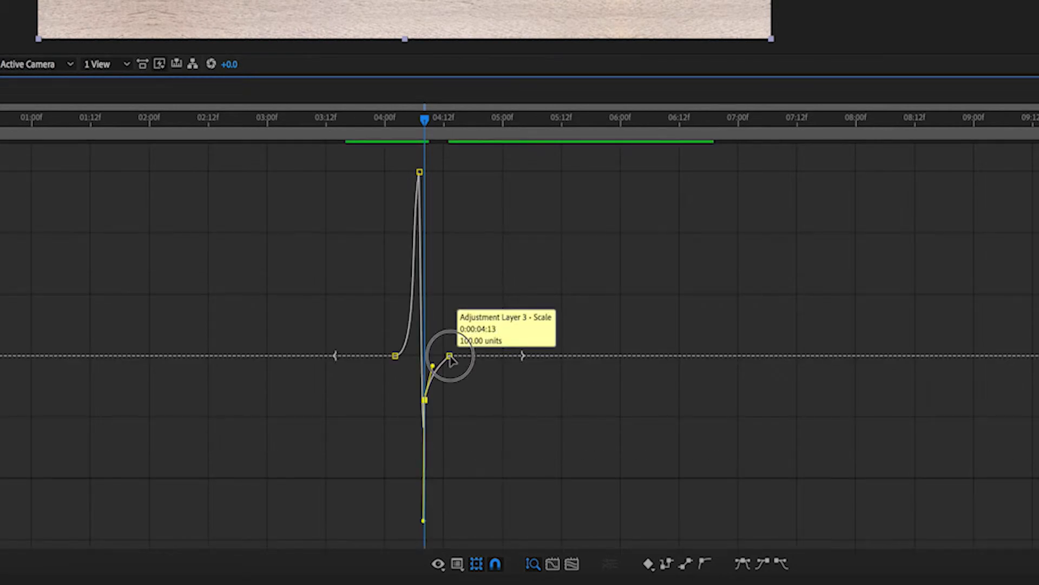
{"action": "left_click", "coordinate": [763, 564]}
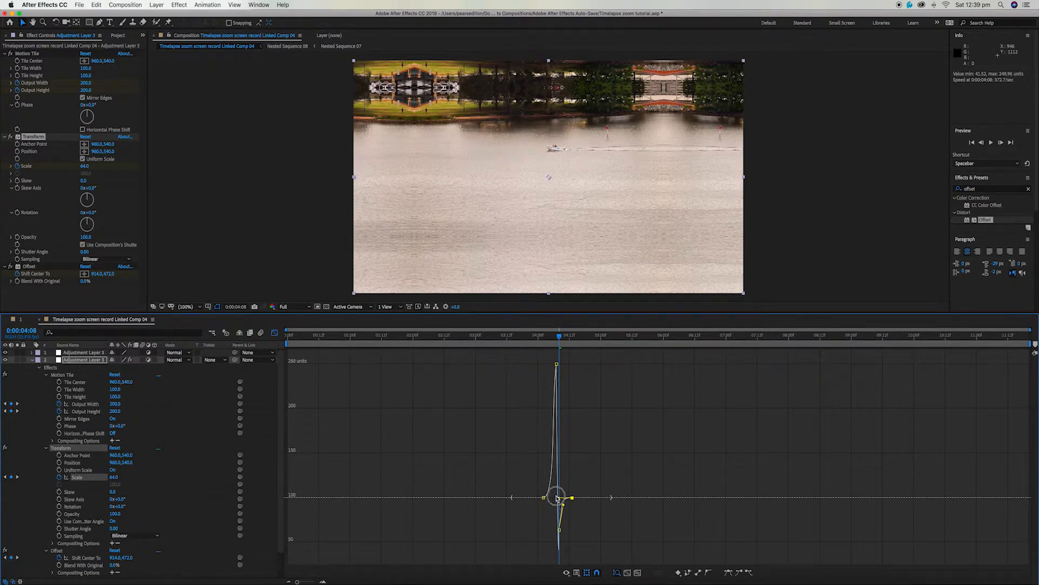
{"action": "left_click", "coordinate": [556, 497]}
{"action": "mouse_move", "coordinate": [552, 343]}
{"action": "left_mouse_down"}
{"action": "mouse_move", "coordinate": [541, 344]}
{"action": "mouse_move", "coordinate": [595, 348]}
{"action": "mouse_move", "coordinate": [567, 347]}
{"action": "left_mouse_up"}
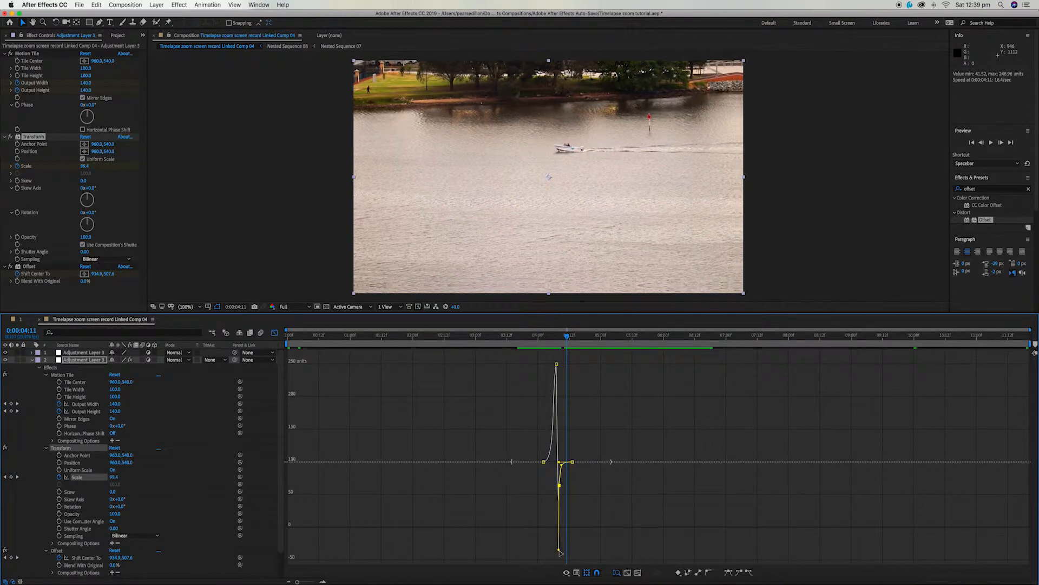
{"action": "left_click_drag", "start_coordinate": [560, 544], "coordinate": [559, 490]}
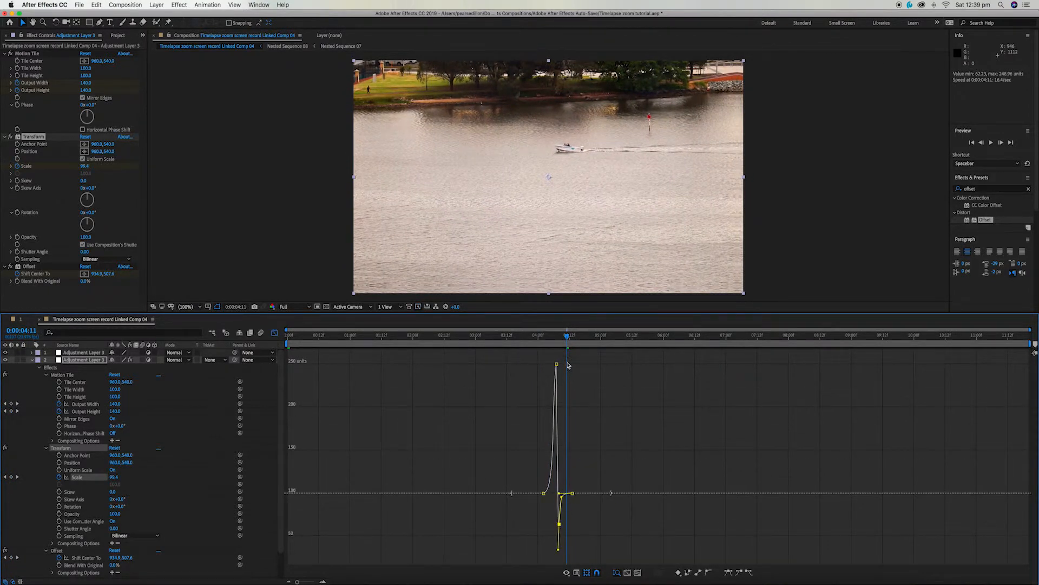
Preview the eased zoom across the first cut and return to the layer-bar timeline at 0:00:04:02.
{"action": "mouse_move", "coordinate": [563, 339]}
{"action": "left_mouse_down"}
{"action": "mouse_move", "coordinate": [531, 341]}
{"action": "mouse_move", "coordinate": [580, 343]}
{"action": "mouse_move", "coordinate": [536, 353]}
{"action": "mouse_move", "coordinate": [574, 352]}
{"action": "left_mouse_up"}
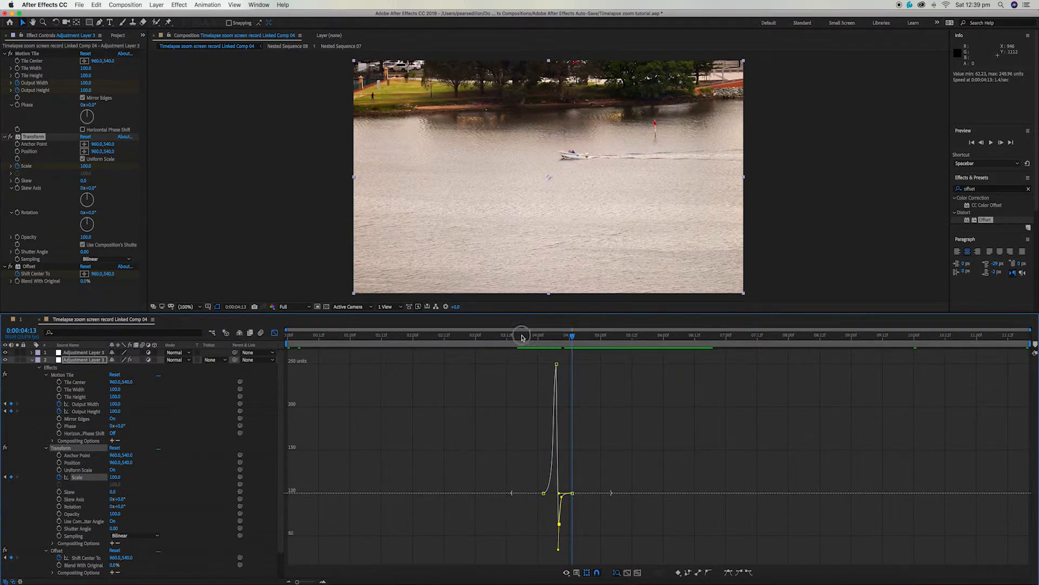
{"action": "left_click", "coordinate": [522, 338]}
{"action": "key", "text": "space"}
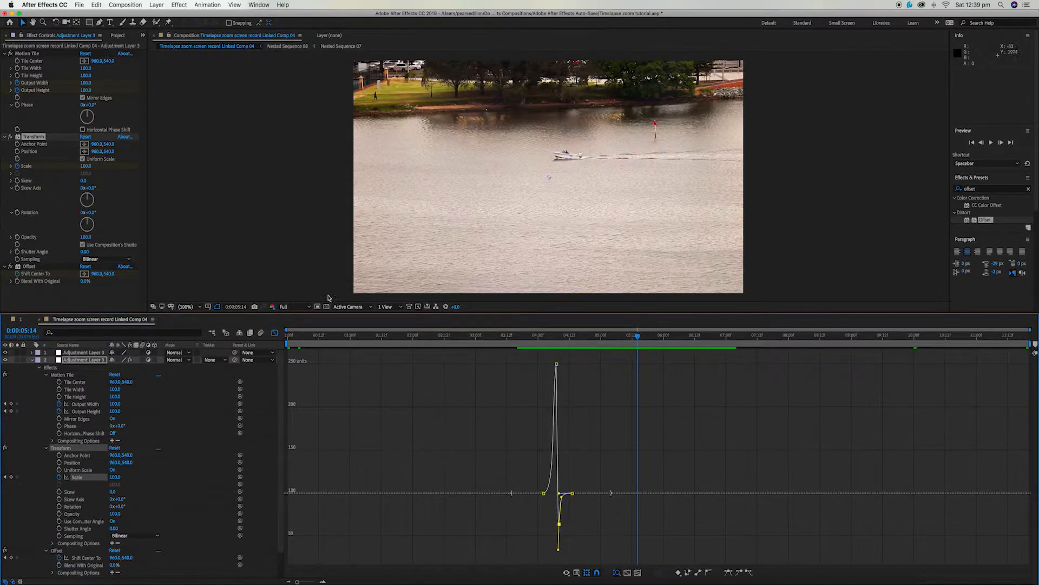
{"action": "left_click", "coordinate": [275, 333]}
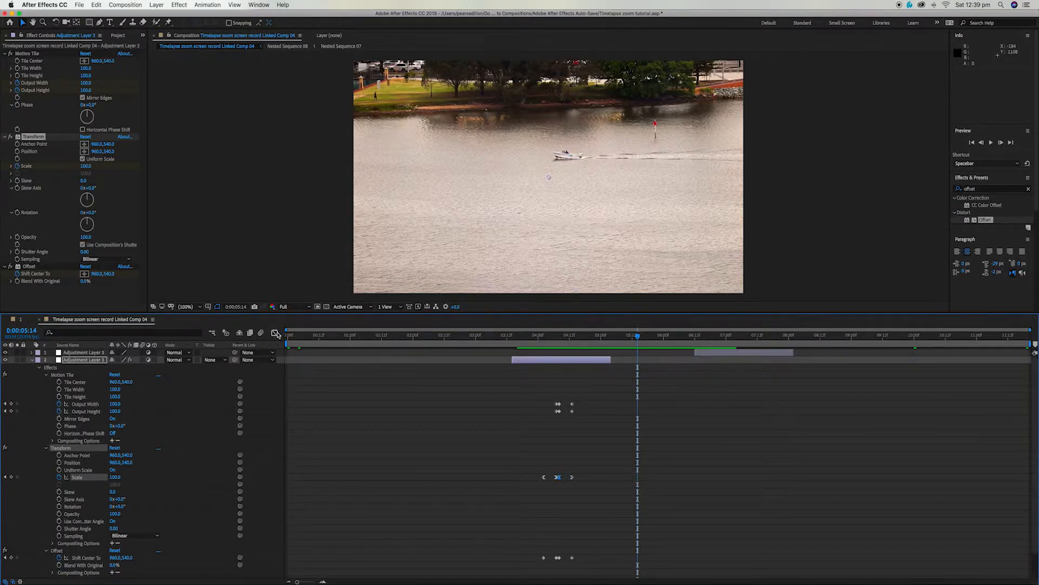
{"action": "left_click", "coordinate": [542, 338]}
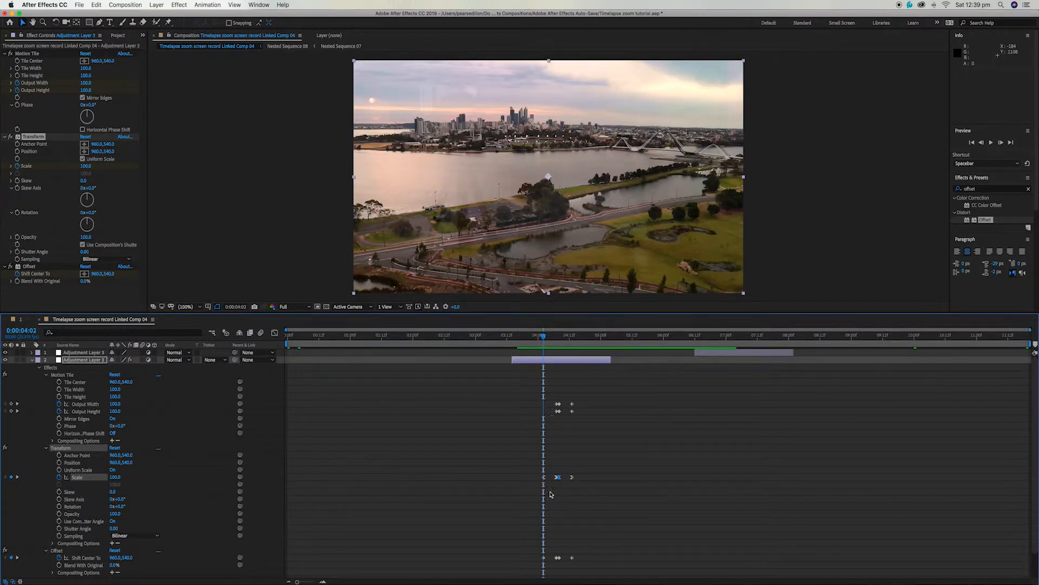
Show the Offset effect's Shift Center To keyframes on the first-cut adjustment layer as a speed graph in the Graph Editor.
{"action": "left_click", "coordinate": [545, 558]}
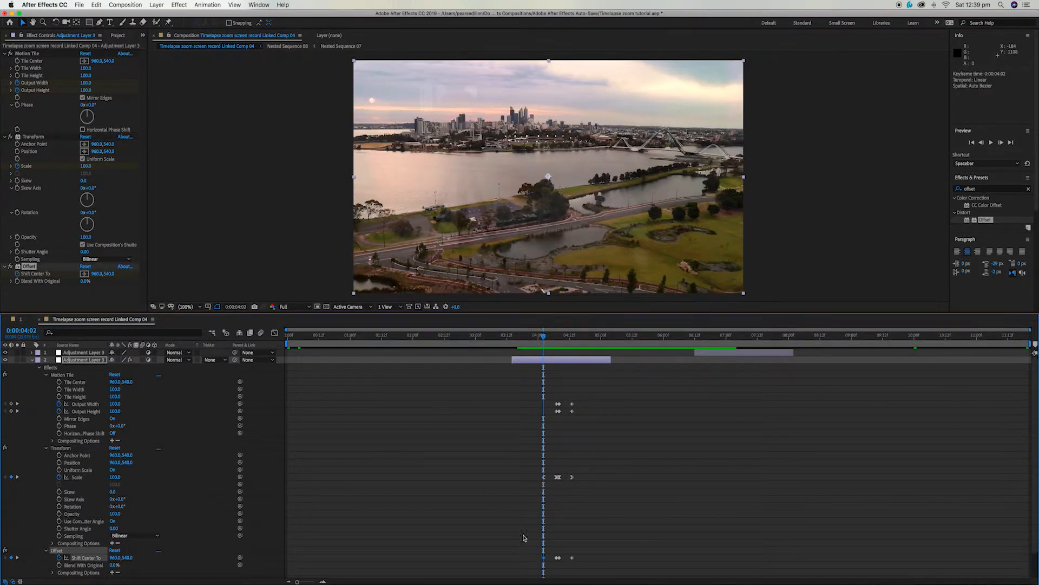
{"action": "left_click", "coordinate": [275, 333]}
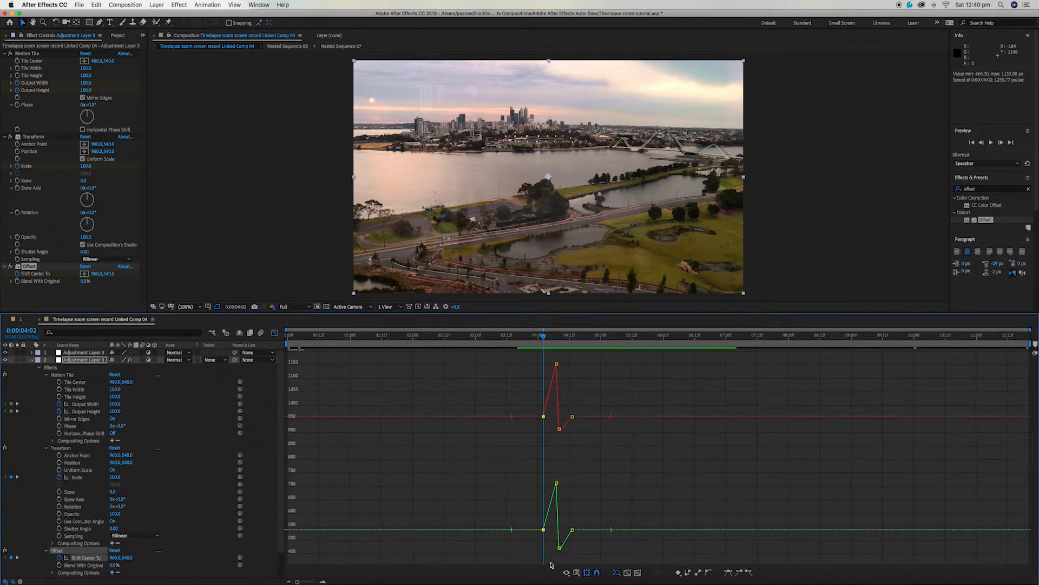
{"action": "left_click", "coordinate": [576, 572]}
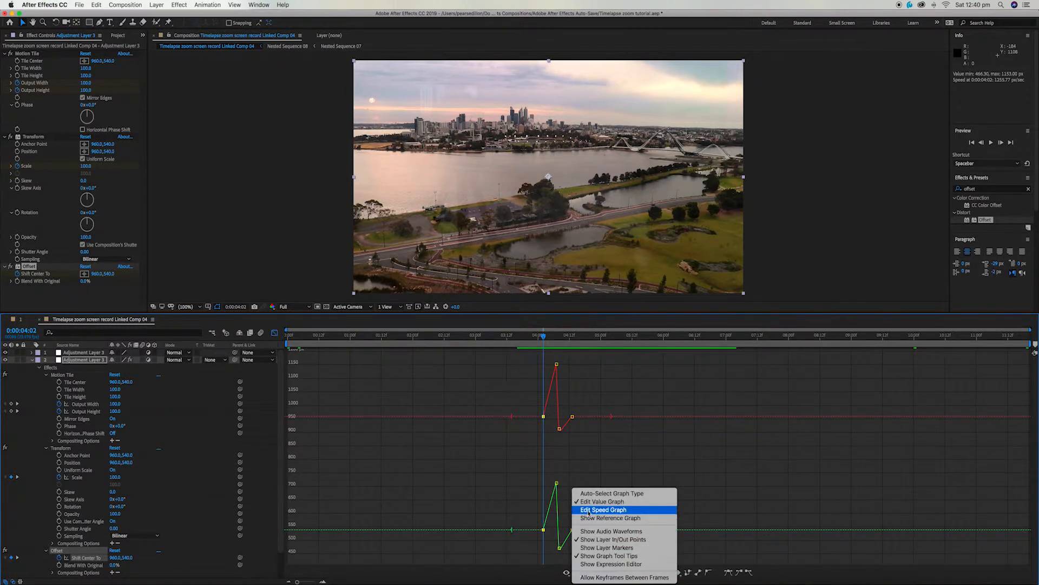
{"action": "left_click", "coordinate": [590, 509]}
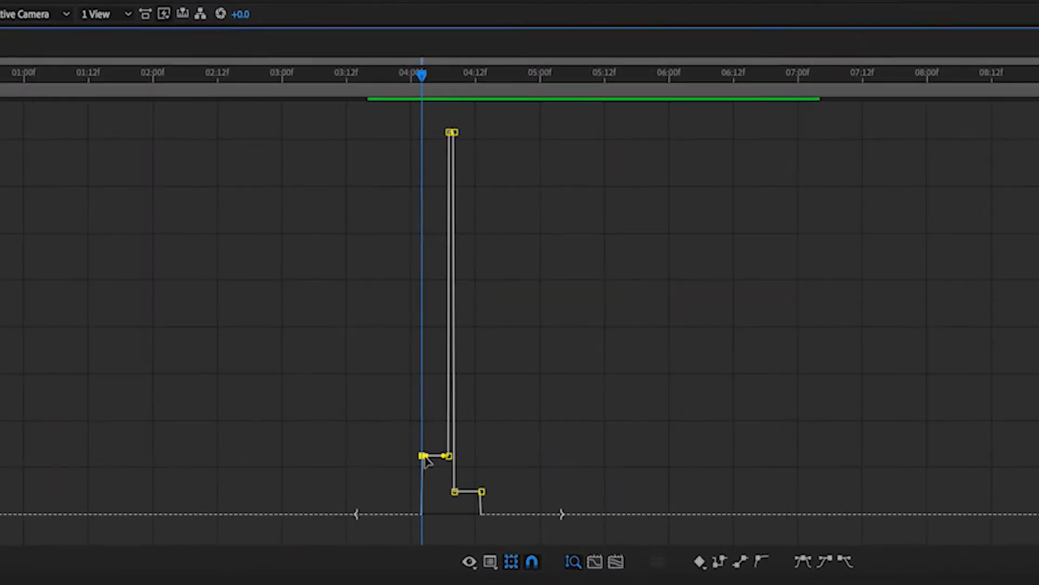
Lower the speed of the first and last Shift Center To keyframes to 0 px/sec in the speed graph.
{"action": "mouse_move", "coordinate": [572, 540]}
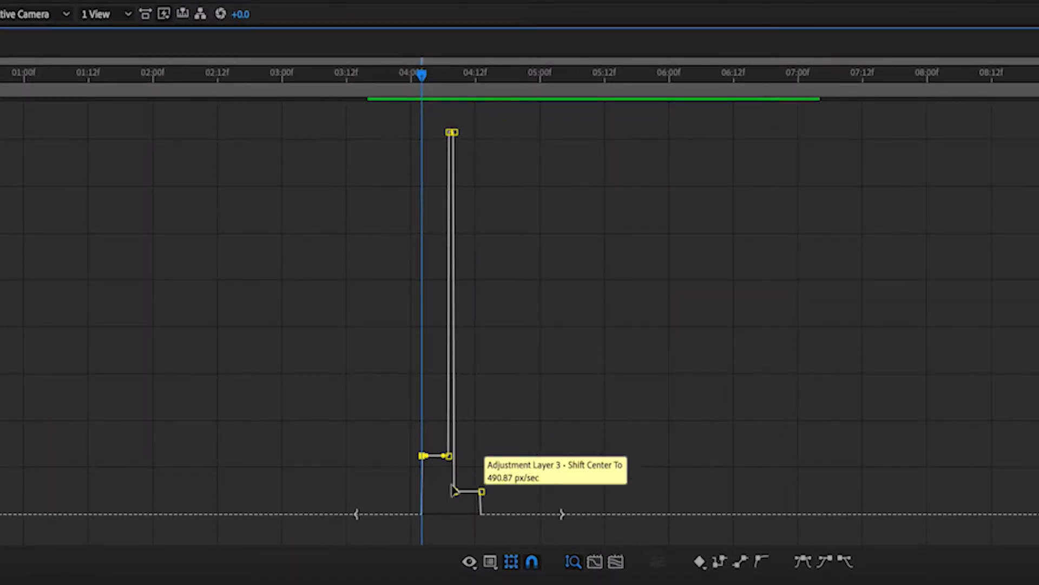
{"action": "left_click_drag", "start_coordinate": [423, 456], "coordinate": [424, 514]}
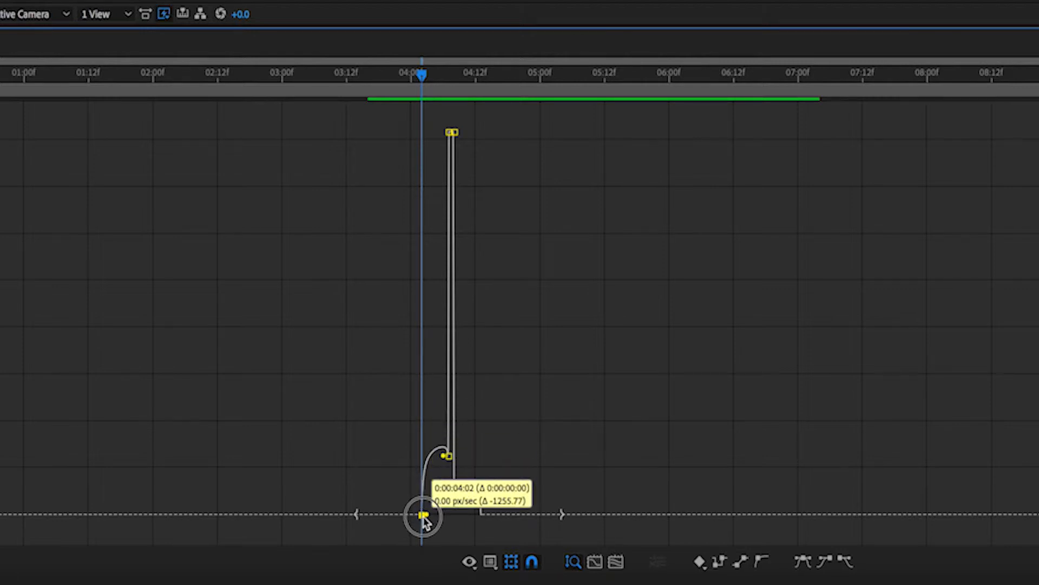
{"action": "mouse_move", "coordinate": [483, 501]}
{"action": "left_click_drag", "start_coordinate": [483, 500], "coordinate": [481, 514]}
Ease out of the Shift Center To keyframe at 0:00:04:02 and lengthen its outgoing handle for a slow start.
{"action": "left_click", "coordinate": [423, 514]}
{"action": "left_click", "coordinate": [846, 563]}
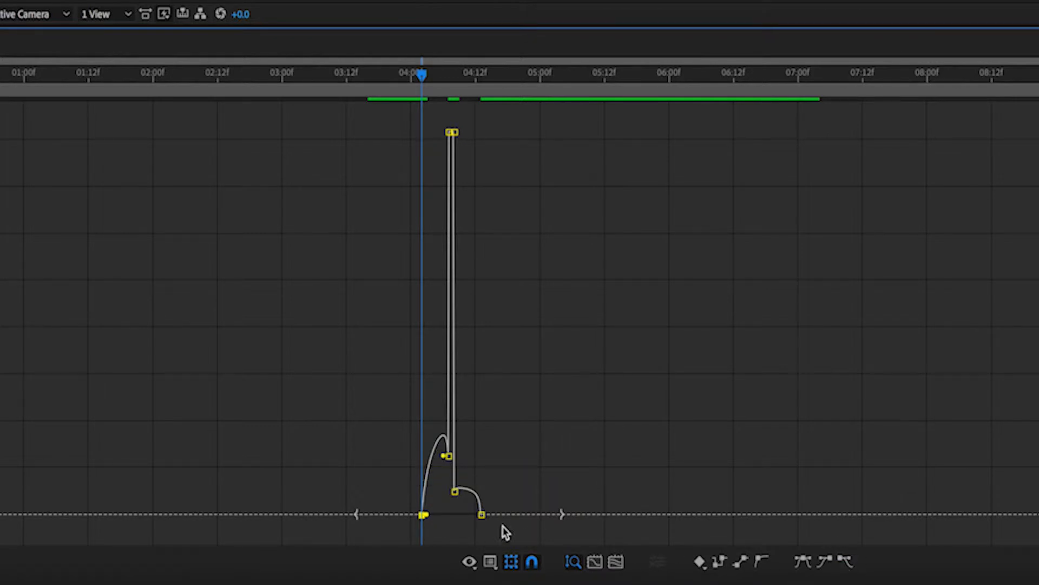
{"action": "left_click_drag", "start_coordinate": [427, 515], "coordinate": [456, 514]}
Raise the outgoing speed of the Shift Center To keyframe at 0:00:04:08 and ease into the last keyframe with a longer incoming handle.
{"action": "mouse_move", "coordinate": [456, 494]}
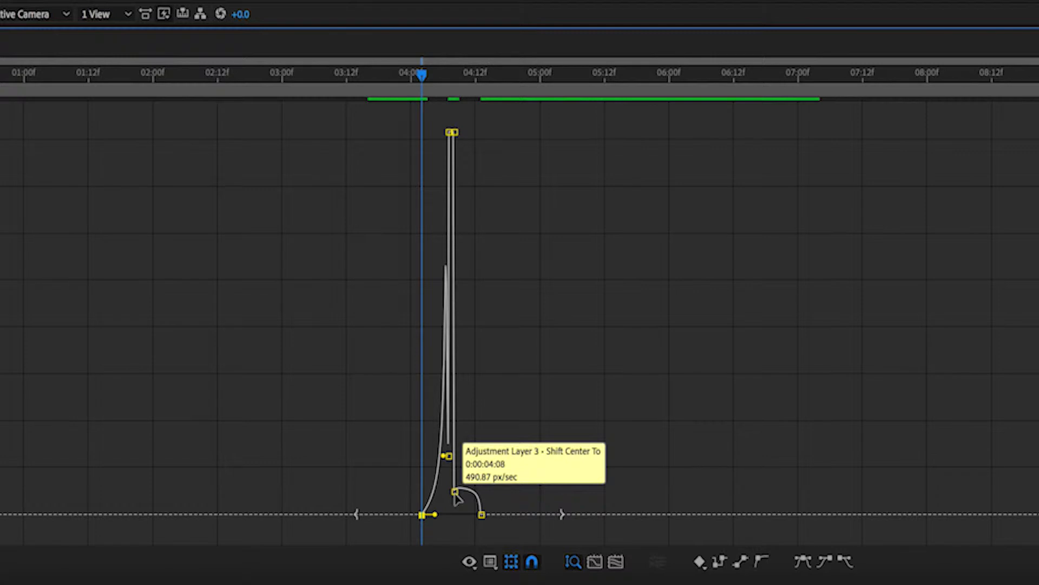
{"action": "left_click", "coordinate": [455, 493]}
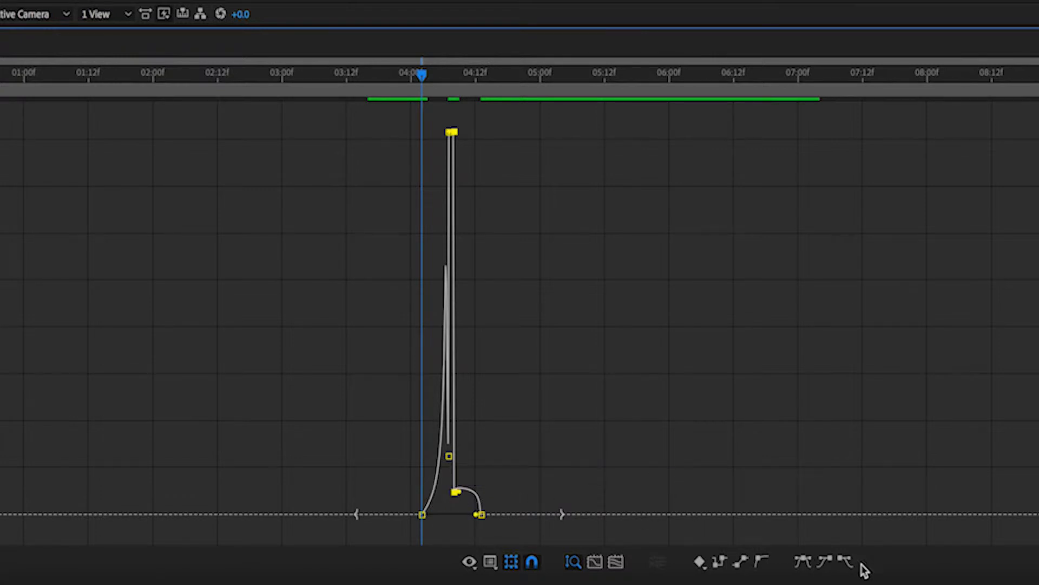
{"action": "left_click_drag", "start_coordinate": [454, 515], "coordinate": [463, 335]}
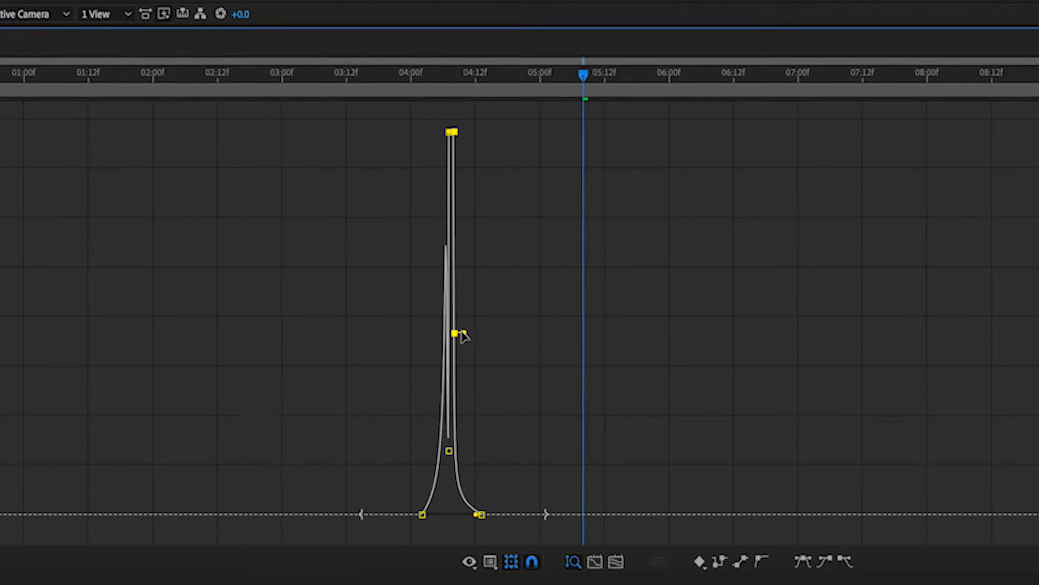
{"action": "left_click", "coordinate": [481, 515]}
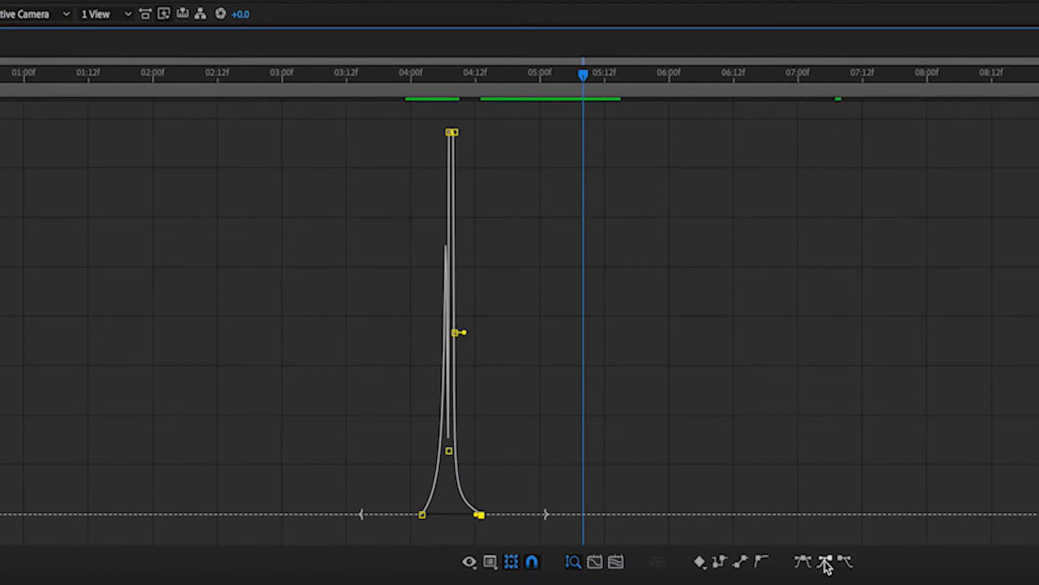
{"action": "left_click_drag", "start_coordinate": [481, 518], "coordinate": [475, 515]}
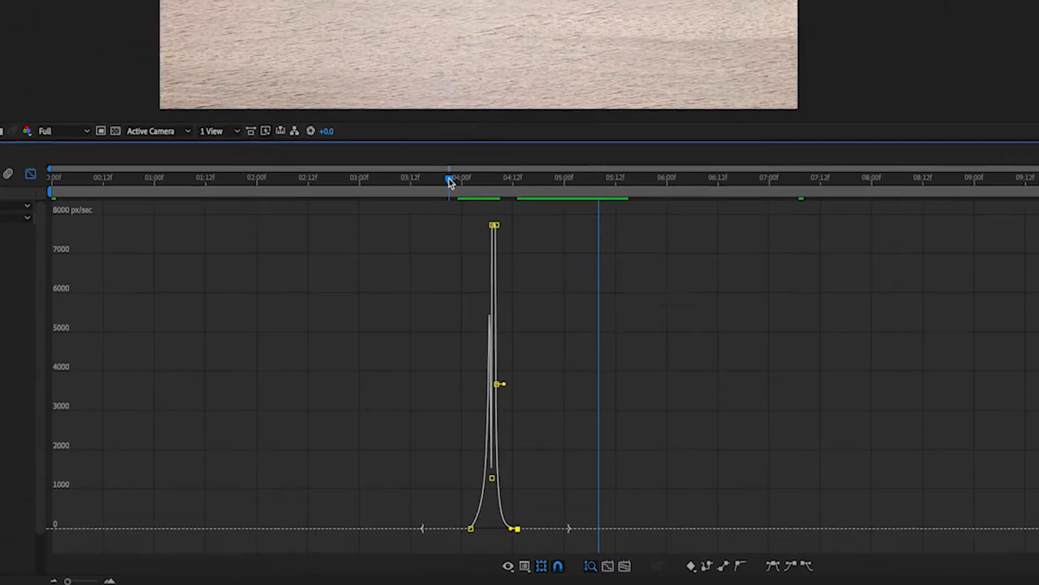
Preview the eased offset across the first cut from 0:00:03:21 and return to the layer-bar timeline.
{"action": "left_click", "coordinate": [397, 76]}
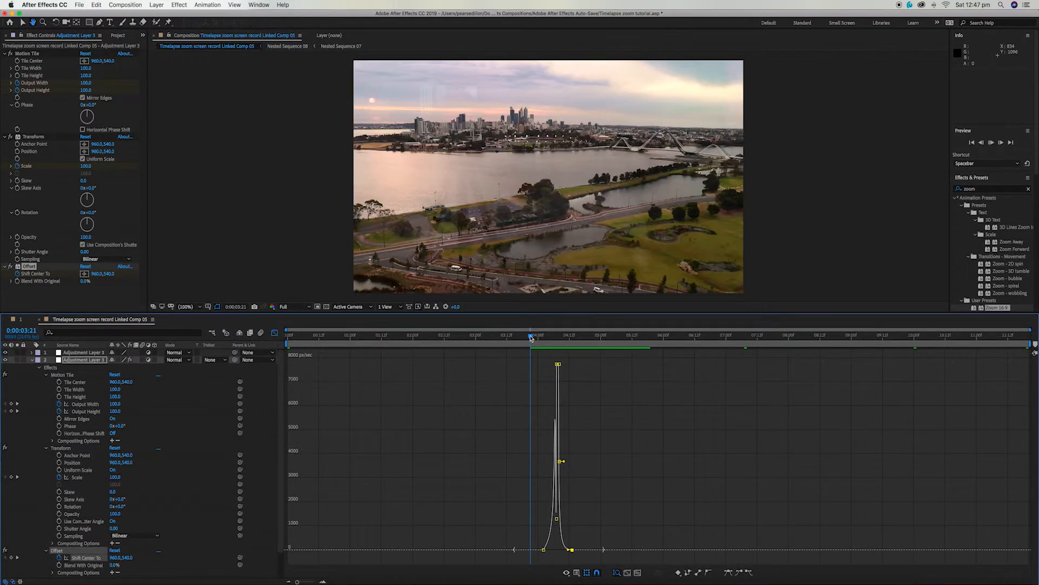
{"action": "key", "text": "space"}
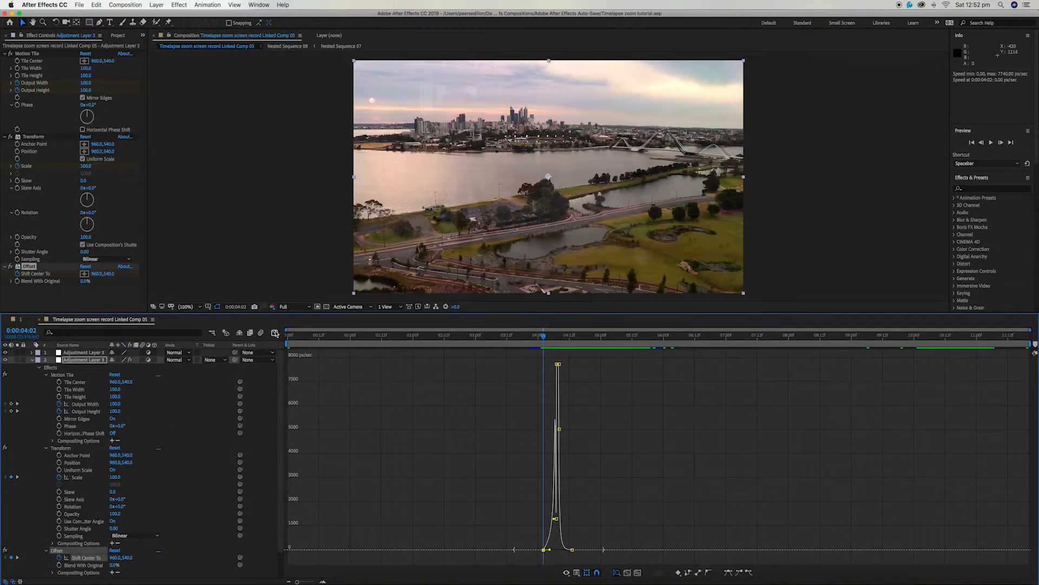
{"action": "left_click", "coordinate": [275, 332]}
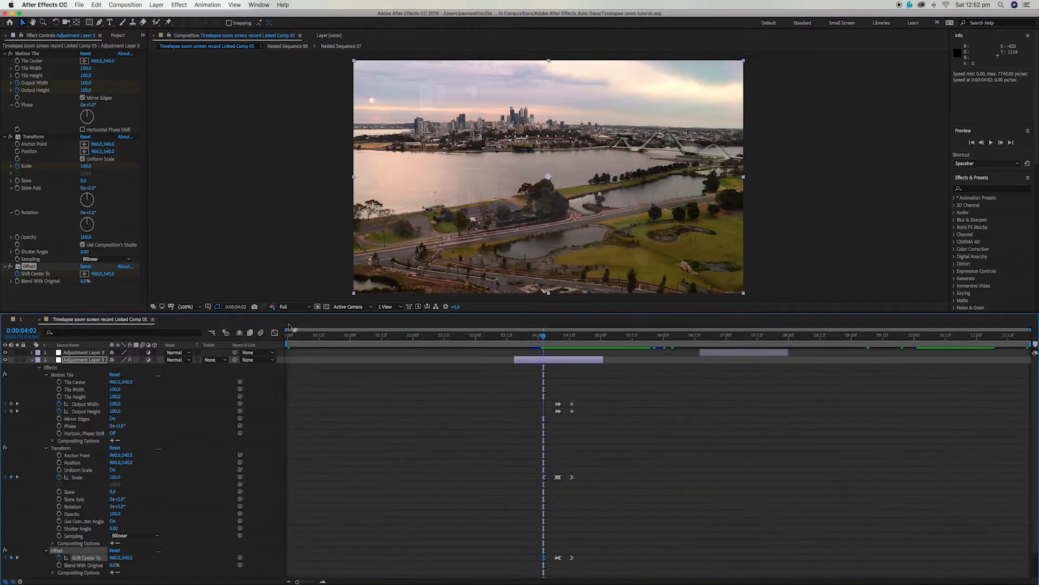
Find the CC Force Motion Blur effect by searching "motion" and apply it to the first-cut adjustment layer.
{"action": "left_click", "coordinate": [971, 188]}
{"action": "type", "text": "motion"}
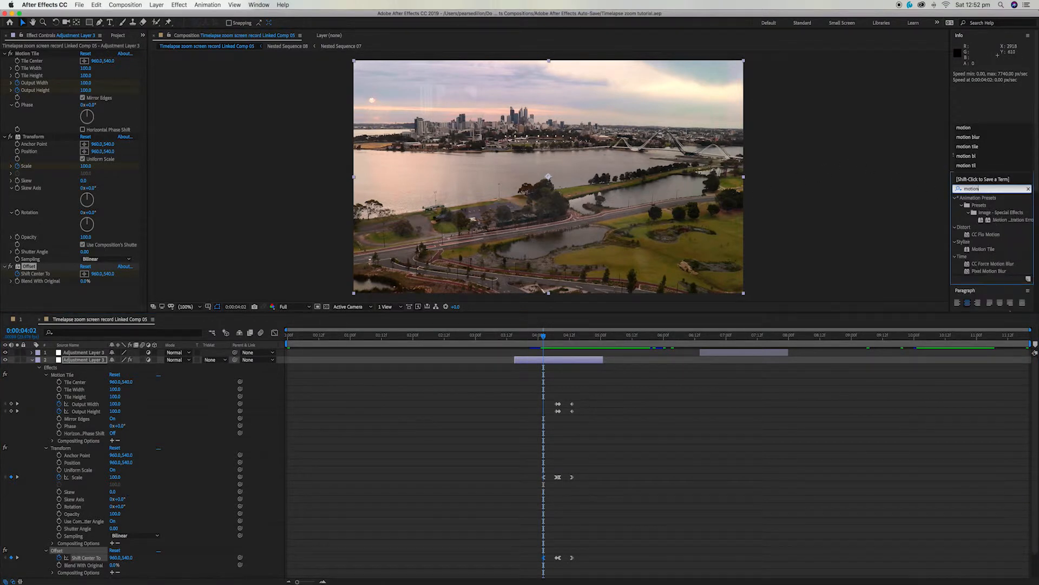
{"action": "left_click_drag", "start_coordinate": [988, 267], "coordinate": [555, 362]}
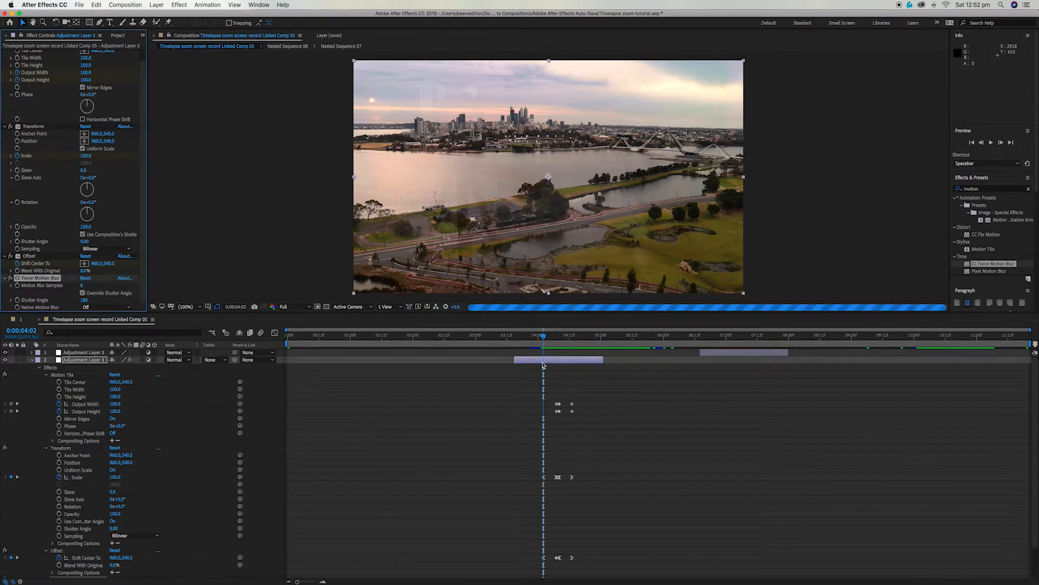
Trim the first-cut adjustment layer to its keyframes, running from 0:00:04:02 to 0:00:04:12, and save the project.
{"action": "left_click_drag", "start_coordinate": [515, 359], "coordinate": [544, 359]}
{"action": "left_click", "coordinate": [574, 336]}
{"action": "left_click_drag", "start_coordinate": [603, 359], "coordinate": [572, 359]}
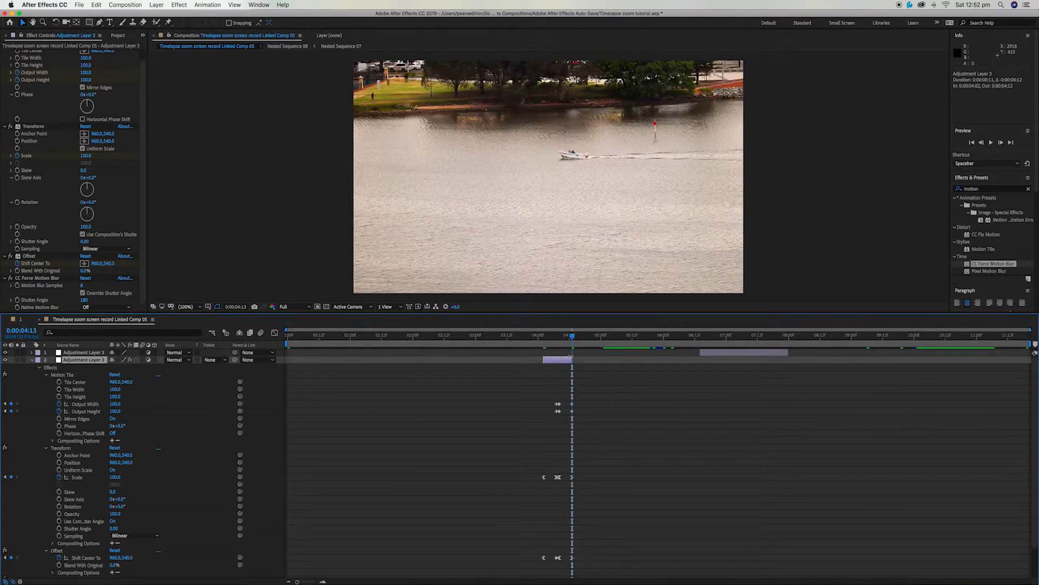
{"action": "key", "text": "super+s"}
Preview the motion-blurred zoom transition from 0:00:04:00.
{"action": "left_click", "coordinate": [539, 336]}
{"action": "key", "text": "space"}
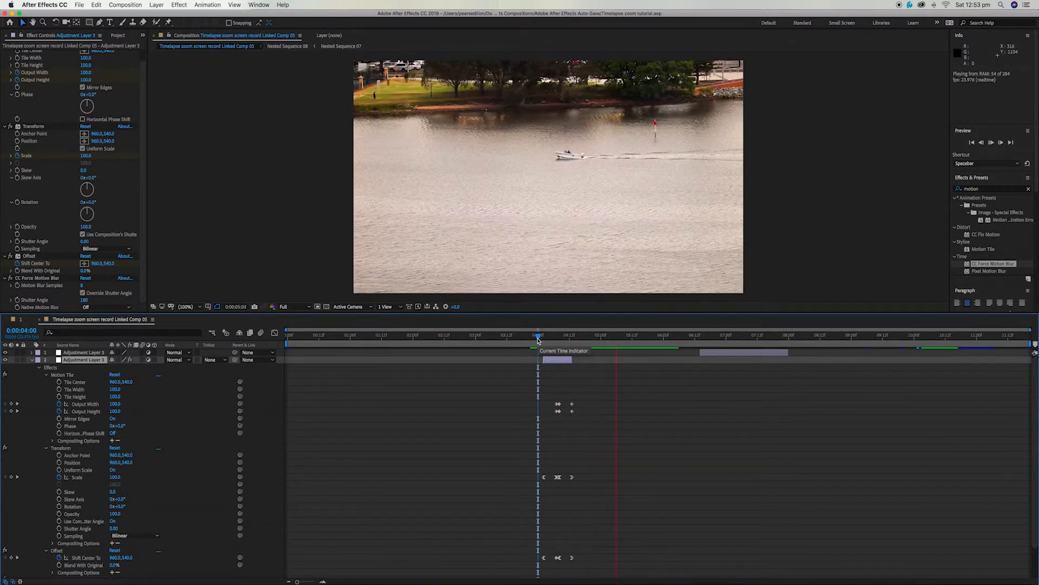
{"action": "key", "text": "space"}
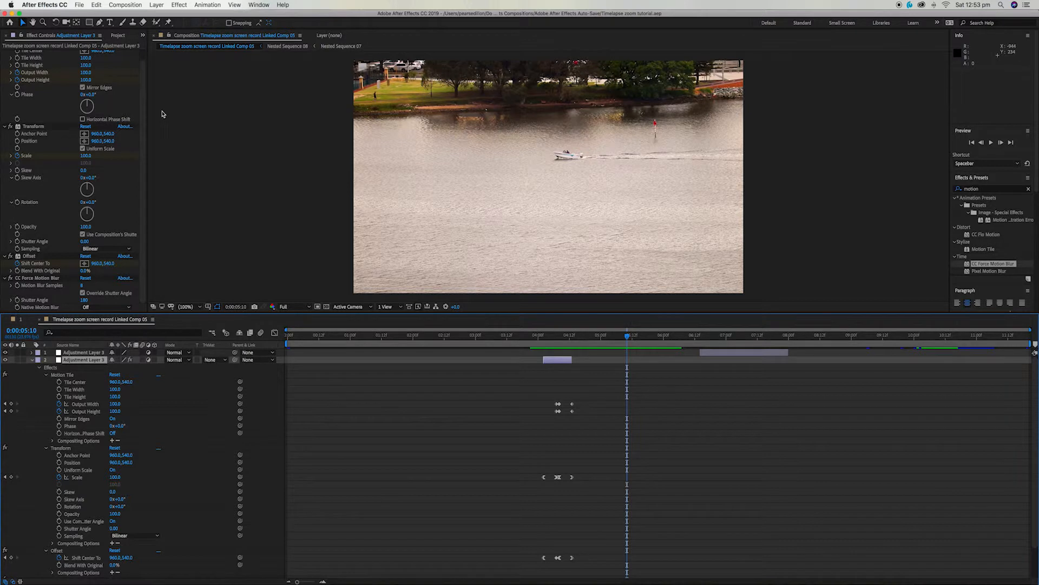
Save the Motion Tile, Transform, Offset and CC Force Motion Blur effects together as the animation preset ZOOM.ffx in User Presets.
{"action": "scroll", "coordinate": [135, 71], "scroll_direction": "up", "scroll_amount": 2}
{"action": "left_click", "coordinate": [27, 54]}
{"action": "left_click", "coordinate": [32, 137], "text": "shift"}
{"action": "left_click", "coordinate": [31, 266], "text": "shift"}
{"action": "left_click", "coordinate": [32, 289], "text": "shift"}
{"action": "left_click", "coordinate": [207, 5]}
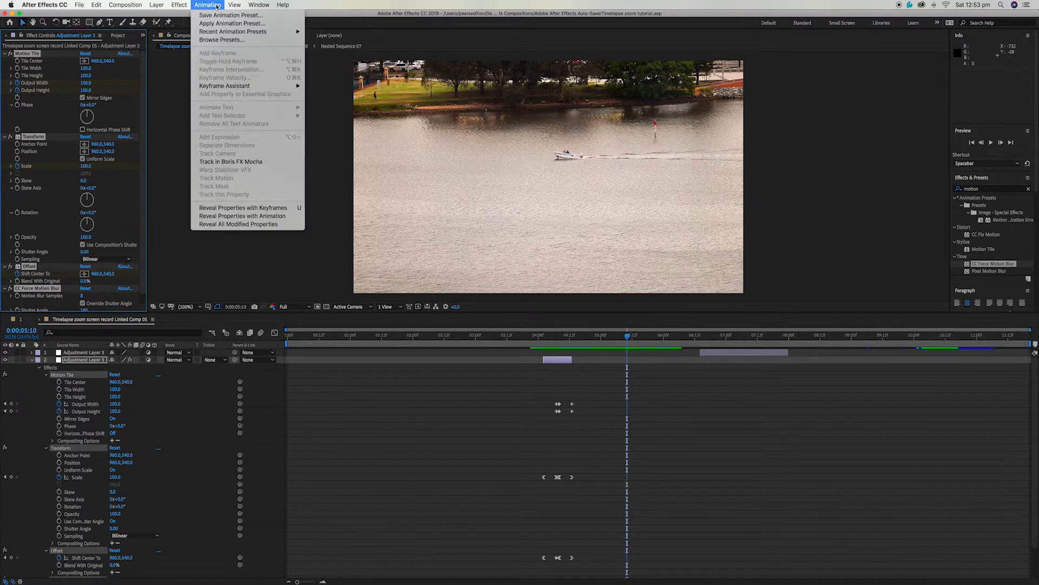
{"action": "left_click", "coordinate": [214, 17]}
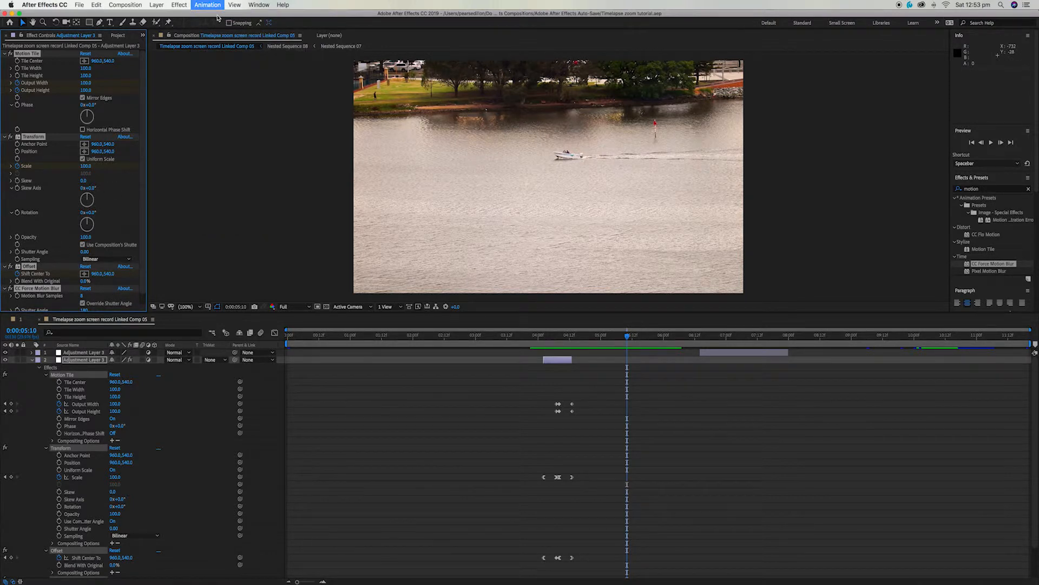
{"action": "type", "text": "ZOOM.ffx"}
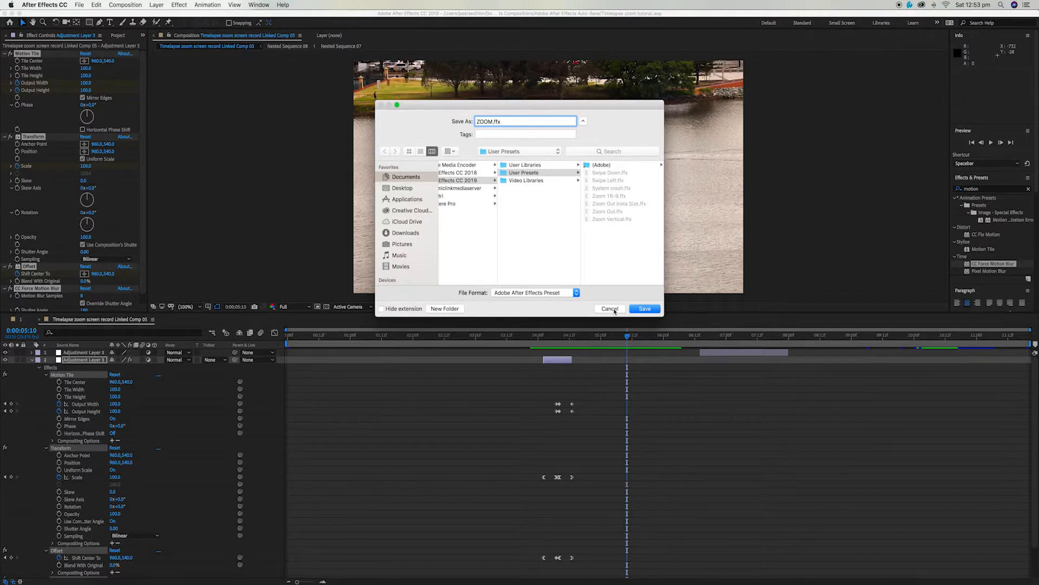
{"action": "left_click", "coordinate": [645, 309]}
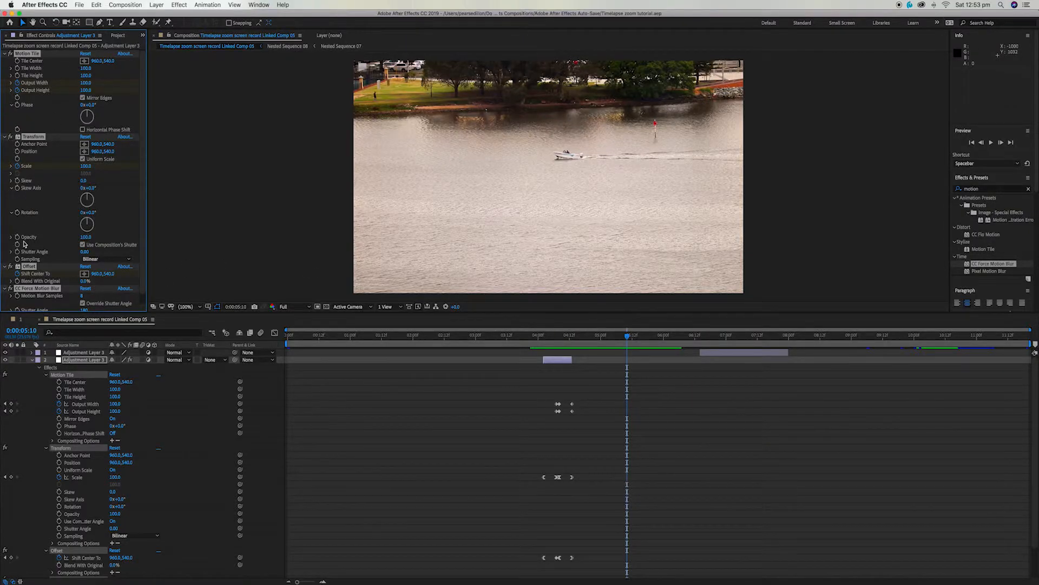
Copy the four selected effects and paste them onto the second-cut adjustment layer at 0:00:07:01.
{"action": "left_click", "coordinate": [96, 5]}
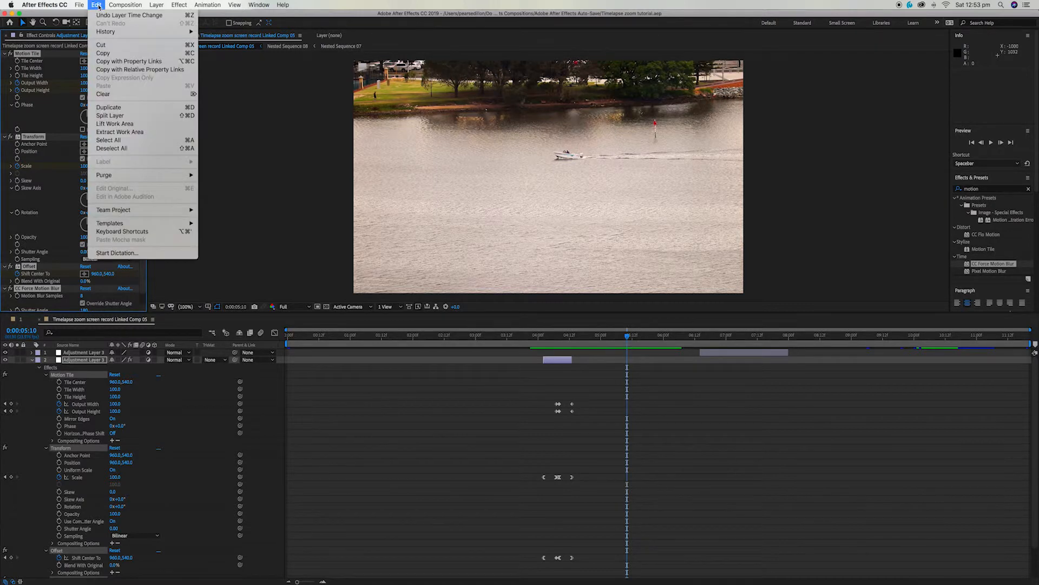
{"action": "left_click", "coordinate": [114, 53]}
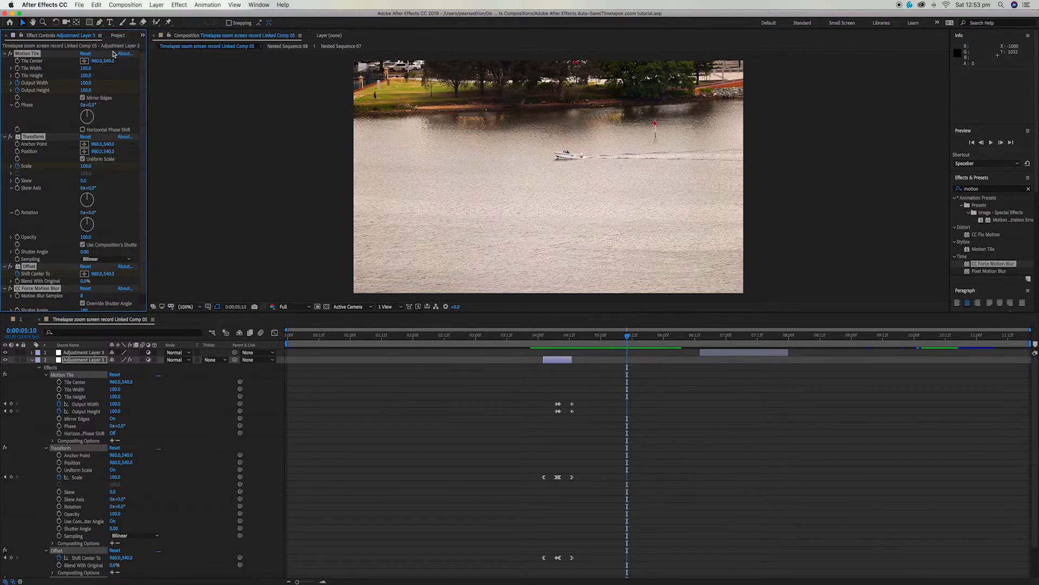
{"action": "left_click", "coordinate": [729, 340]}
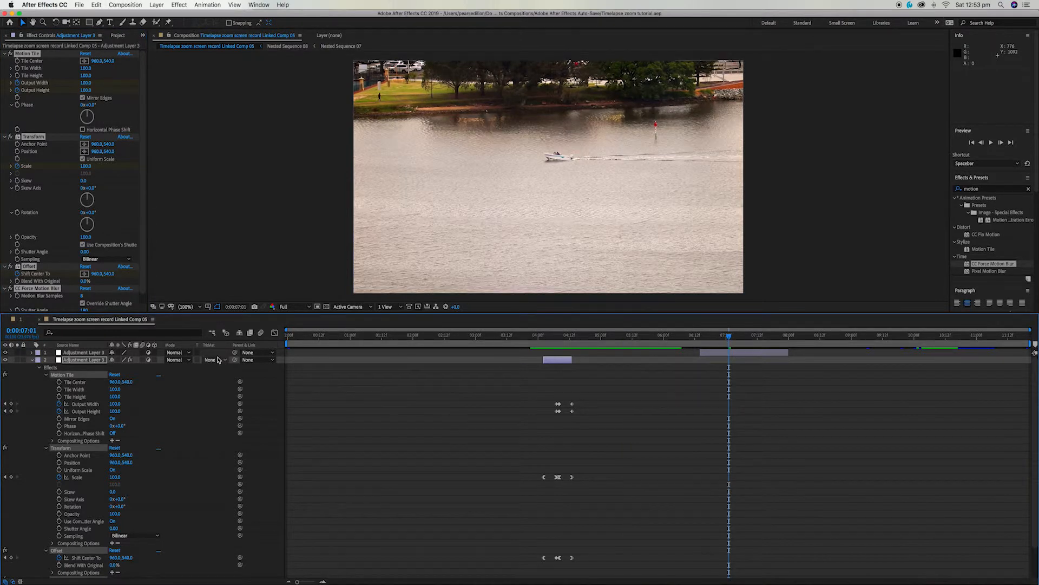
{"action": "left_click", "coordinate": [32, 360]}
{"action": "left_click", "coordinate": [32, 353]}
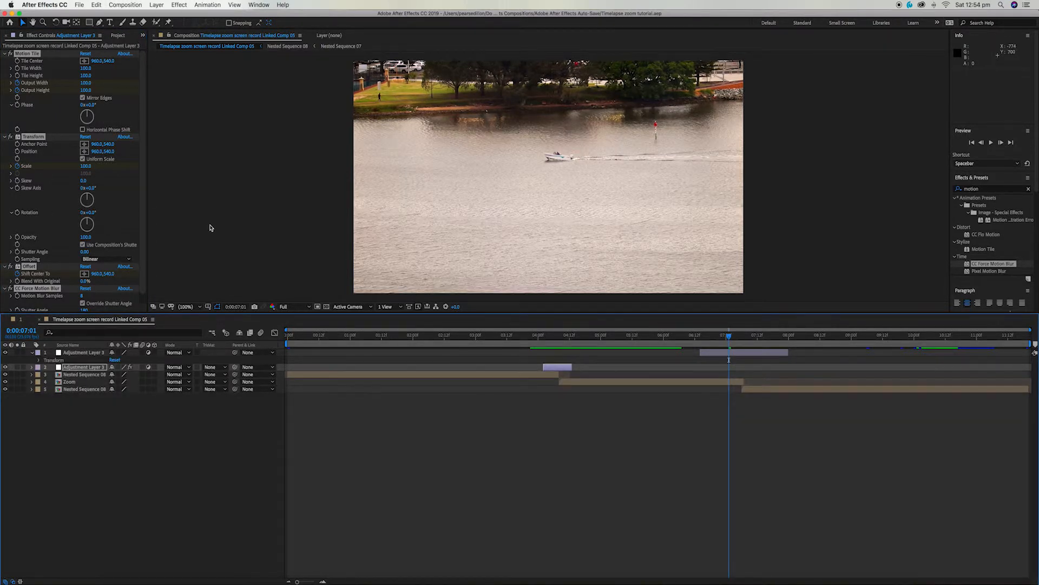
{"action": "left_click", "coordinate": [765, 352]}
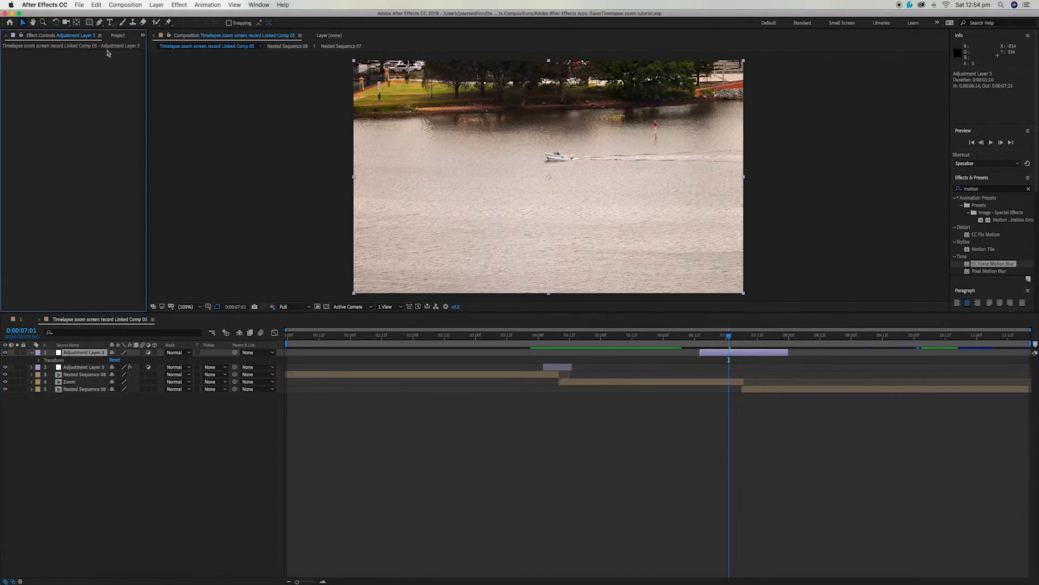
{"action": "left_click", "coordinate": [96, 5]}
{"action": "left_click", "coordinate": [104, 86]}
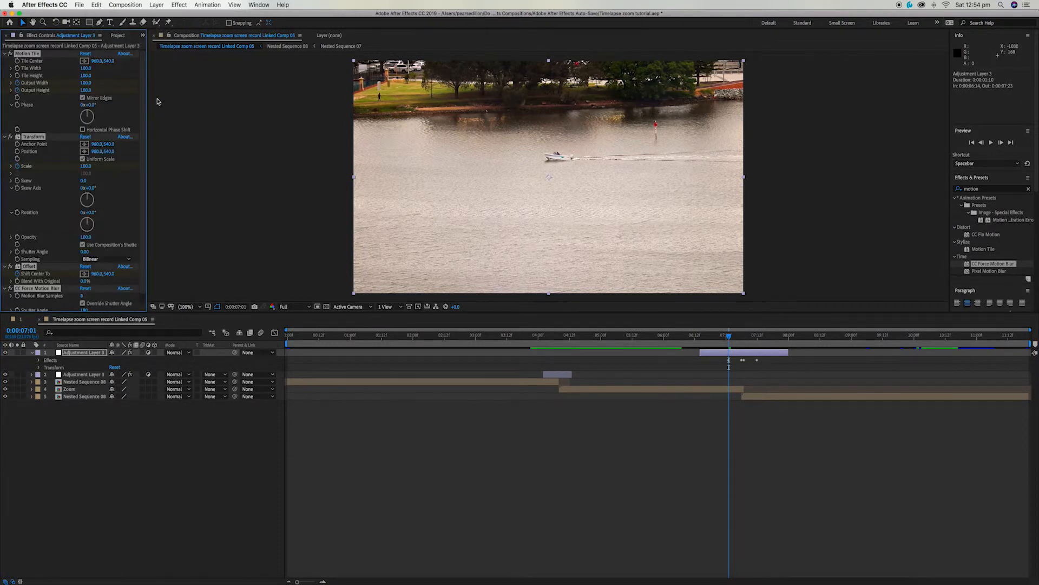
Turn off the CC Force Motion Blur effect on the second-cut adjustment layer.
{"action": "left_click", "coordinate": [74, 454]}
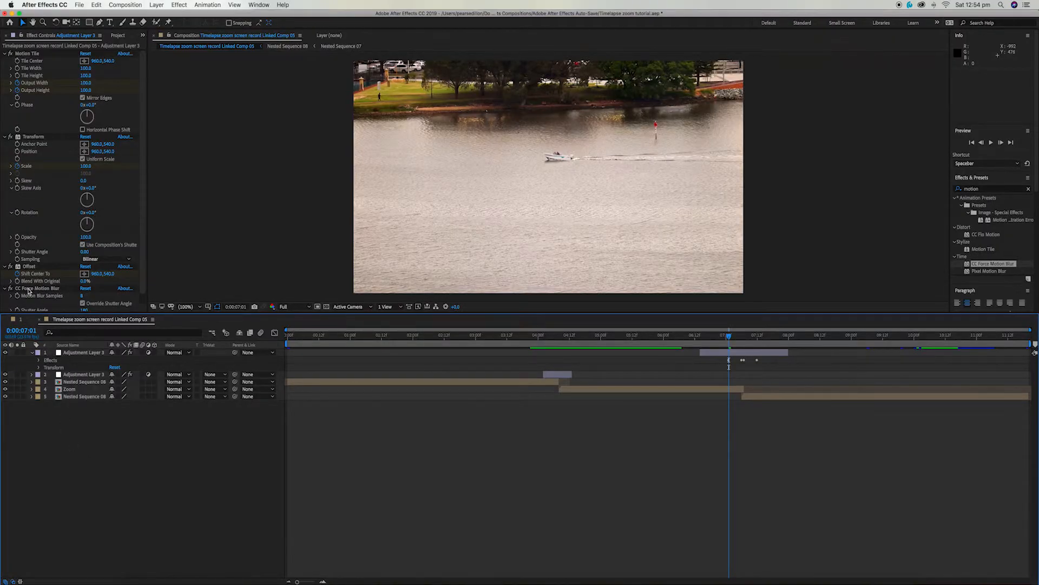
{"action": "left_click", "coordinate": [28, 291]}
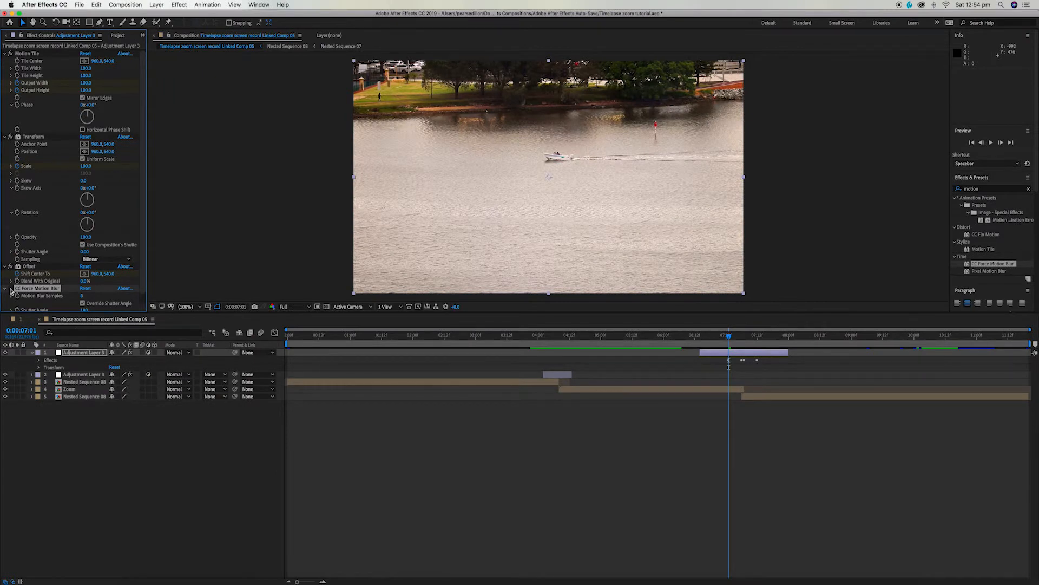
Reveal the Motion Tile, Transform and Offset properties of the second-cut adjustment layer and select all their keyframes.
{"action": "left_click", "coordinate": [39, 360]}
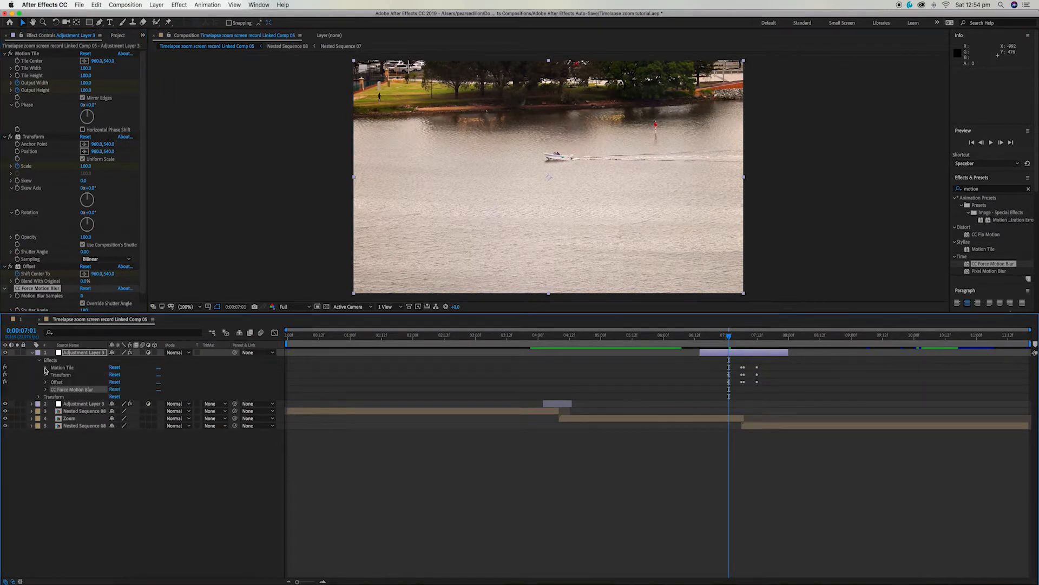
{"action": "left_click", "coordinate": [46, 369]}
{"action": "left_click", "coordinate": [46, 441]}
{"action": "left_click", "coordinate": [46, 543]}
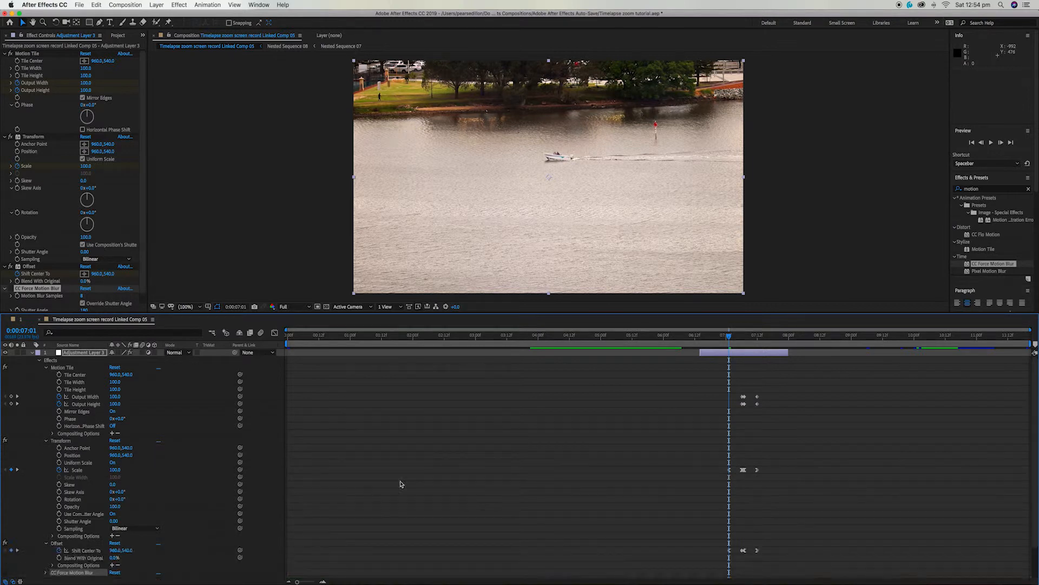
{"action": "scroll", "coordinate": [724, 381], "scroll_direction": "down", "scroll_amount": 3}
{"action": "left_click_drag", "start_coordinate": [716, 533], "coordinate": [777, 361]}
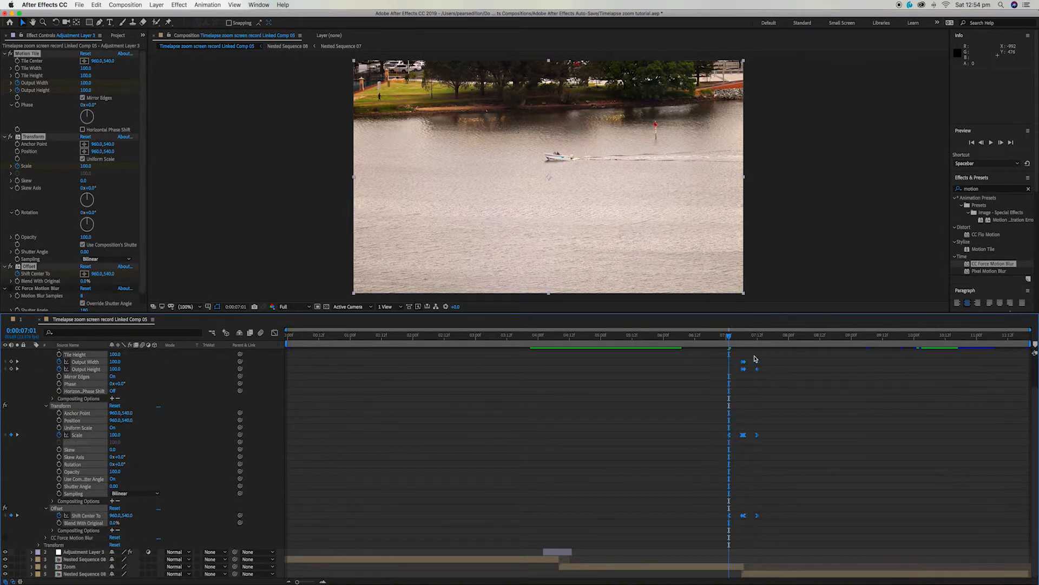
Set the Motion Tile Output Width and Output Height keyframes at 0:00:07:06 to 250.
{"action": "left_click", "coordinate": [745, 338]}
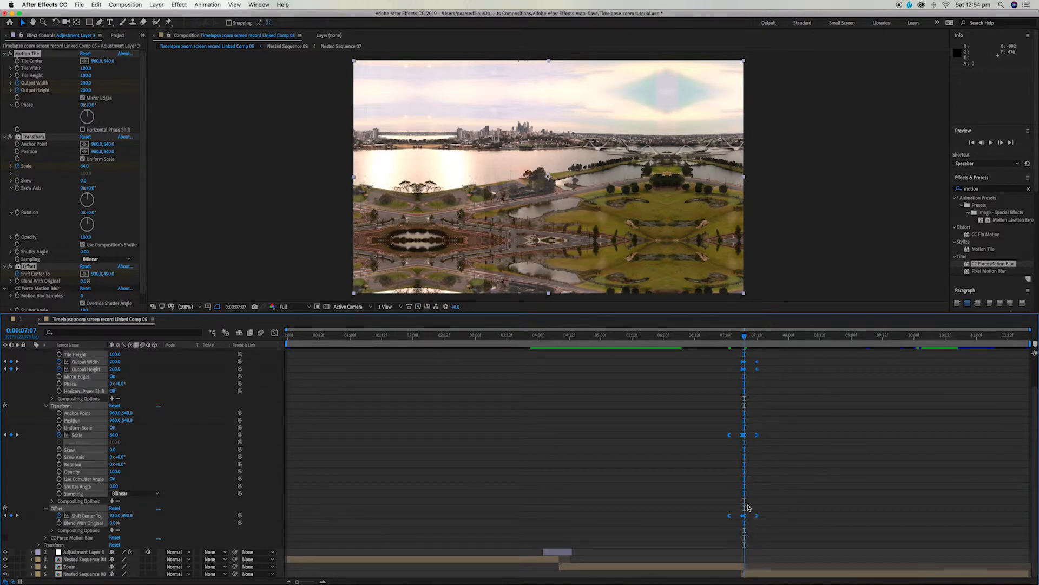
{"action": "left_click", "coordinate": [730, 336]}
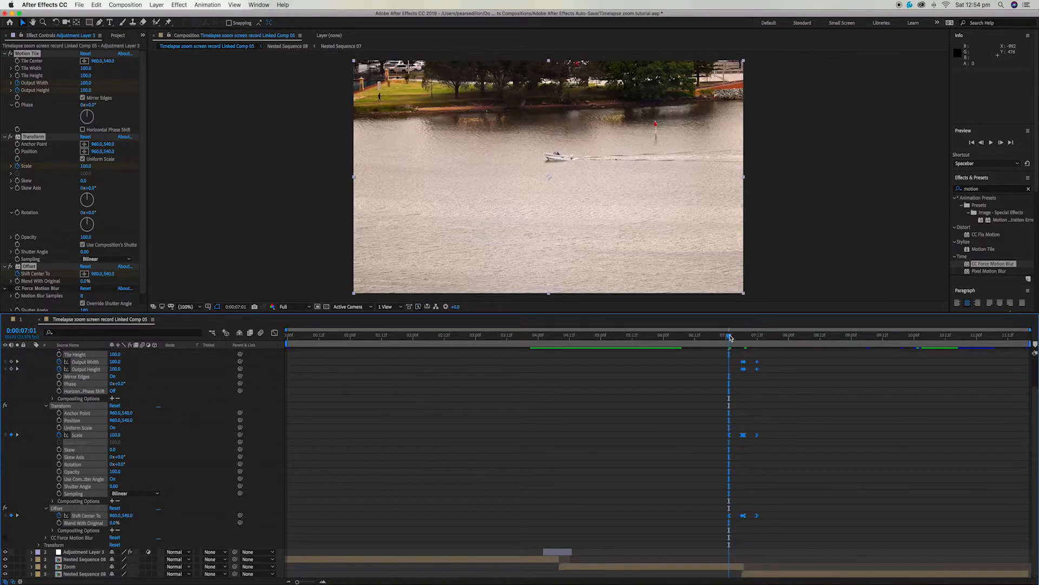
{"action": "left_click", "coordinate": [741, 337]}
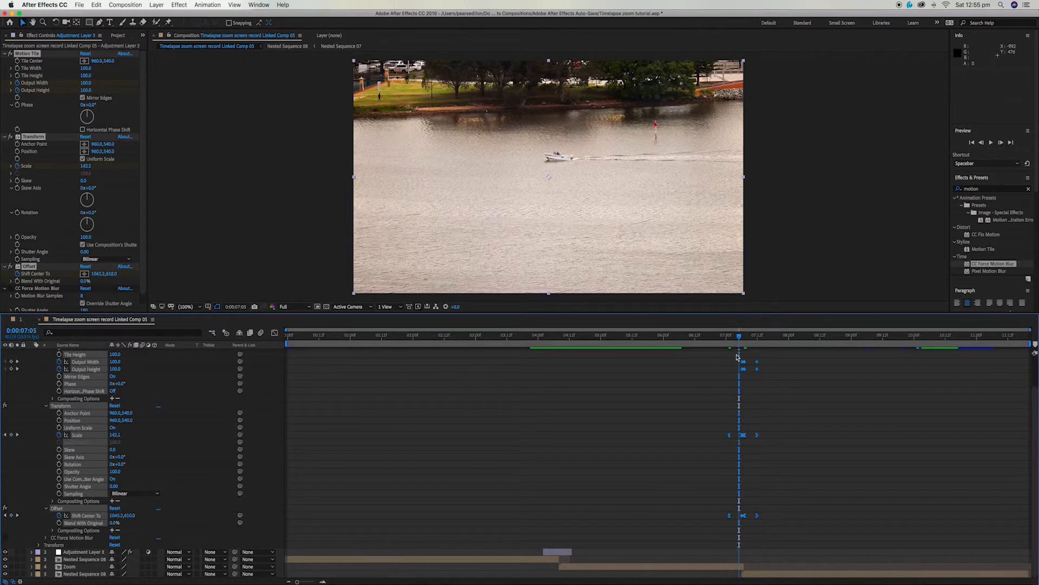
{"action": "left_click", "coordinate": [739, 354]}
{"action": "left_click", "coordinate": [742, 361]}
{"action": "left_click", "coordinate": [117, 361]}
{"action": "key", "text": "Return"}
{"action": "left_click", "coordinate": [742, 369]}
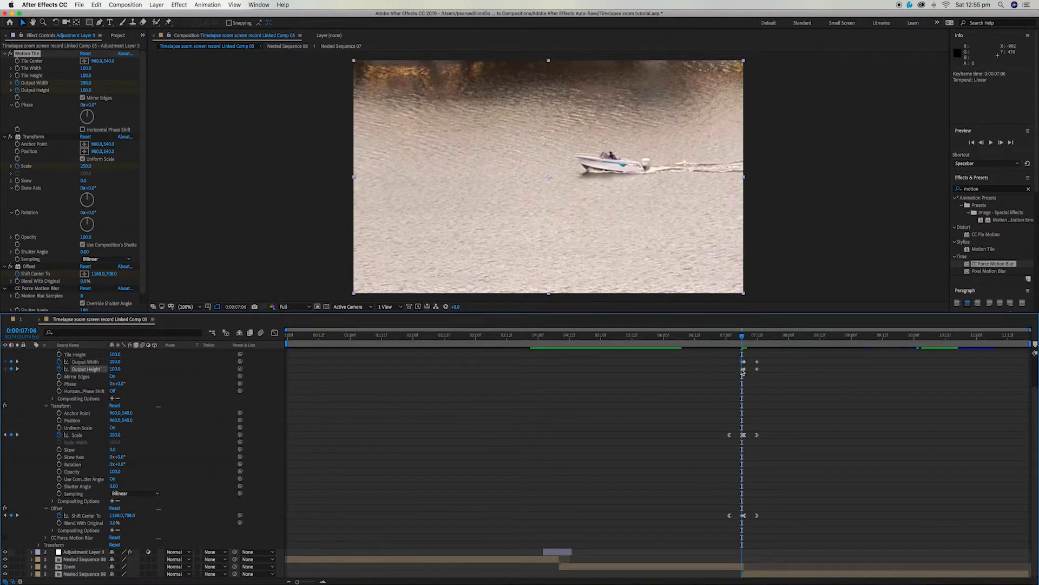
{"action": "left_click", "coordinate": [116, 369]}
{"action": "key", "text": "Return"}
Set the Transform Scale keyframe at 0:00:07:06 to 64.
{"action": "left_click", "coordinate": [745, 336]}
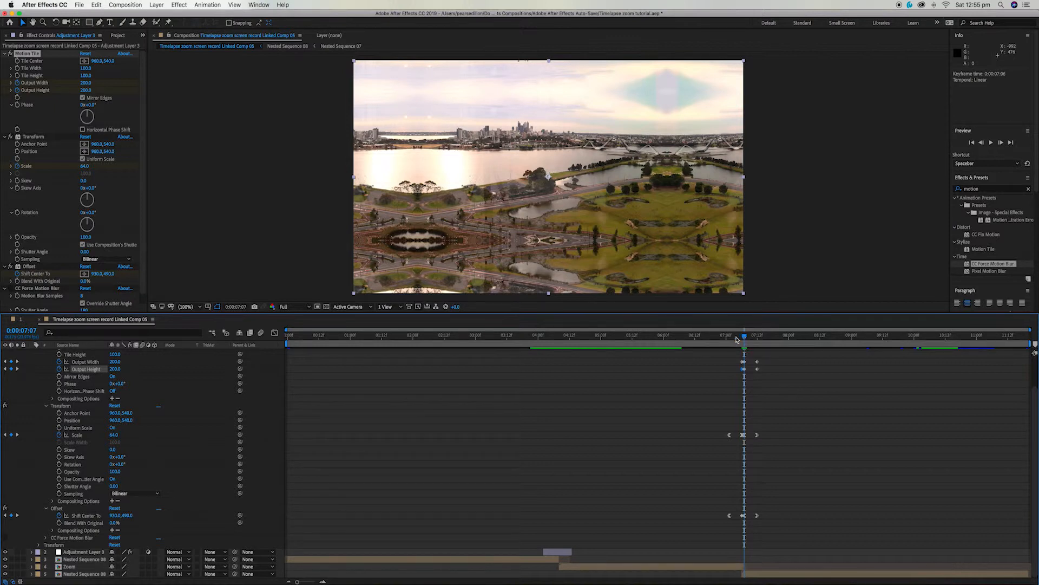
{"action": "left_click", "coordinate": [730, 338]}
{"action": "left_click", "coordinate": [730, 436]}
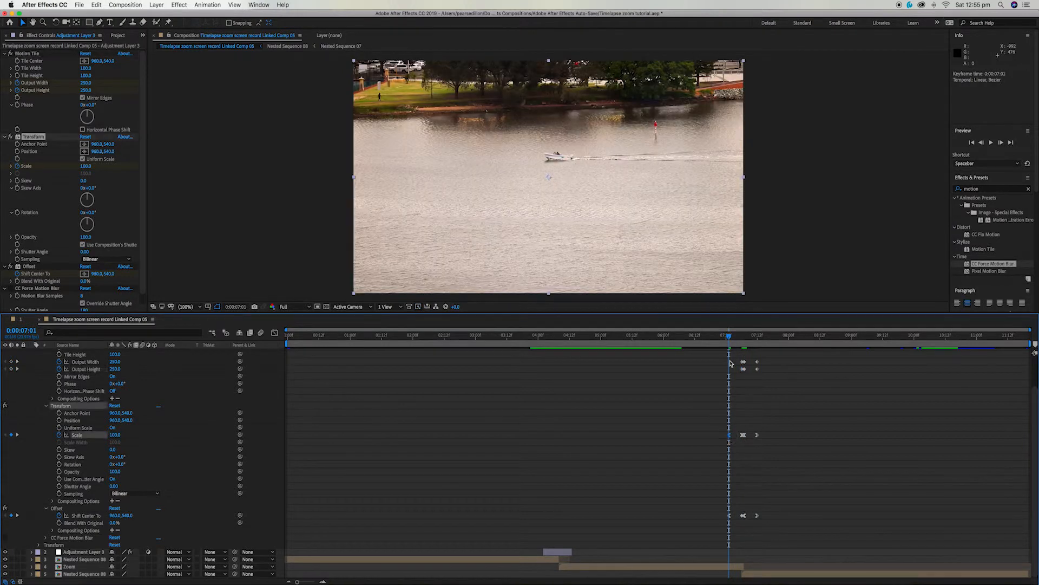
{"action": "left_click_drag", "start_coordinate": [730, 339], "coordinate": [741, 345]}
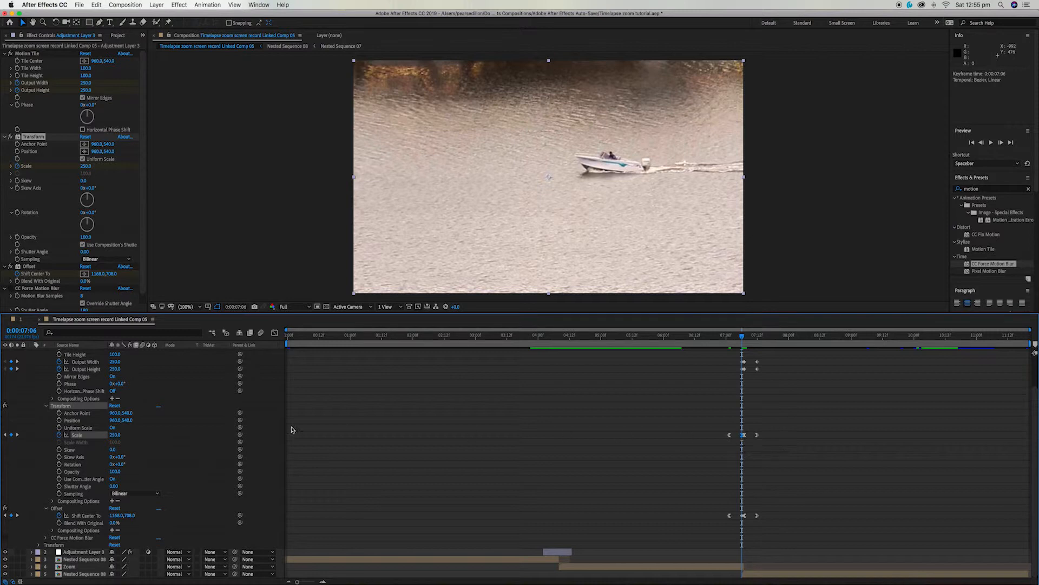
{"action": "left_click", "coordinate": [116, 435]}
{"action": "type", "text": "64"}
{"action": "key", "text": "Return"}
Set the Transform Scale keyframe at 0:00:07:07 to 250.
{"action": "left_click_drag", "start_coordinate": [743, 336], "coordinate": [745, 336]}
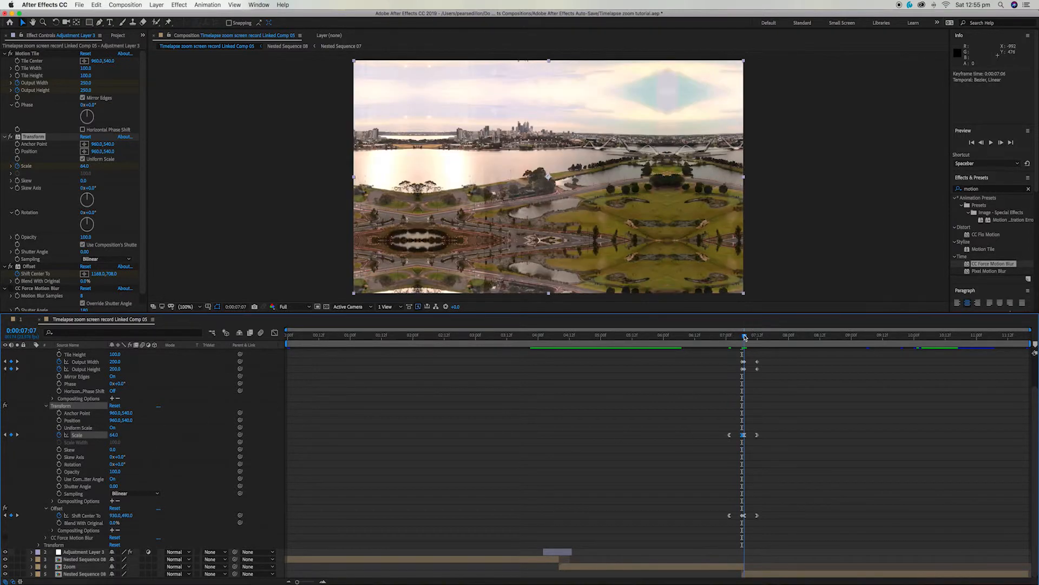
{"action": "key", "text": "F9"}
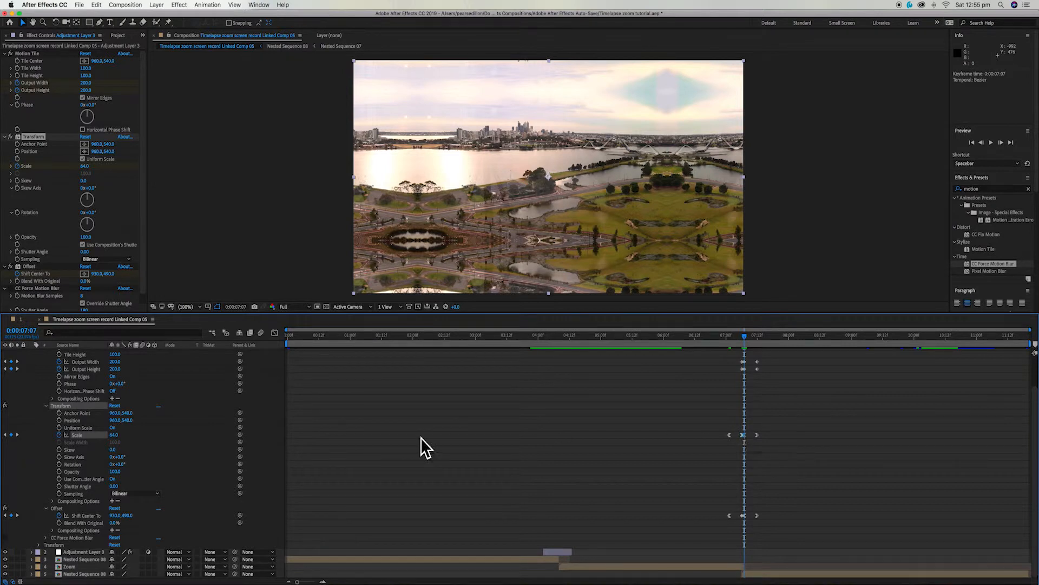
{"action": "left_click", "coordinate": [115, 434]}
{"action": "type", "text": "250"}
{"action": "key", "text": "Return"}
Select the Scale keyframe at 0:00:07:01 and show the Transform Scale animation as a value graph in the Graph Editor.
{"action": "left_click_drag", "start_coordinate": [746, 339], "coordinate": [759, 338]}
{"action": "left_click", "coordinate": [758, 435]}
{"action": "key", "text": "j"}
{"action": "key", "text": "j"}
{"action": "key", "text": "j"}
{"action": "left_click", "coordinate": [730, 435]}
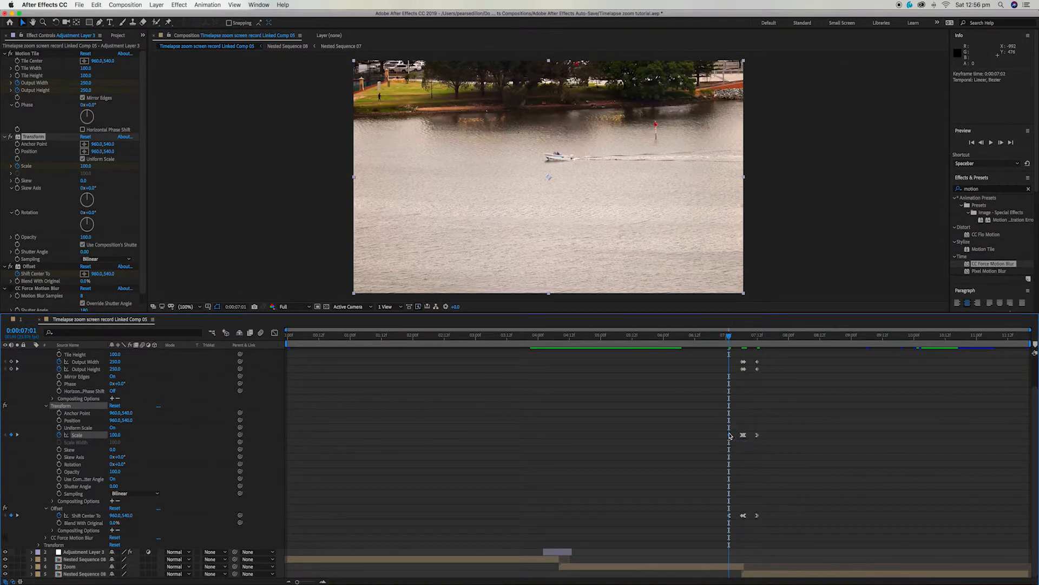
{"action": "left_click", "coordinate": [275, 333]}
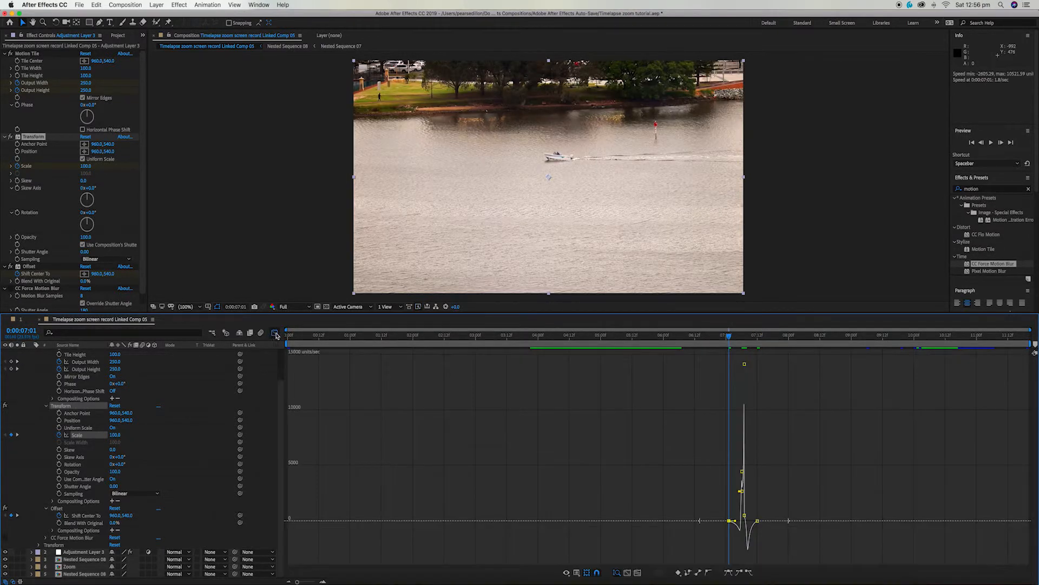
{"action": "left_click", "coordinate": [579, 572]}
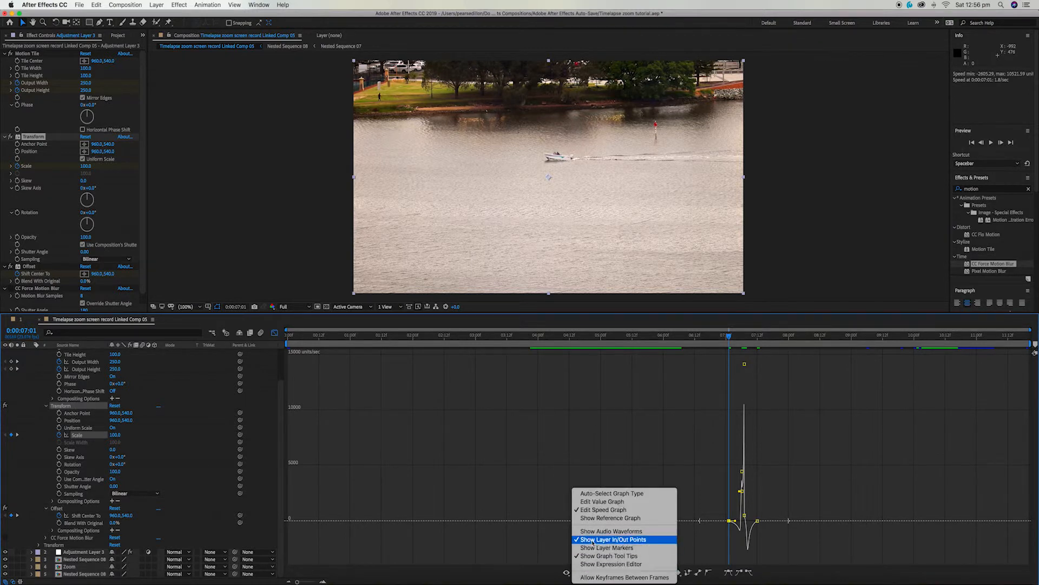
{"action": "left_click", "coordinate": [600, 502]}
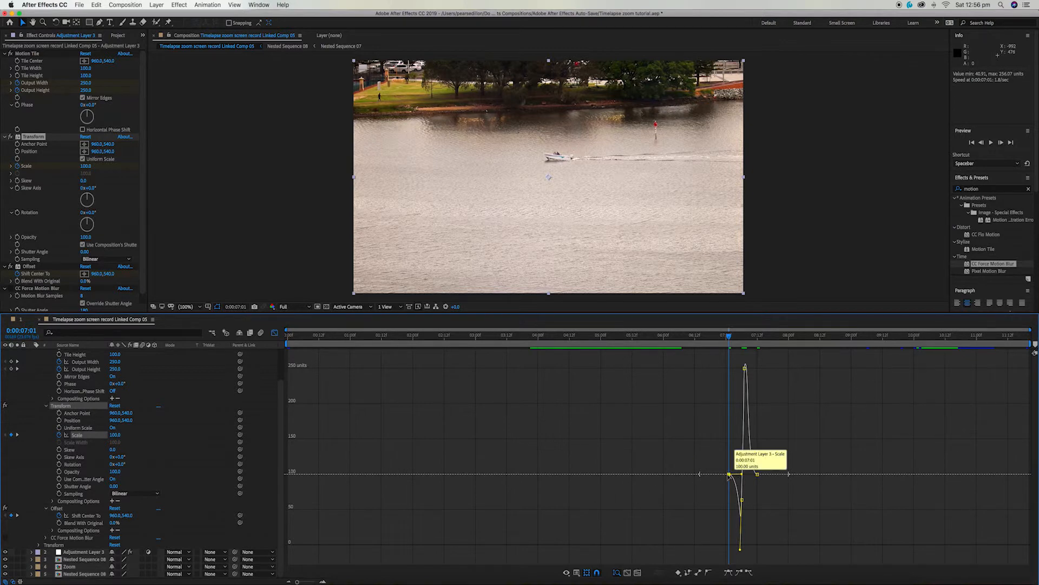
Ease the Scale curve into the 0:00:07:06 keyframe so it holds near 100 before dropping steeply to 64.
{"action": "left_click_drag", "start_coordinate": [741, 474], "coordinate": [752, 479]}
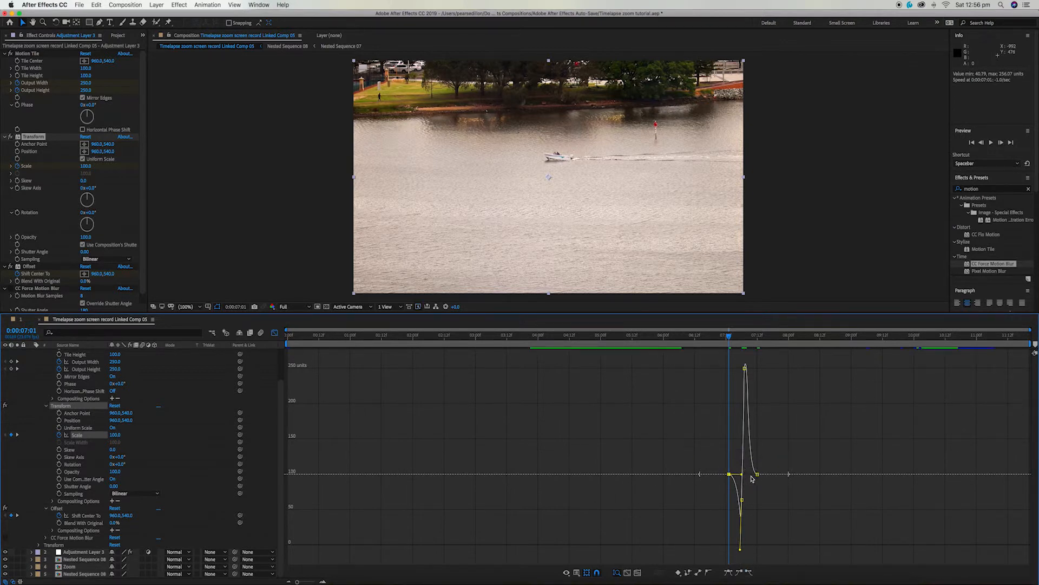
{"action": "left_click", "coordinate": [742, 500]}
{"action": "left_click", "coordinate": [744, 571]}
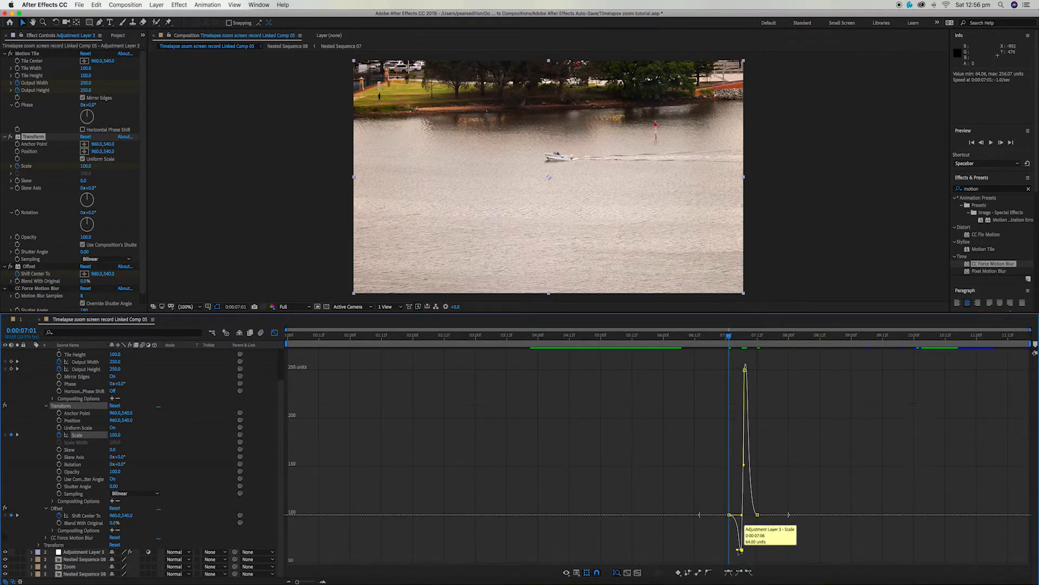
{"action": "left_click_drag", "start_coordinate": [740, 525], "coordinate": [740, 515]}
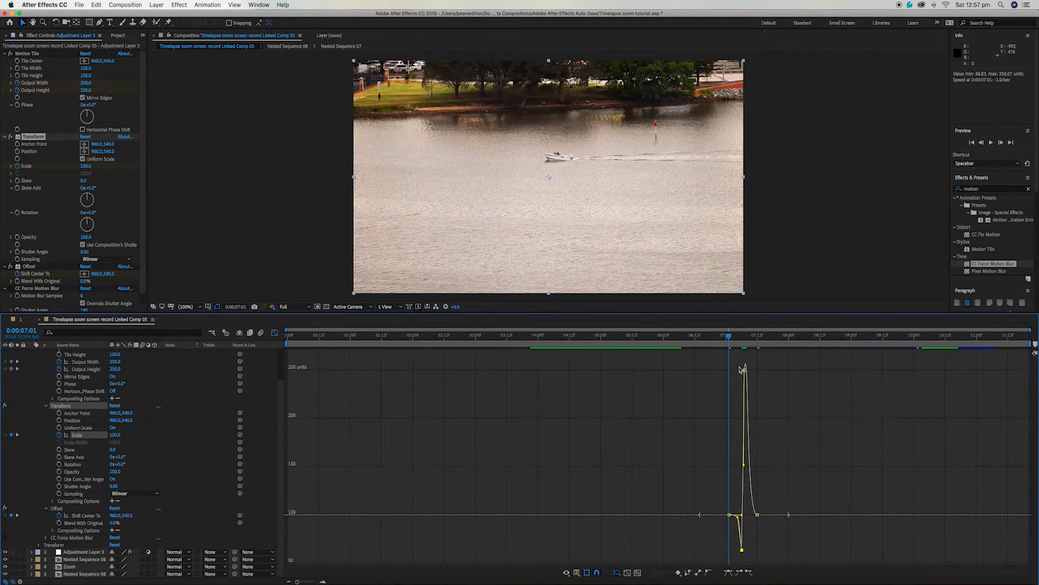
Apply Easy Ease Out to the Scale peak at 0:00:07:07 and Easy Ease In at 0:00:07:12, making the curve between them fall steeply.
{"action": "left_click", "coordinate": [745, 368]}
{"action": "left_click", "coordinate": [749, 572]}
{"action": "left_click_drag", "start_coordinate": [749, 364], "coordinate": [757, 426]}
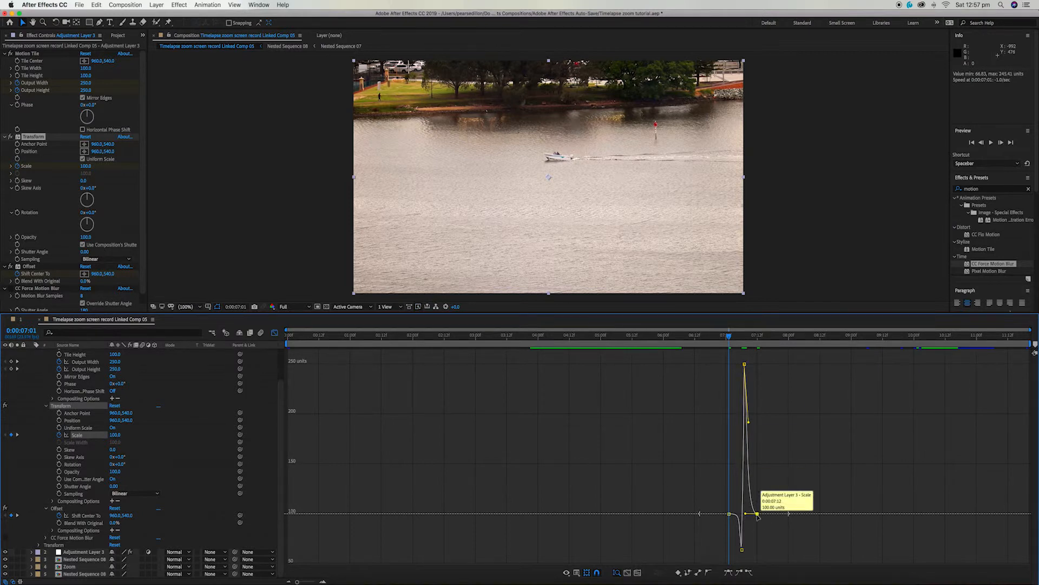
{"action": "left_click", "coordinate": [739, 572]}
{"action": "left_click_drag", "start_coordinate": [755, 515], "coordinate": [743, 516]}
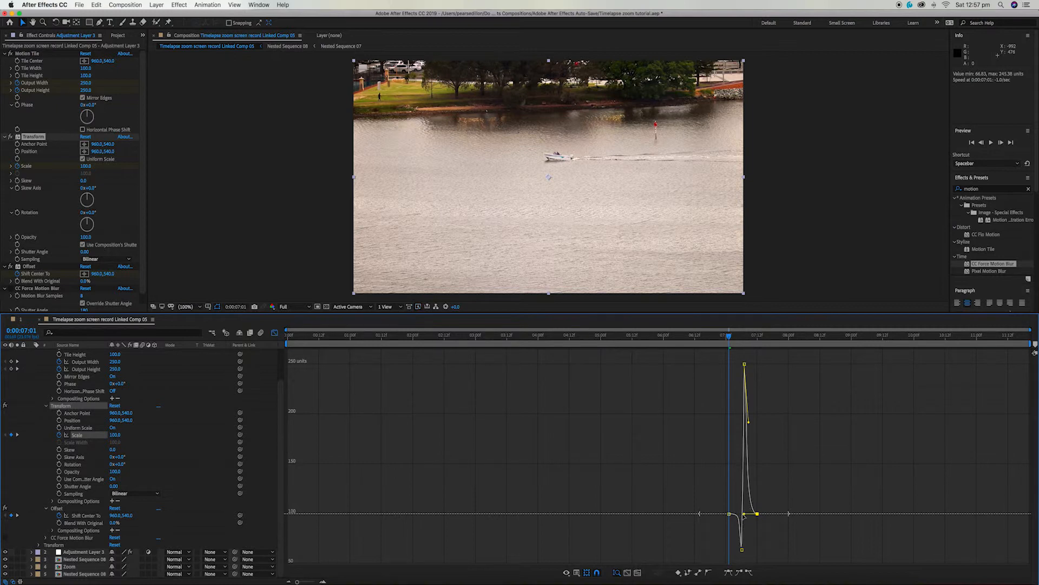
Preview the second-cut transition from 0:00:06:06.
{"action": "left_click", "coordinate": [680, 338]}
{"action": "key", "text": "space"}
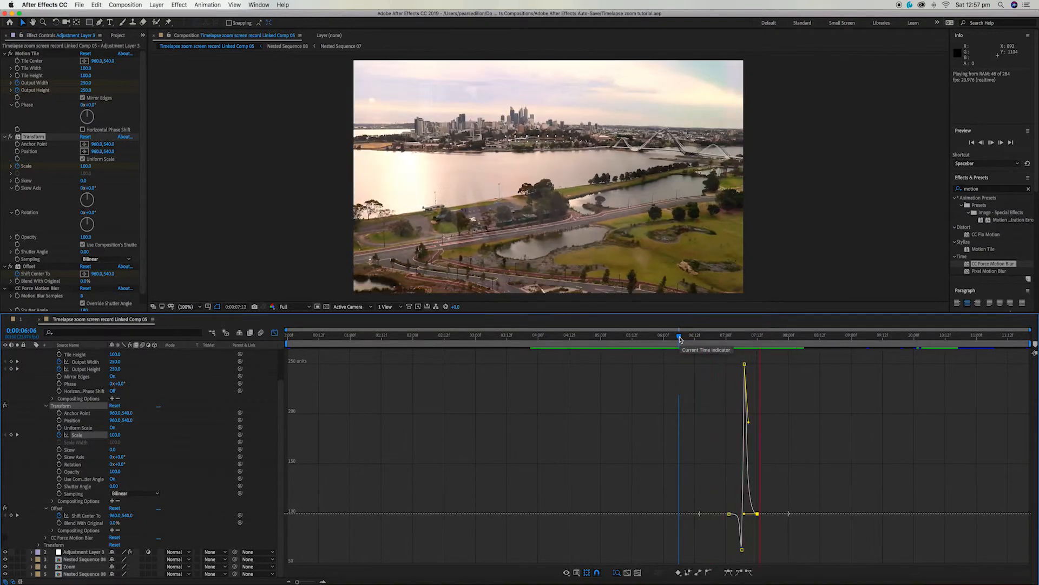
{"action": "key", "text": "space"}
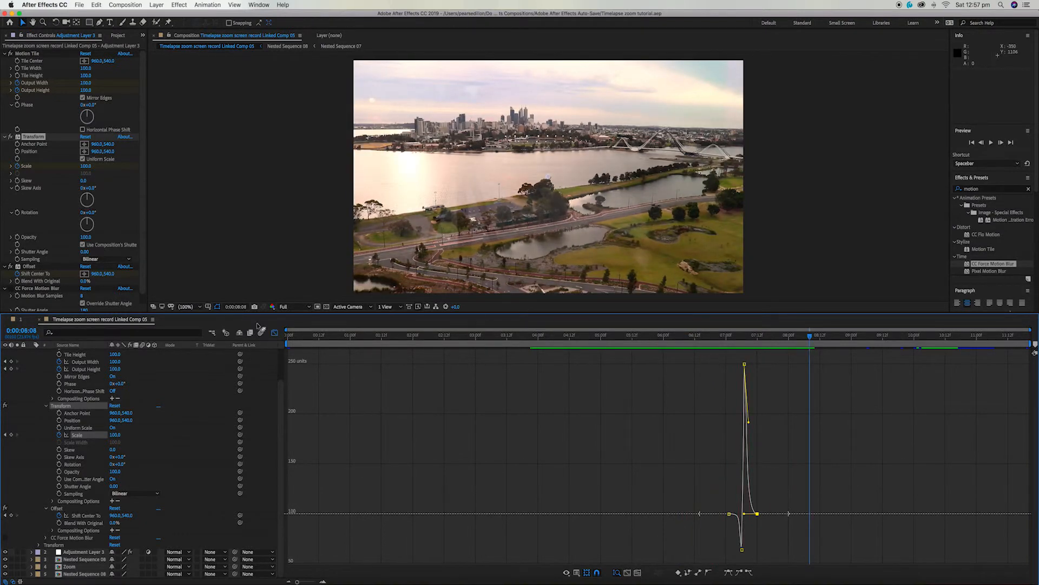
Close the Graph Editor and move the Offset Shift Center To keyframe at 0:00:07:06 to 918, 466.
{"action": "left_click", "coordinate": [274, 333]}
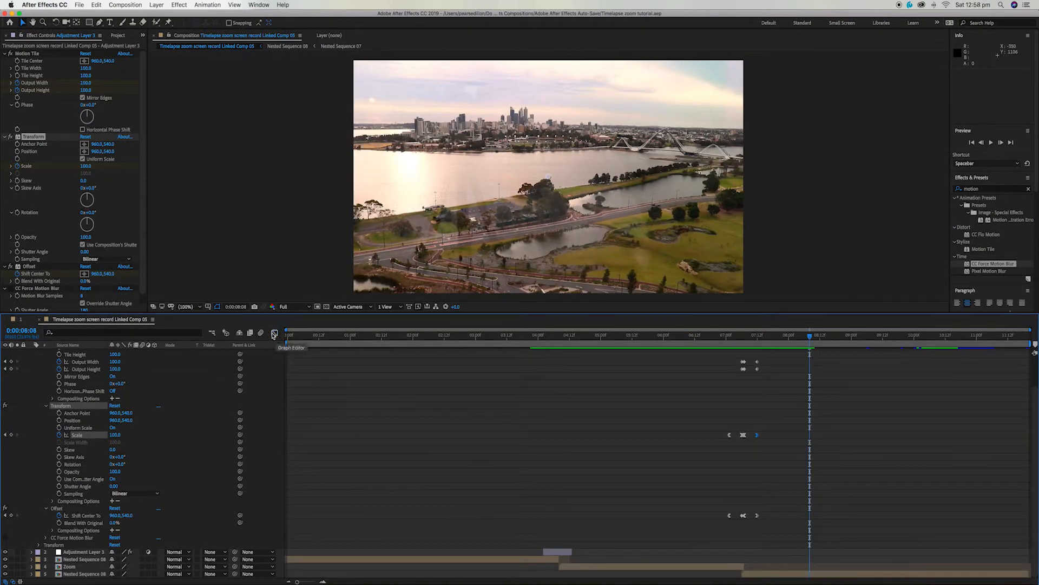
{"action": "left_click_drag", "start_coordinate": [737, 339], "coordinate": [742, 339]}
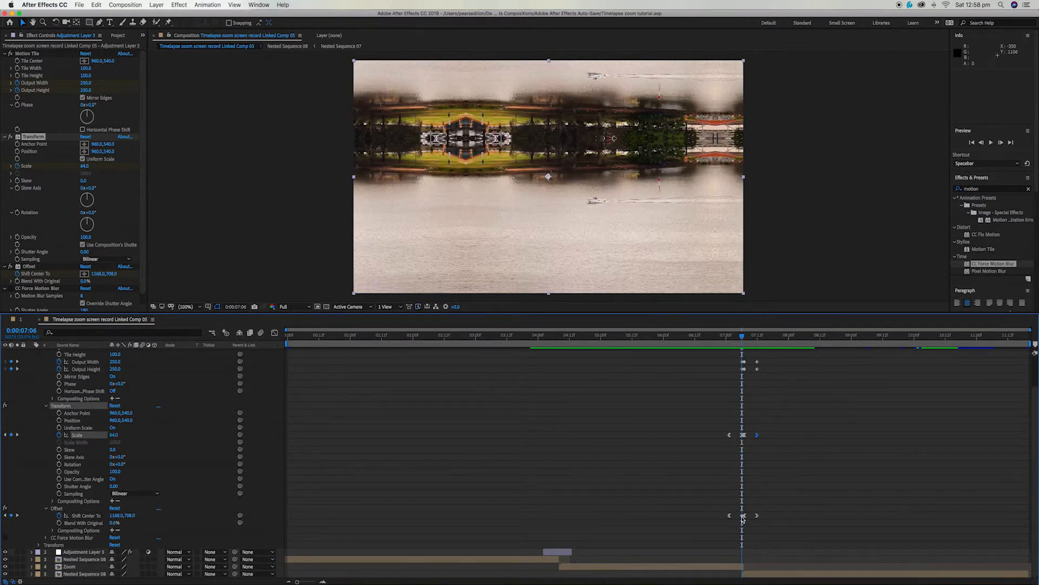
{"action": "left_click", "coordinate": [743, 516]}
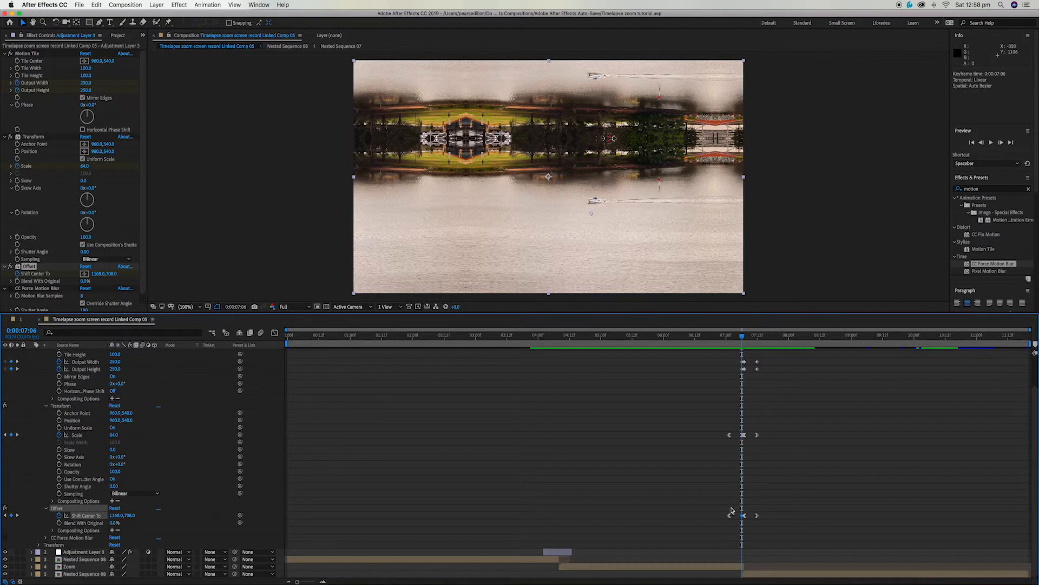
{"action": "left_click_drag", "start_coordinate": [591, 216], "coordinate": [540, 164]}
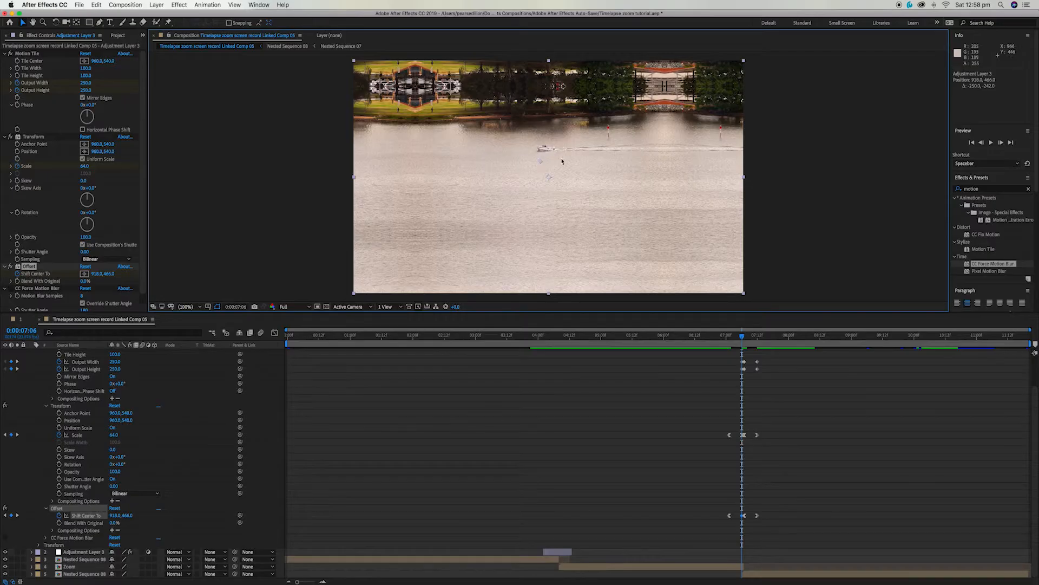
Move the Offset Shift Center To keyframe at 0:00:07:07 to 1104, 678 and save the project.
{"action": "left_click", "coordinate": [745, 339]}
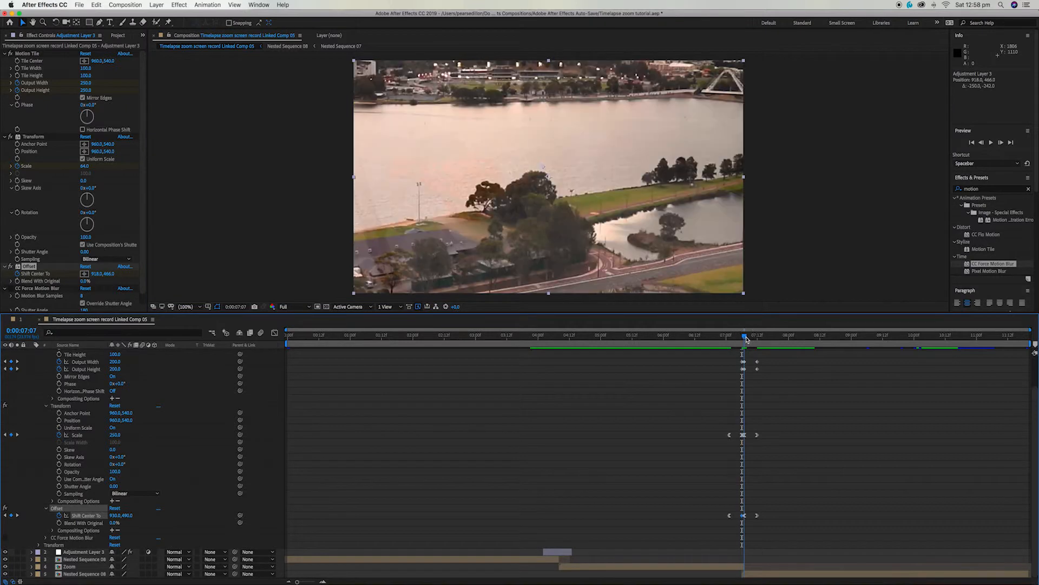
{"action": "left_click_drag", "start_coordinate": [542, 169], "coordinate": [577, 208]}
{"action": "key", "text": "super+s"}
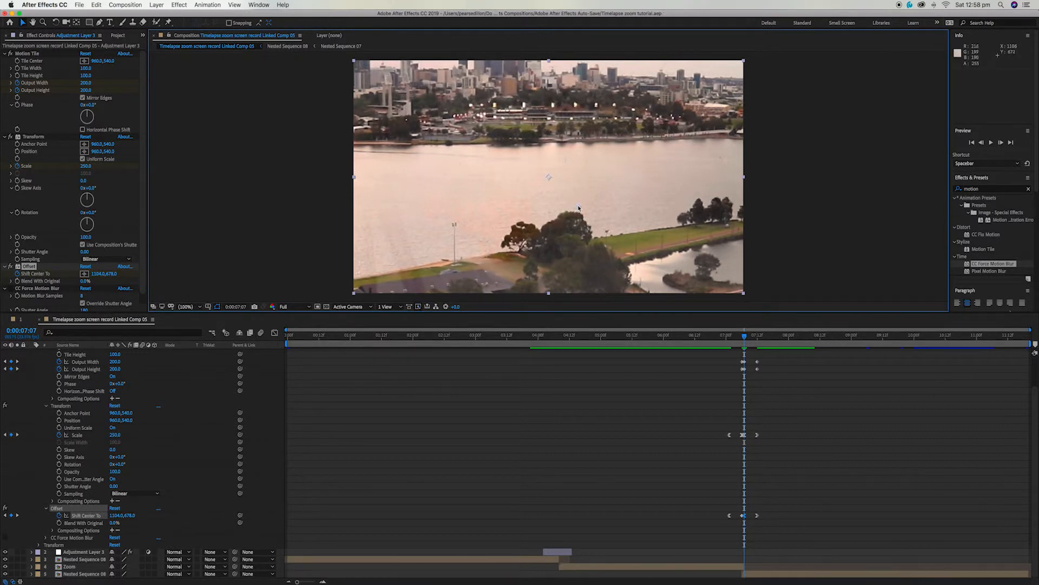
Preview the second-cut transition with the adjusted Offset keyframes.
{"action": "left_click", "coordinate": [716, 336]}
{"action": "key", "text": "space"}
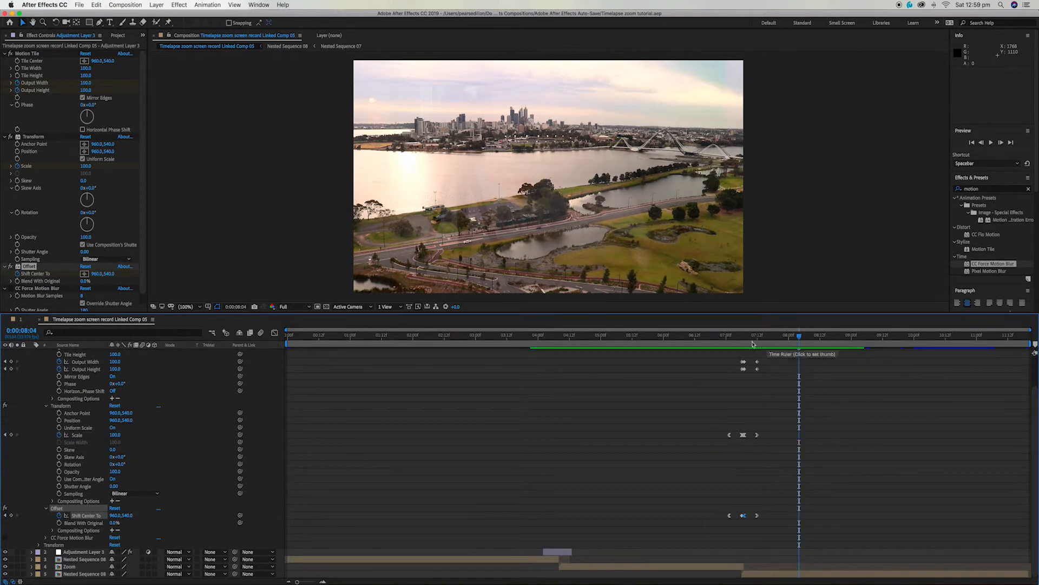
Show the speed graph for Offset Shift Center To and apply Easy Ease Out to its keyframe at 0:00:07:01.
{"action": "left_click", "coordinate": [728, 342]}
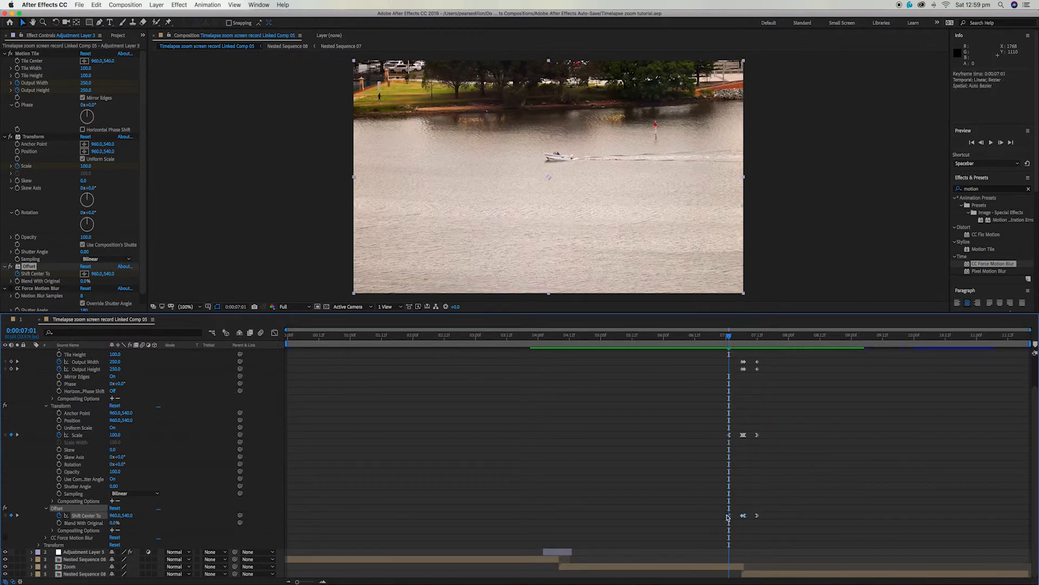
{"action": "left_click", "coordinate": [275, 334]}
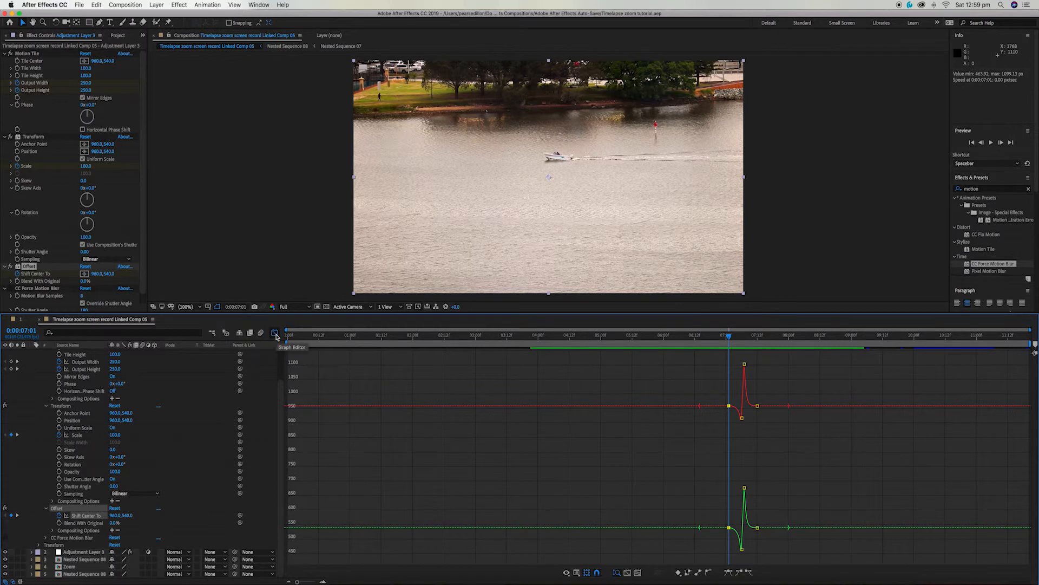
{"action": "left_click", "coordinate": [585, 573]}
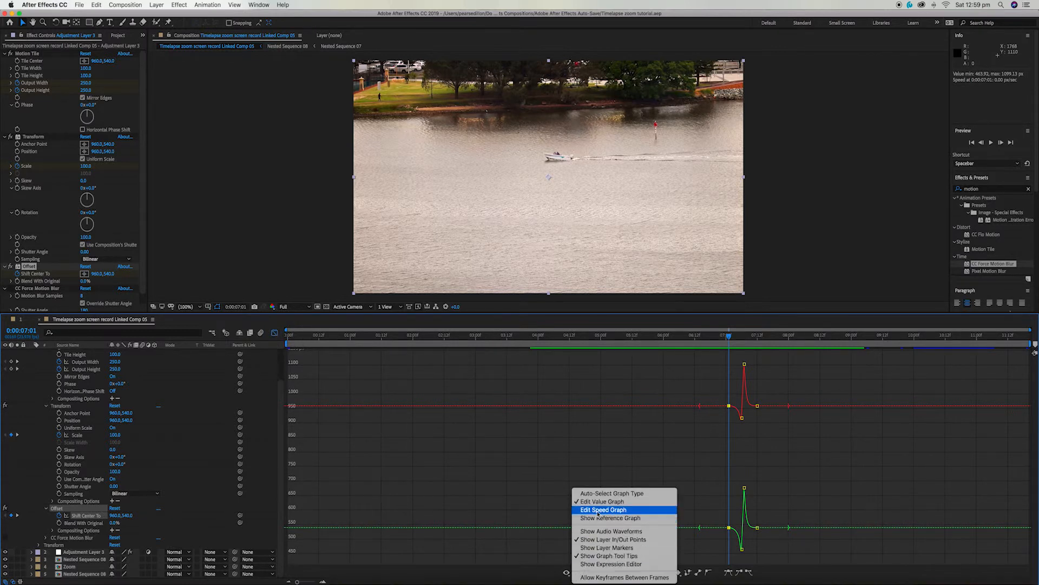
{"action": "left_click", "coordinate": [599, 510]}
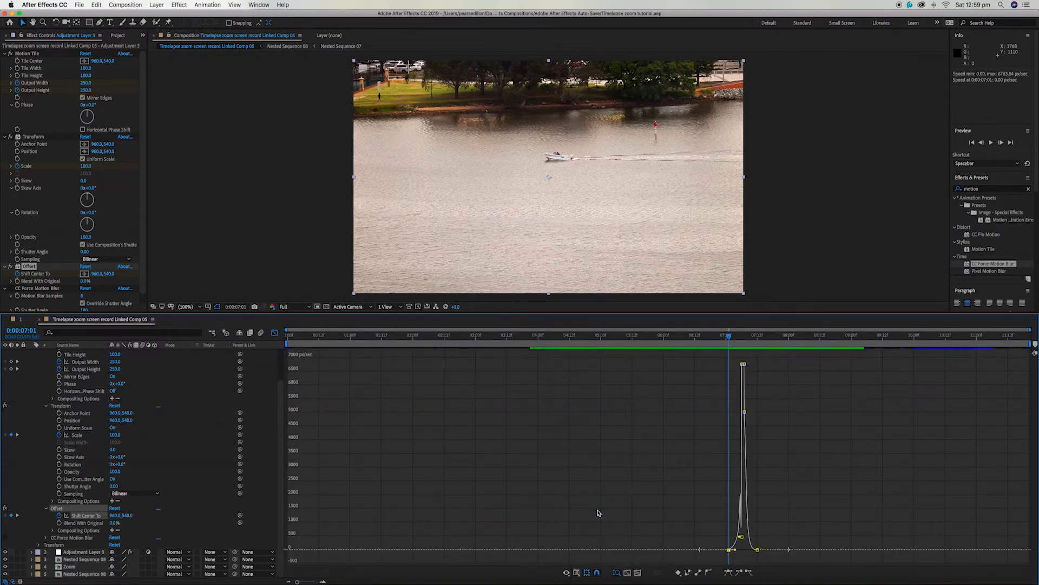
{"action": "left_click", "coordinate": [748, 572]}
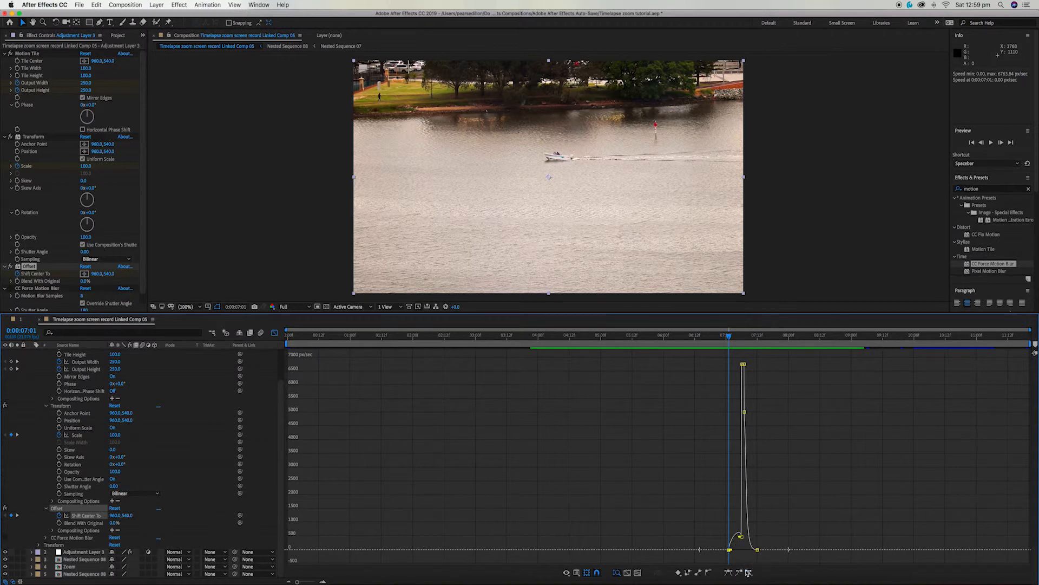
Reshape the Offset speed curve after the 0:00:07:01 keyframe, bringing the incoming speed at the 0:00:07:06 keyframe down to zero.
{"action": "left_click_drag", "start_coordinate": [733, 550], "coordinate": [737, 550]}
{"action": "left_click", "coordinate": [742, 537]}
{"action": "left_click_drag", "start_coordinate": [741, 550], "coordinate": [746, 551]}
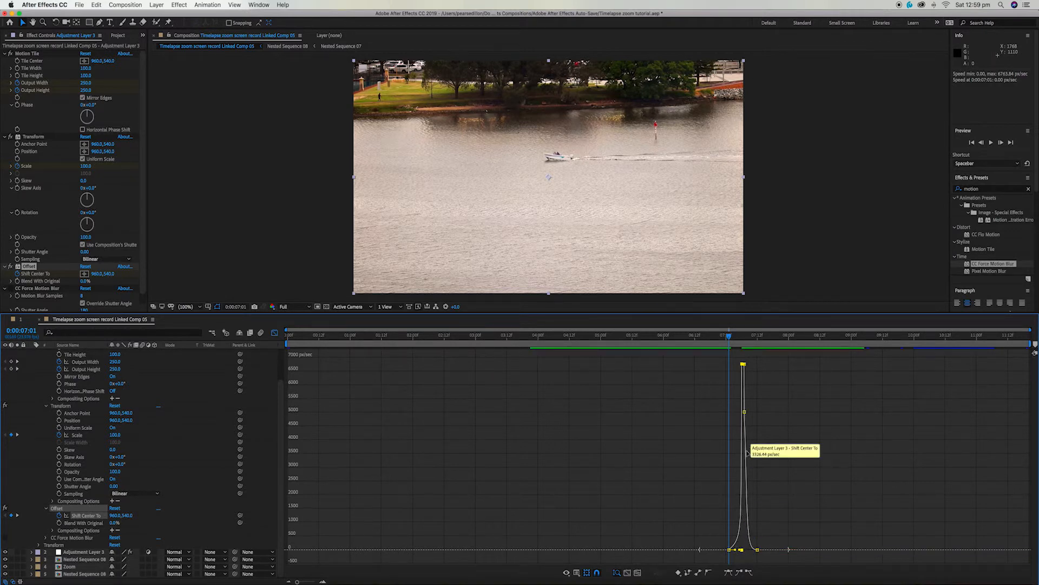
Lower the outgoing speed at the 0:00:07:07 Offset keyframe to about 2,500 px/sec, lengthen the influence handles through the final keyframe, and save.
{"action": "left_click_drag", "start_coordinate": [745, 414], "coordinate": [746, 483]}
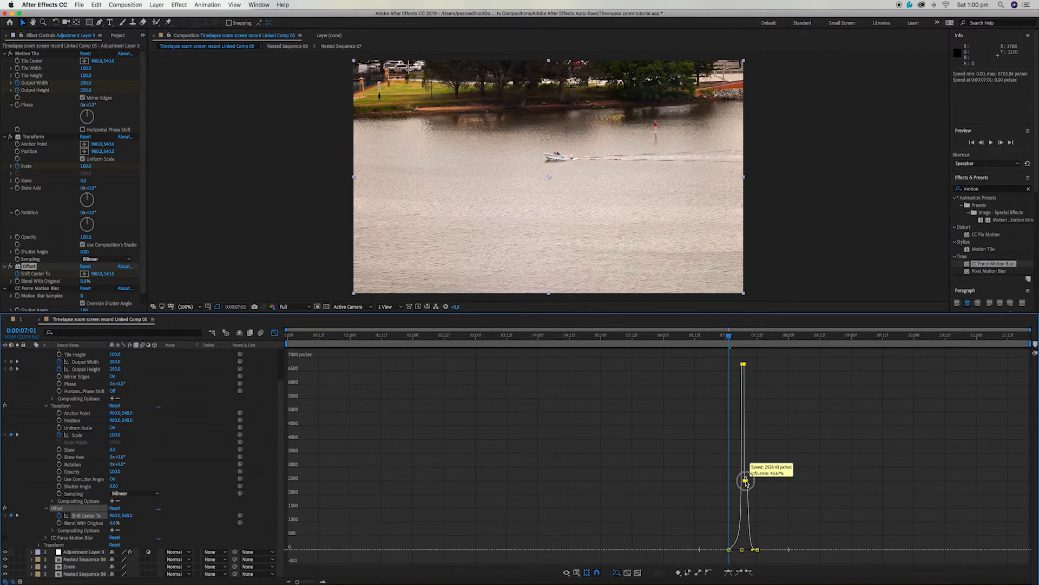
{"action": "left_click_drag", "start_coordinate": [746, 483], "coordinate": [746, 483]}
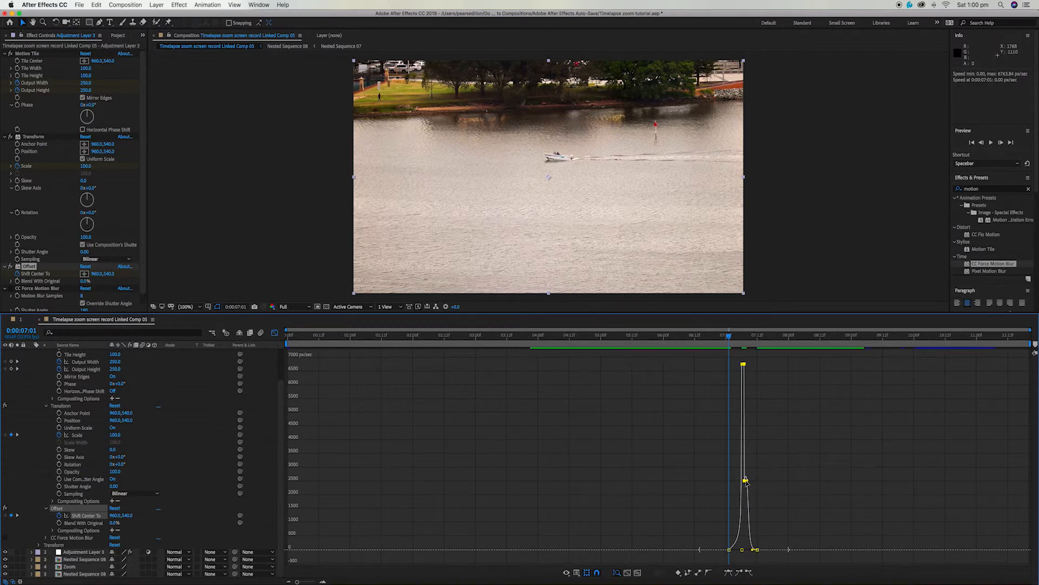
{"action": "left_click_drag", "start_coordinate": [749, 483], "coordinate": [750, 483]}
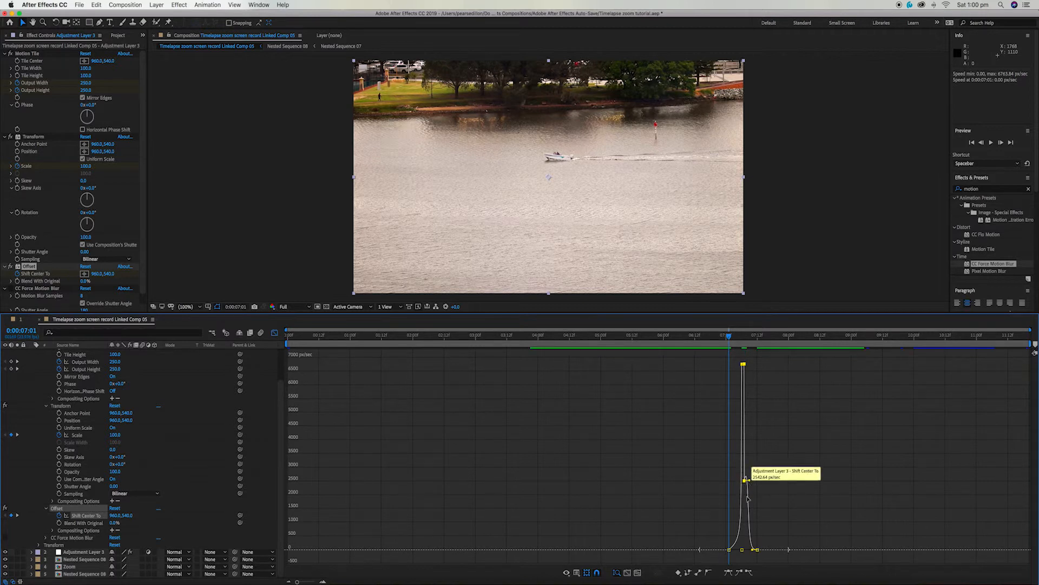
{"action": "left_click_drag", "start_coordinate": [757, 551], "coordinate": [748, 552]}
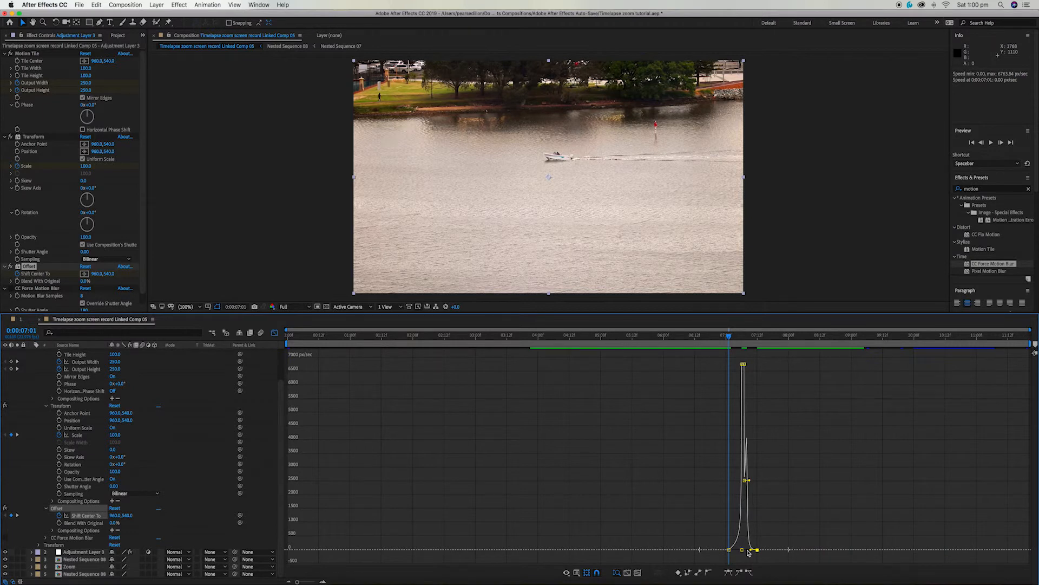
{"action": "key", "text": "super+s"}
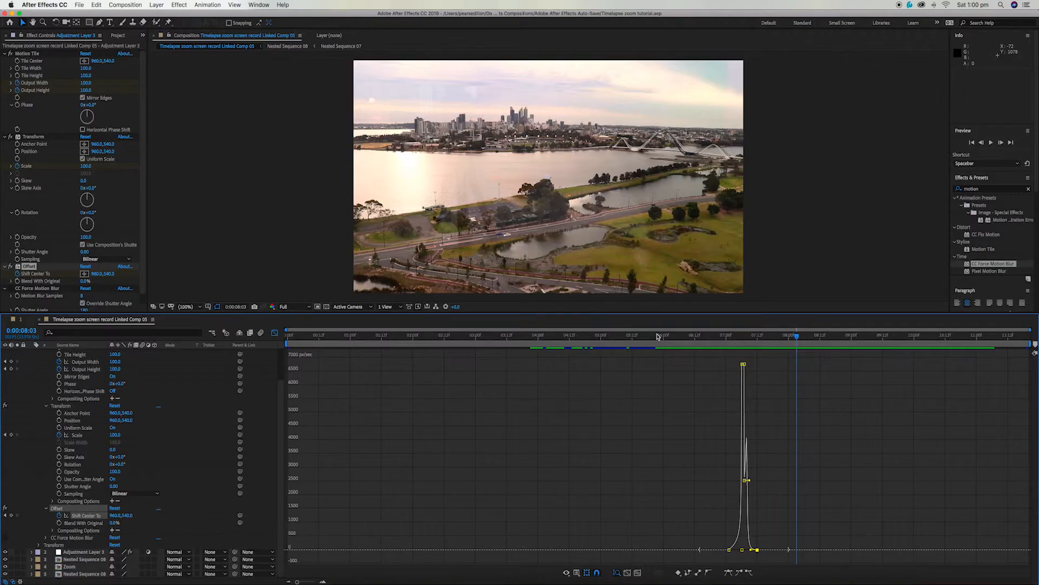
Enable CC Force Motion Blur on the adjustment layer and preview the second-cut transition from 0:00:06:16.
{"action": "left_click", "coordinate": [13, 289]}
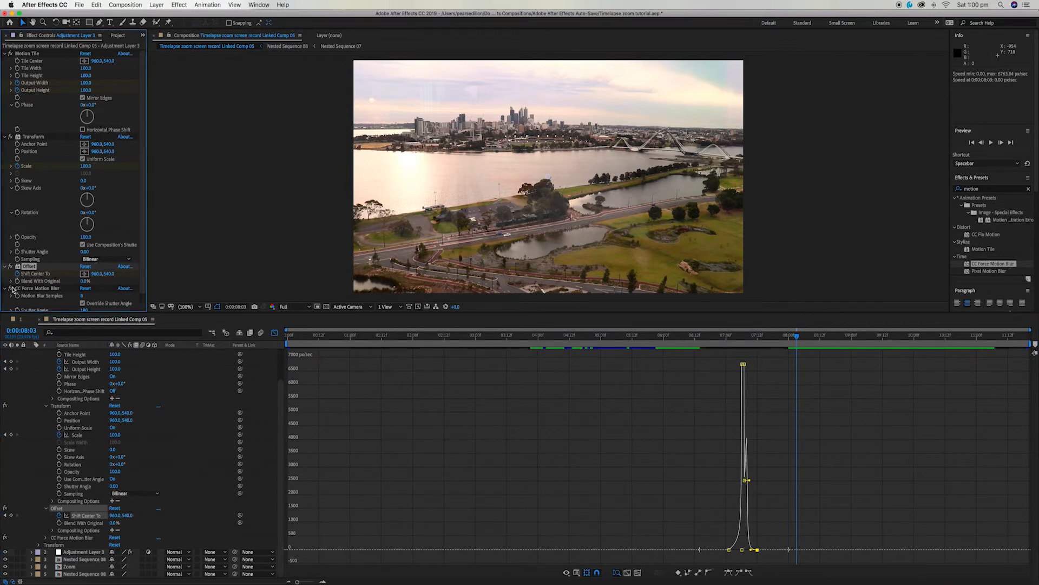
{"action": "left_click", "coordinate": [705, 337]}
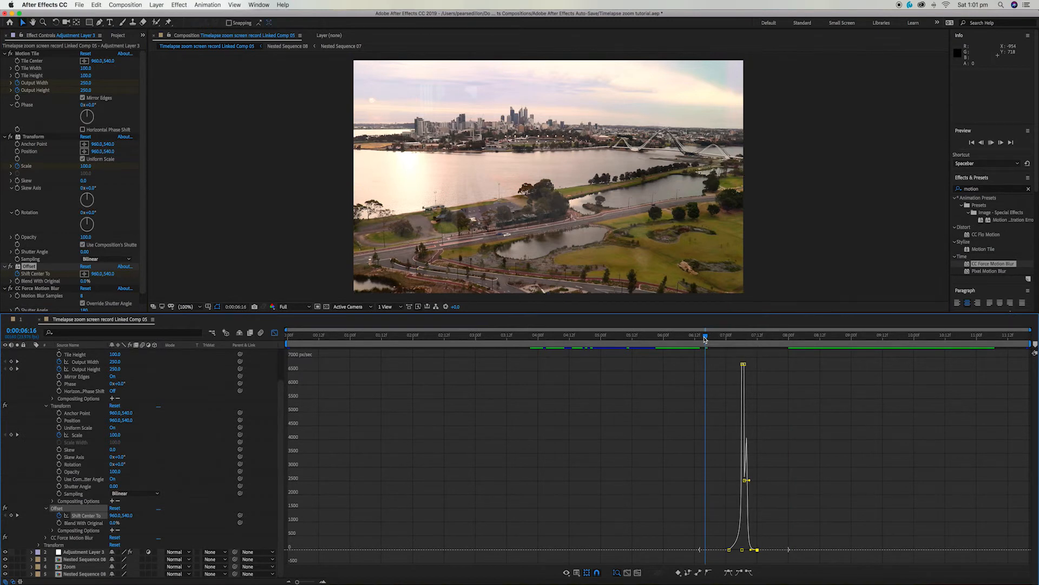
{"action": "key", "text": "space"}
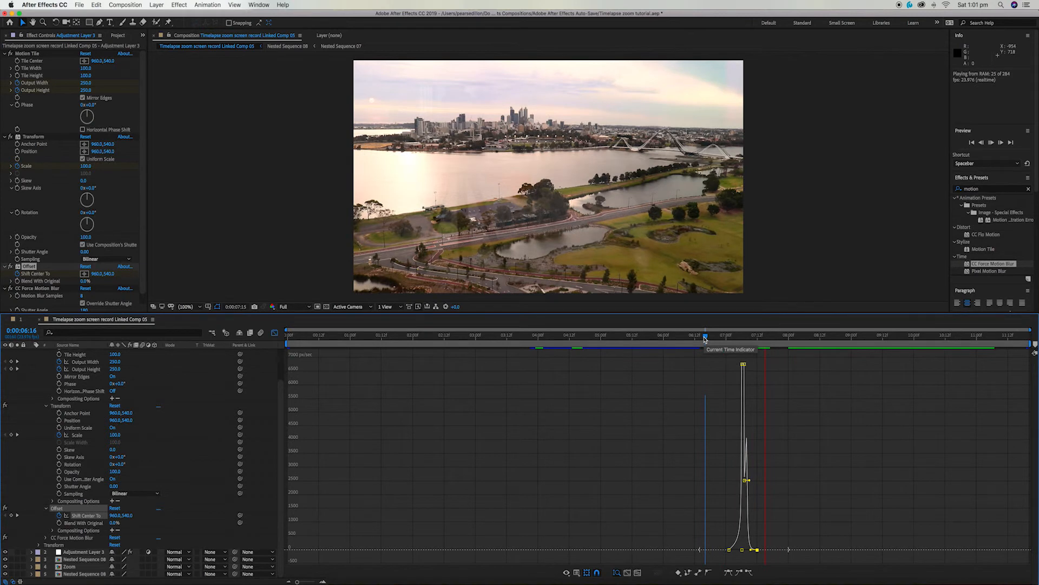
{"action": "key", "text": "space"}
Collapse the effects and properties of the upper adjustment layer so only the layer rows remain listed.
{"action": "scroll", "coordinate": [51, 398], "scroll_direction": "up", "scroll_amount": 3}
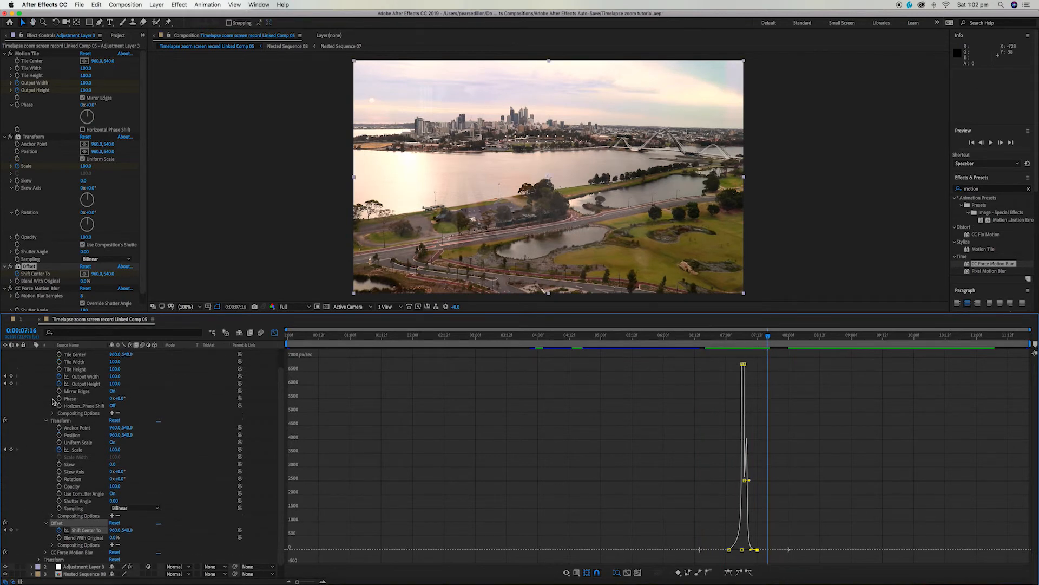
{"action": "left_click", "coordinate": [38, 360]}
{"action": "left_click", "coordinate": [33, 353]}
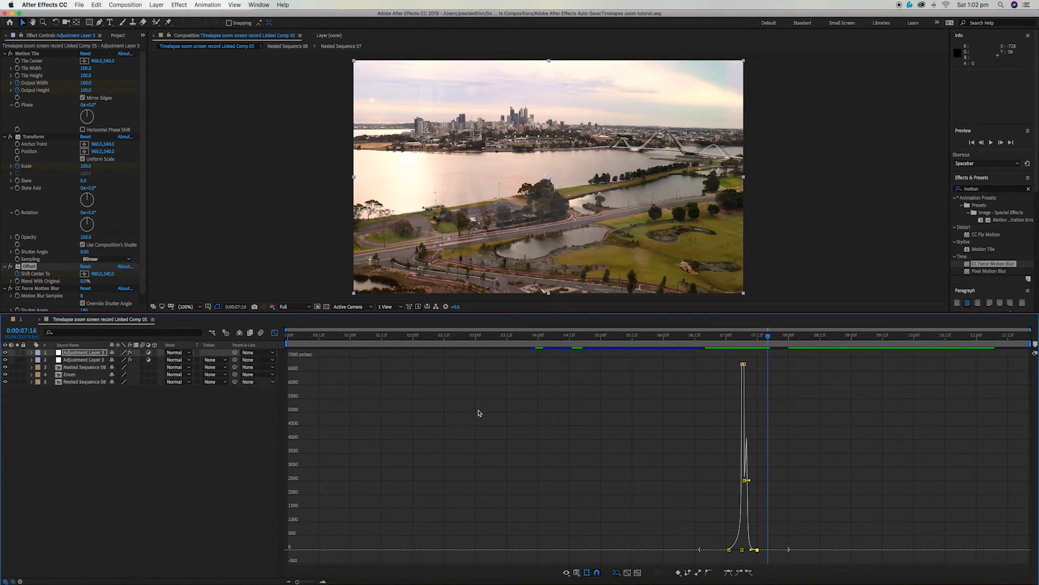